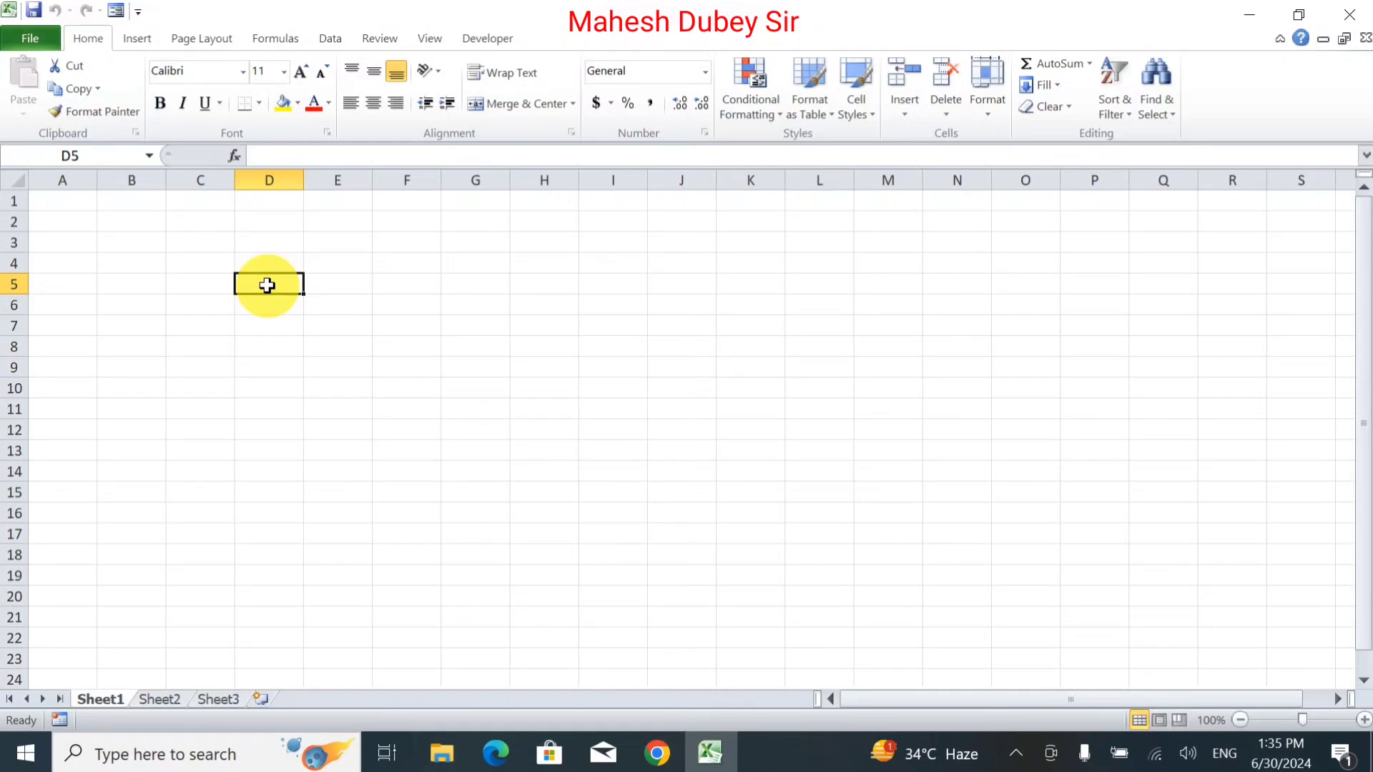
# Move the active cell back to A1 of the empty Sheet1.
pyautogui.press('Left')
pyautogui.press('Left')
pyautogui.press('Left')
pyautogui.press('Up')
pyautogui.press('Up')
pyautogui.press('Up')
pyautogui.press('Up')
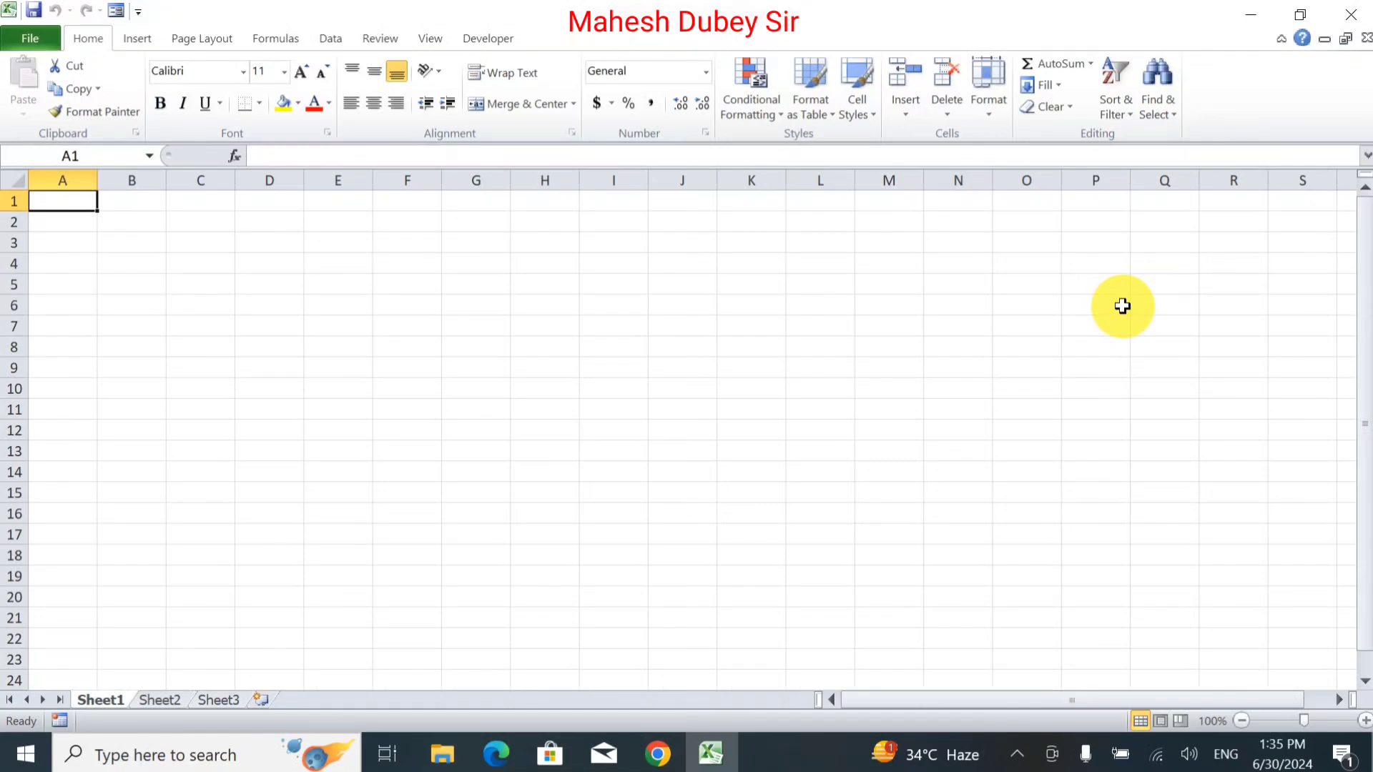
# Enter the title 'My Monthly Budget' in cell A1.
pyautogui.write('M')
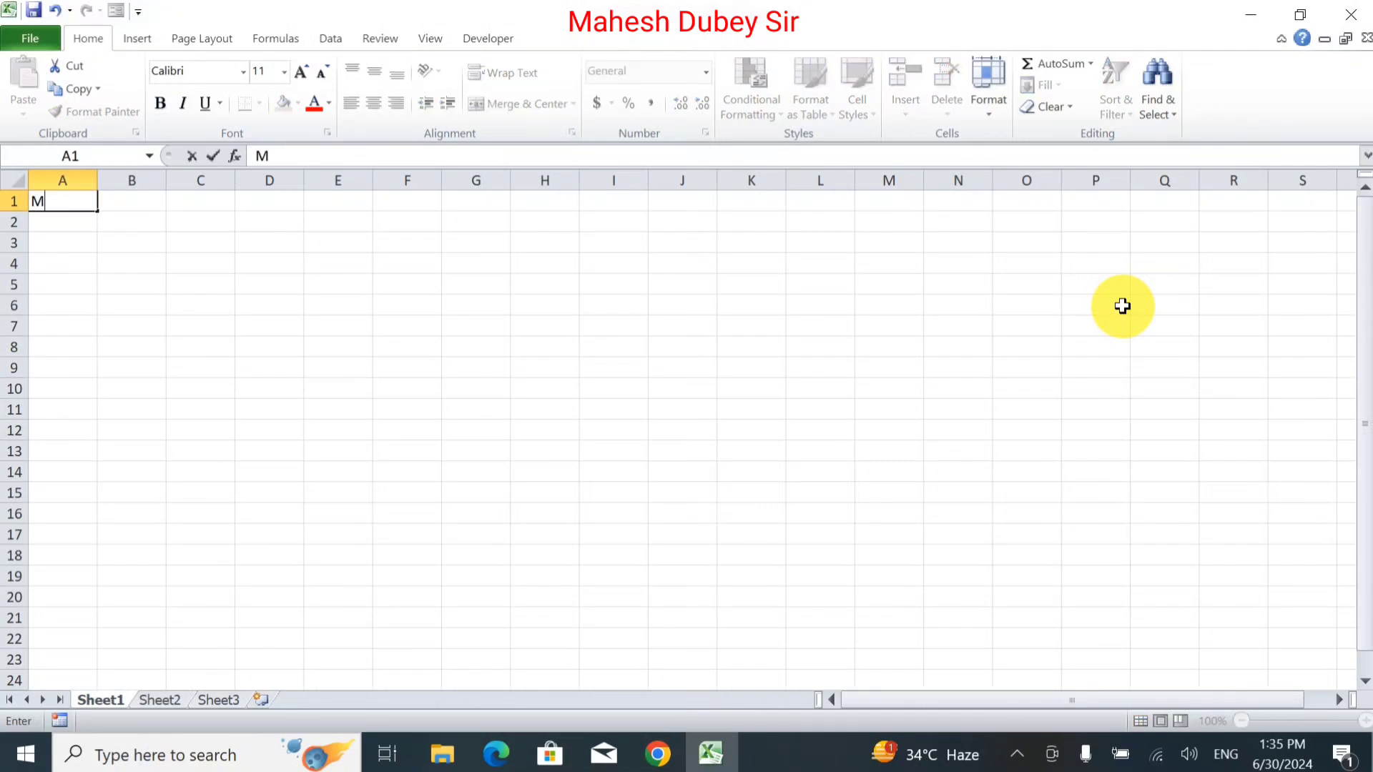
pyautogui.write('y M')
pyautogui.write('on')
pyautogui.write('thly')
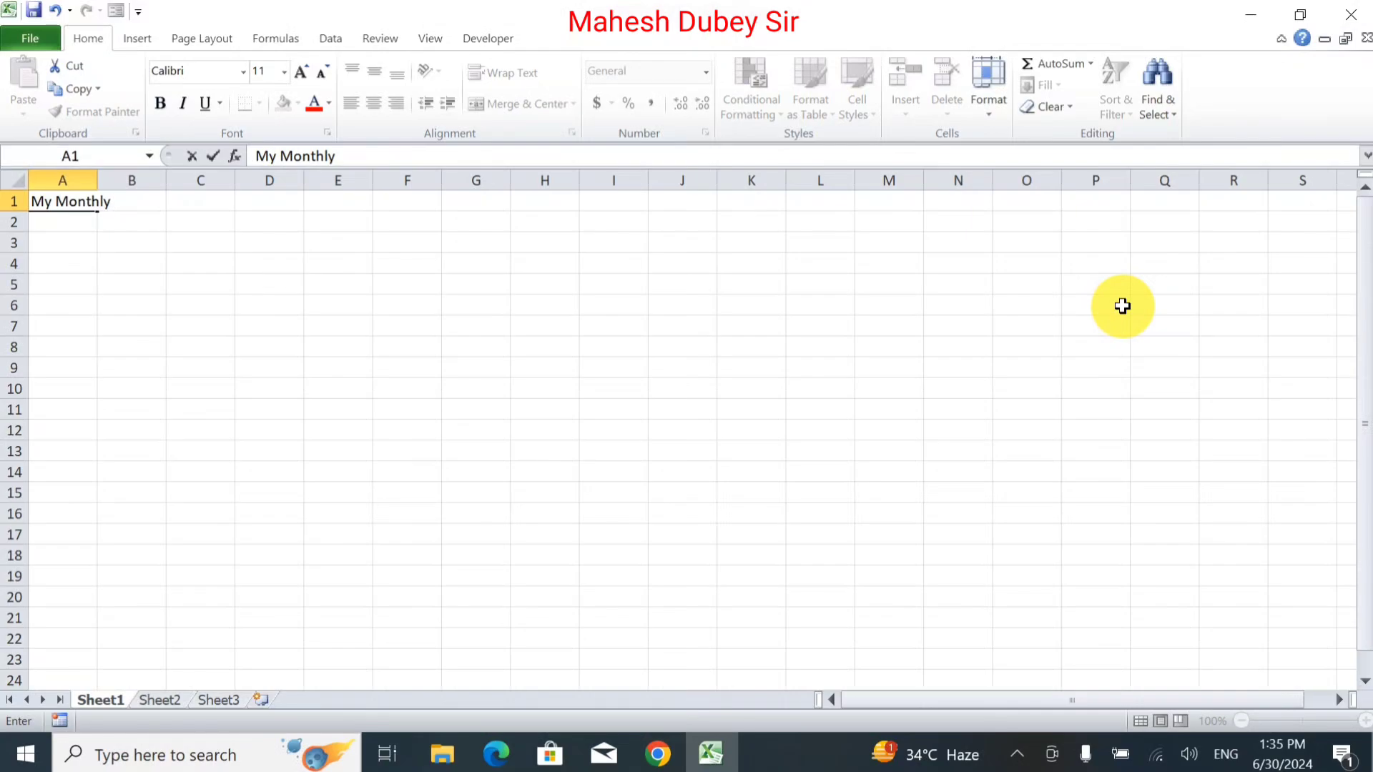
pyautogui.write(' b')
pyautogui.press('BackSpace')
pyautogui.write('Bu')
pyautogui.write('dget')
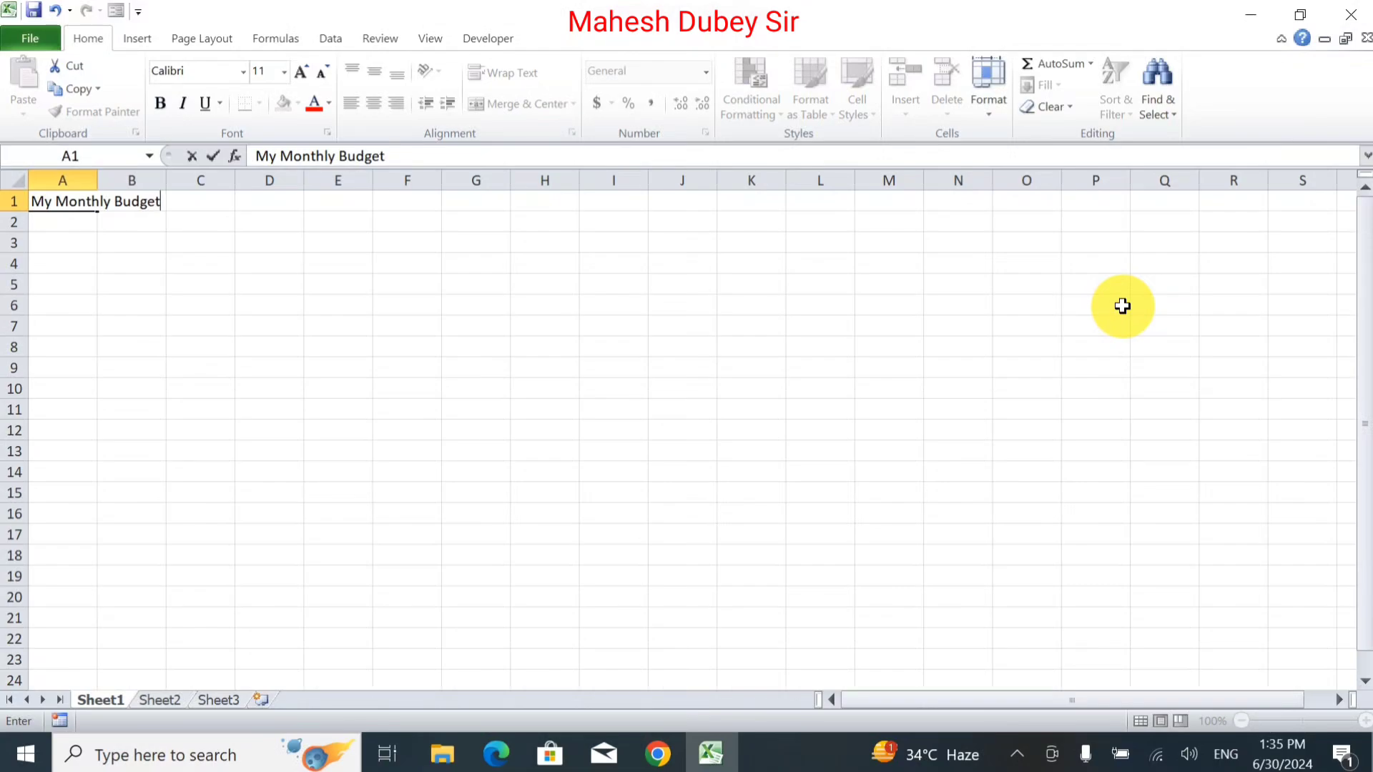
pyautogui.press('Return')
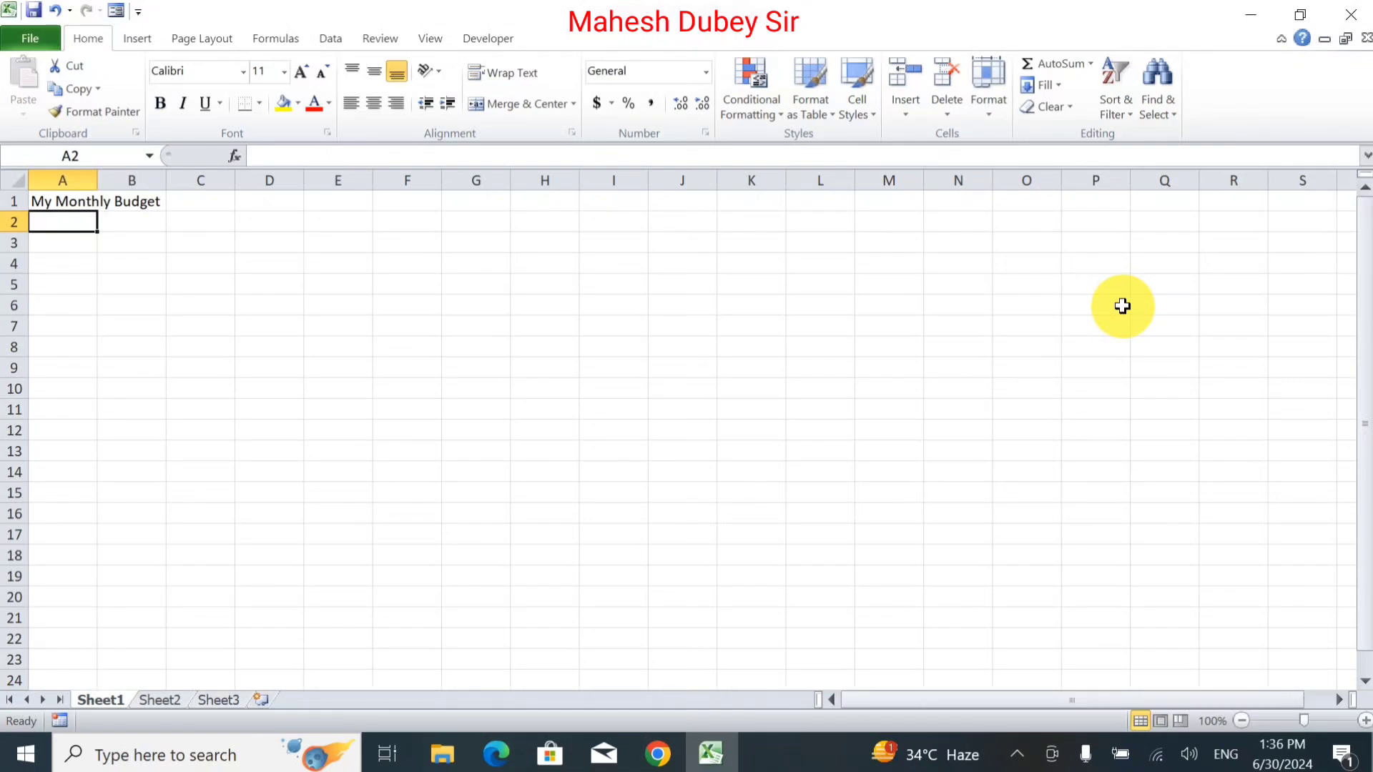
# Enter Month, Payee Catagory, Memo and Expence across A2:D2, then spell check.
pyautogui.write('Mo')
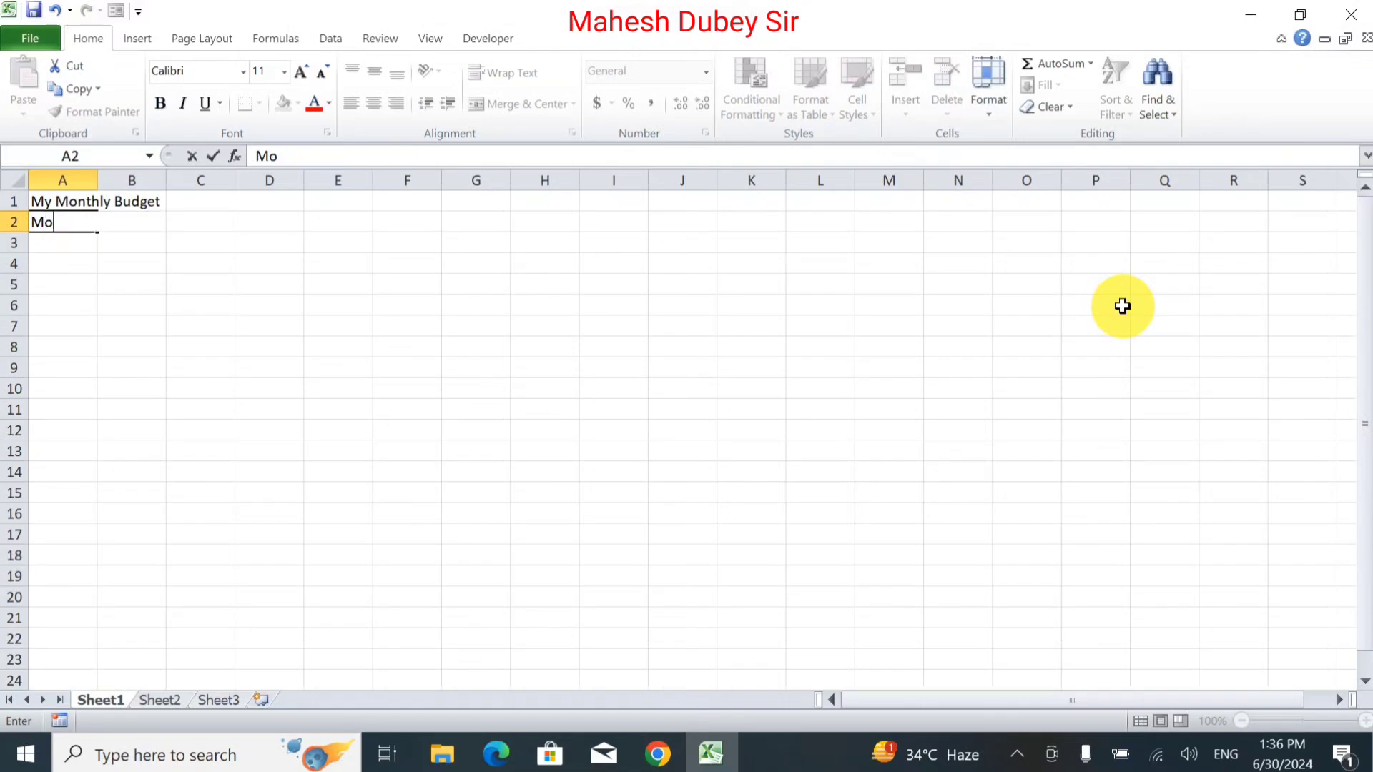
pyautogui.write('nth')
pyautogui.press('Tab')
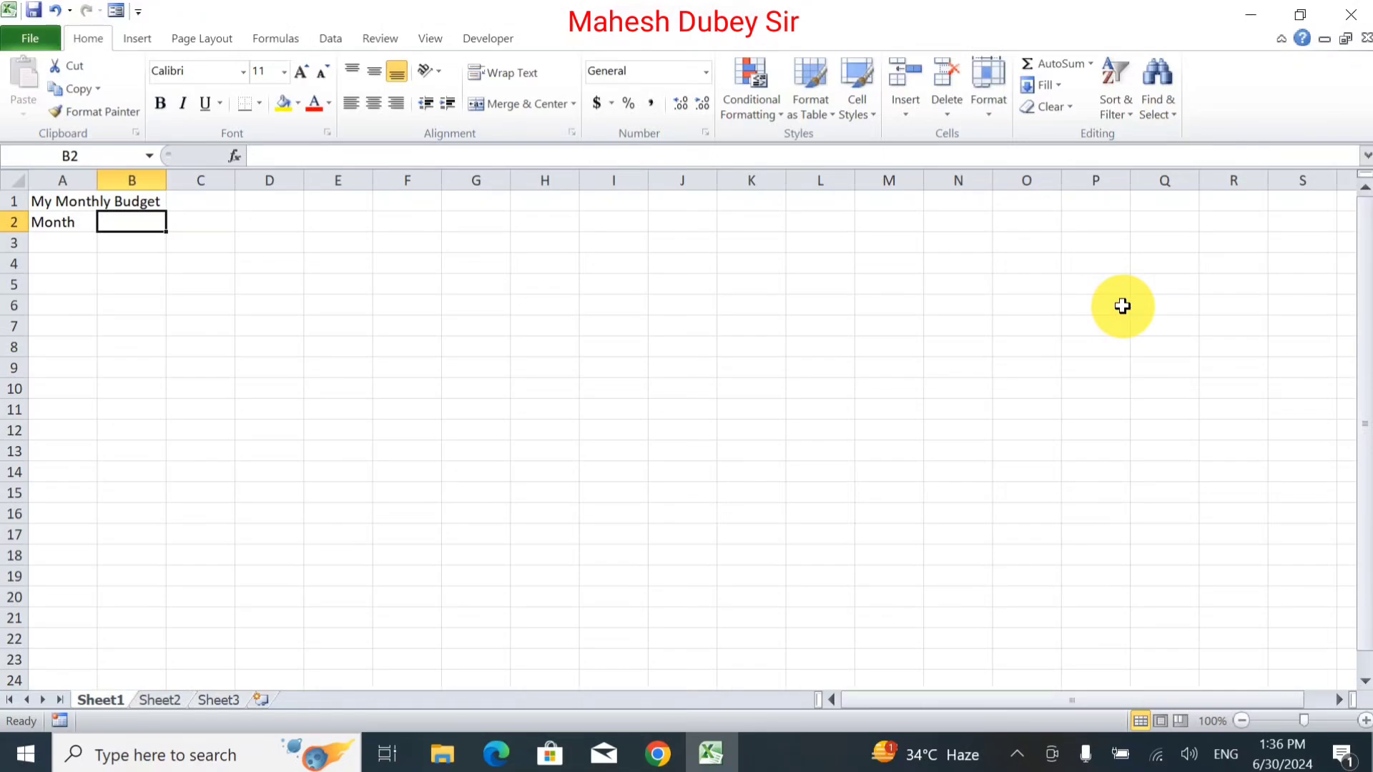
pyautogui.write('Pa')
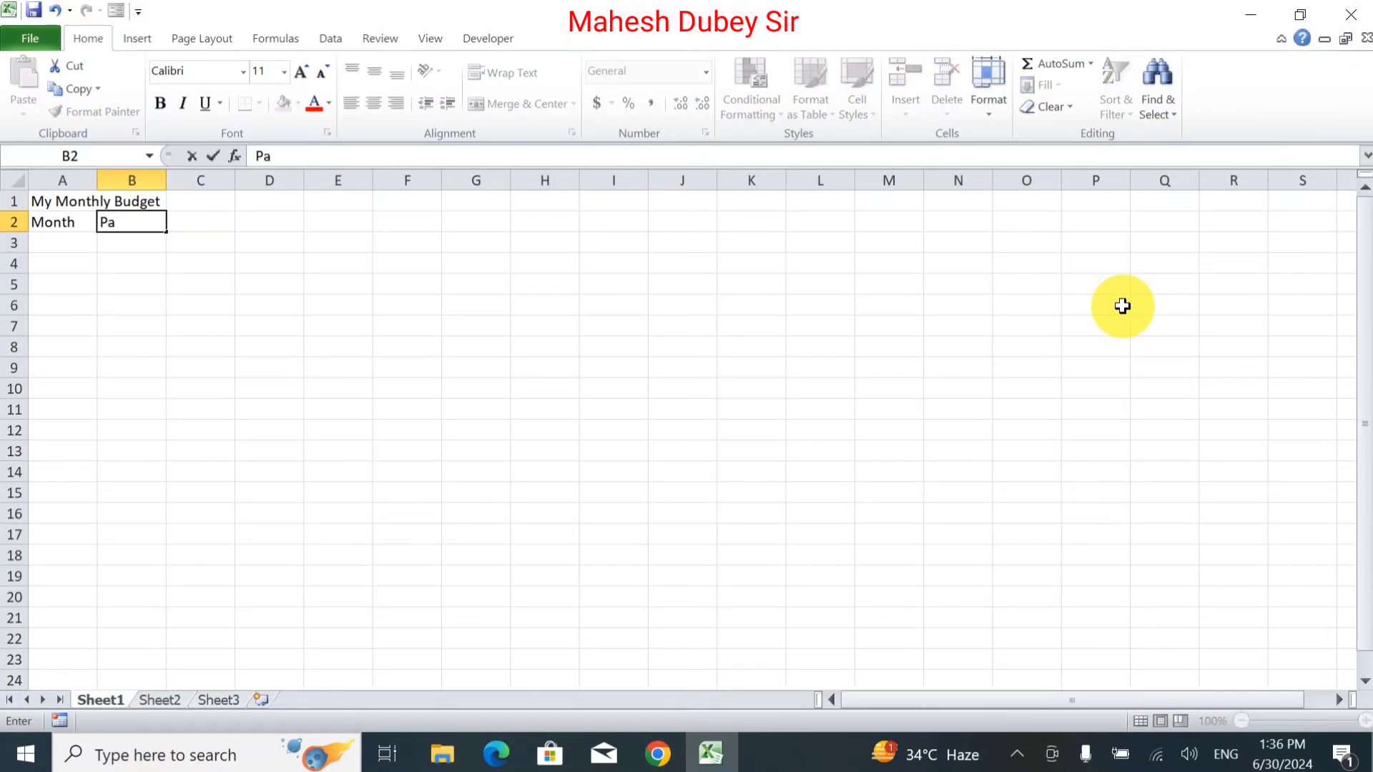
pyautogui.write('yee')
pyautogui.write(' Ca')
pyautogui.write('tagory')
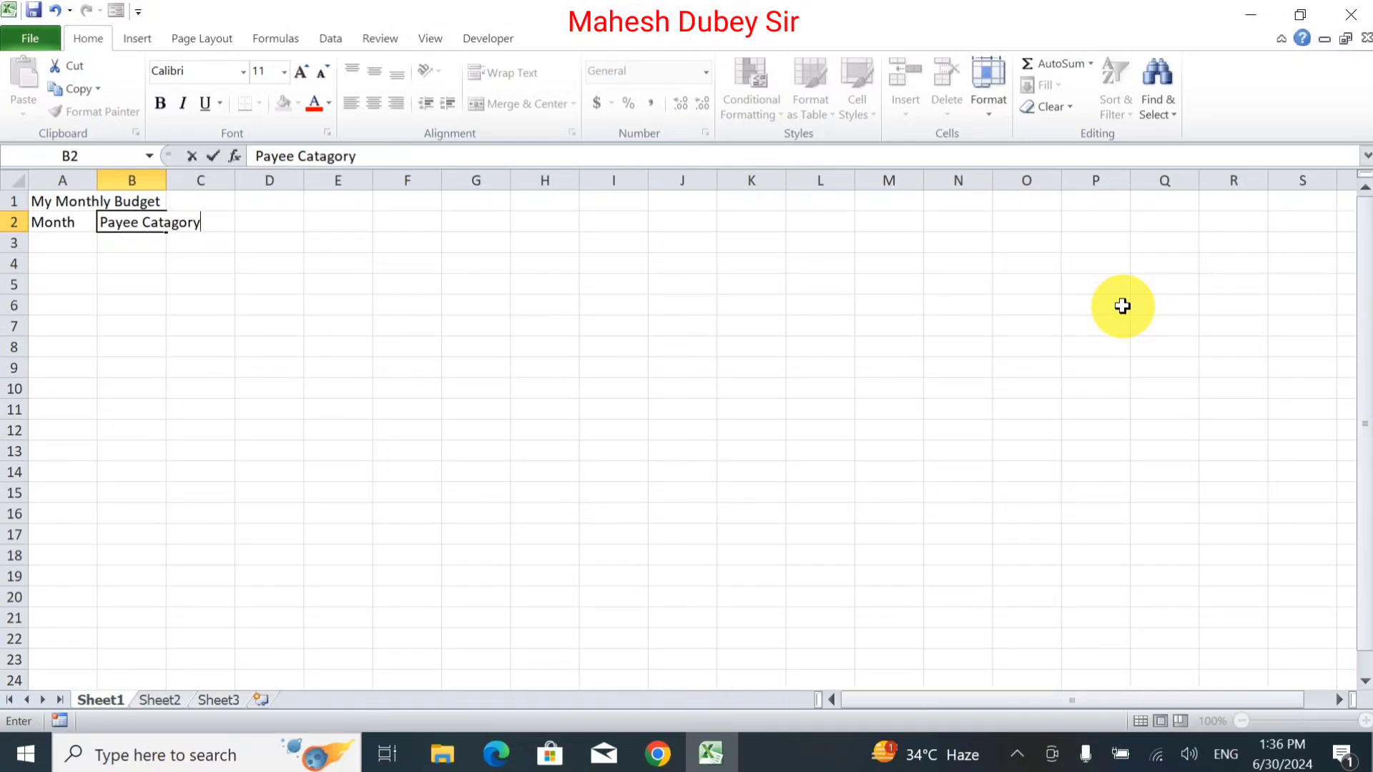
pyautogui.press('Tab')
pyautogui.write('M')
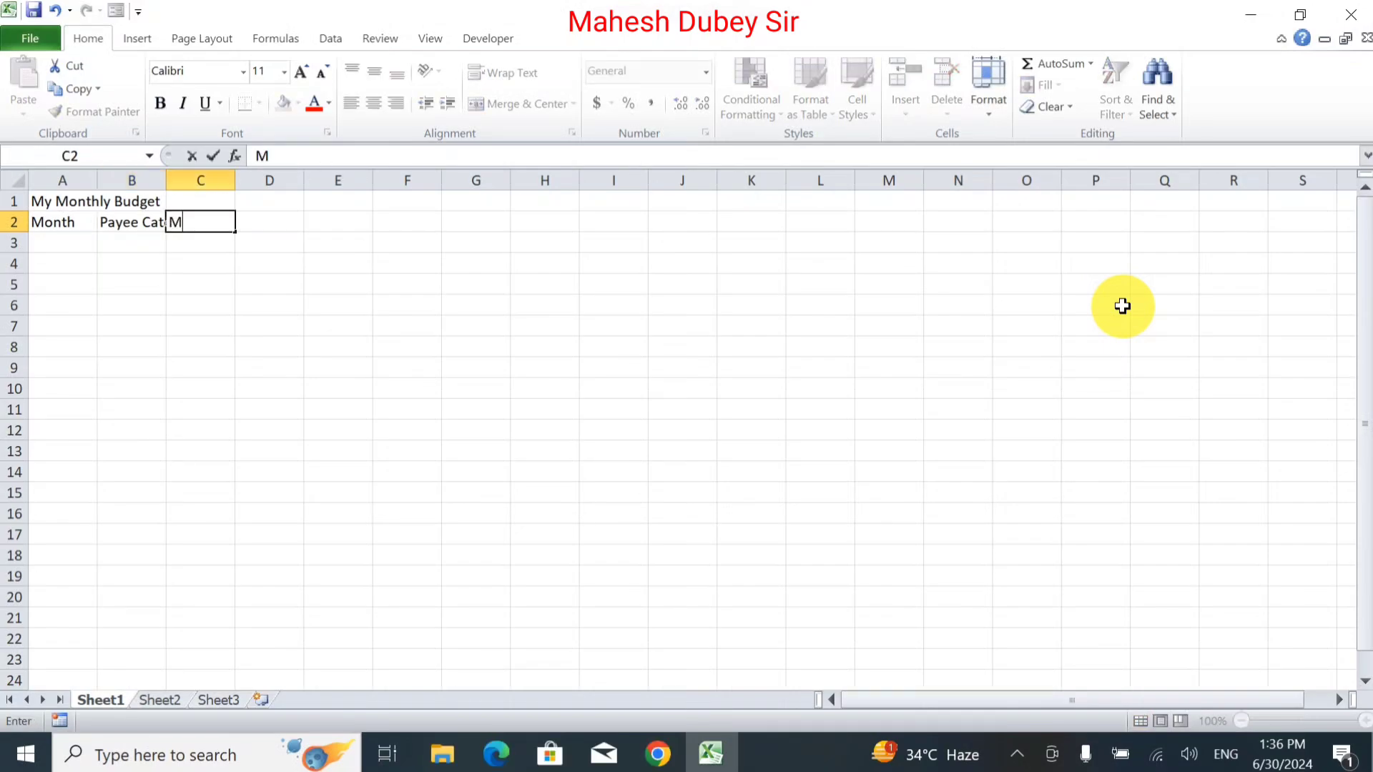
pyautogui.write('emo')
pyautogui.press('Tab')
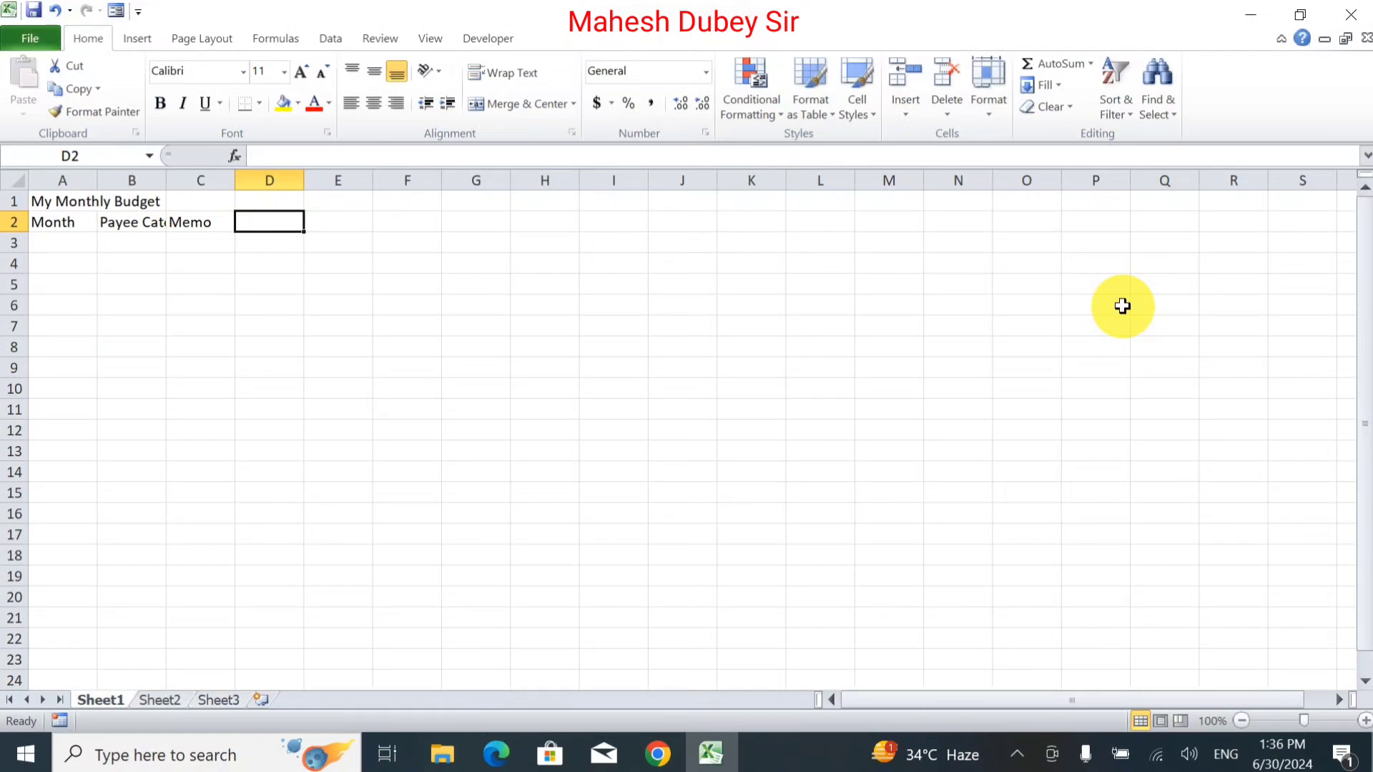
pyautogui.write('Ex')
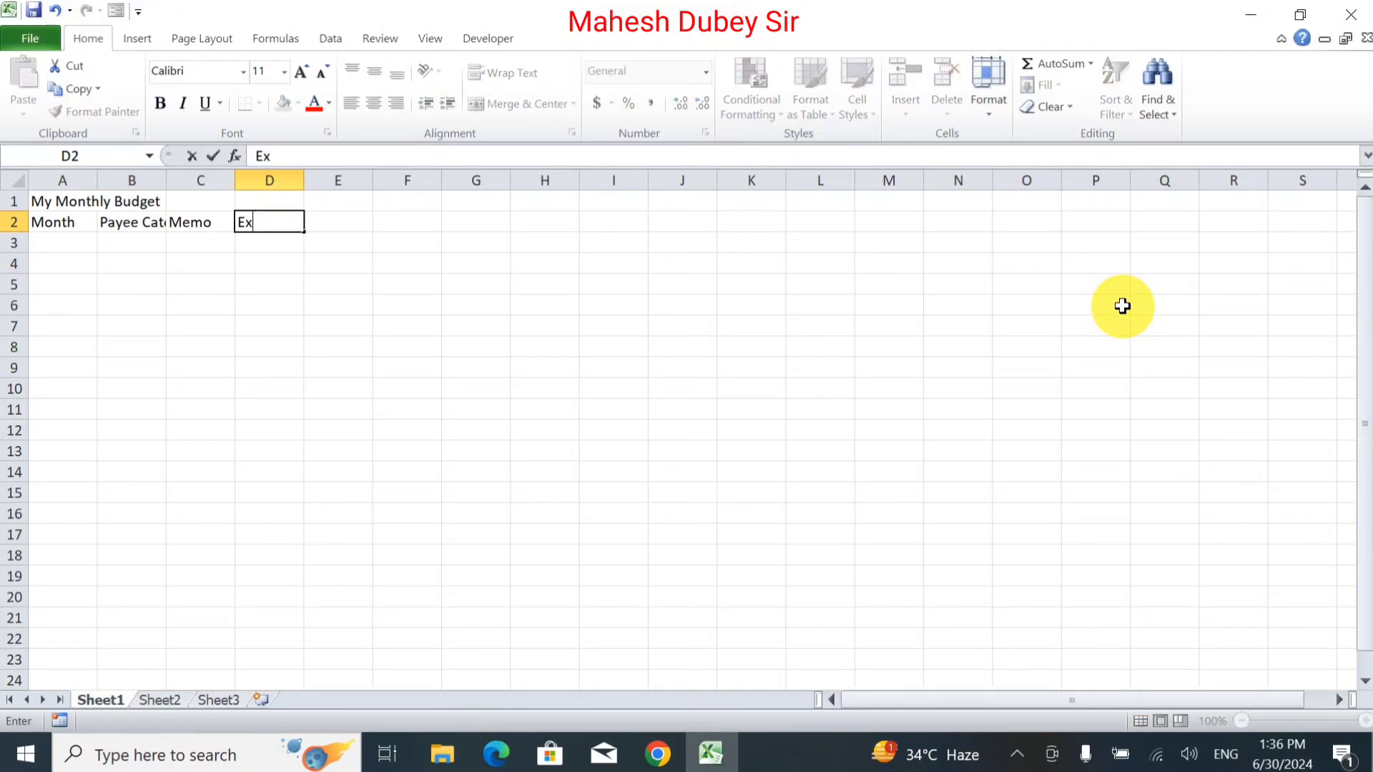
pyautogui.write('pen')
pyautogui.write('c')
pyautogui.write('e')
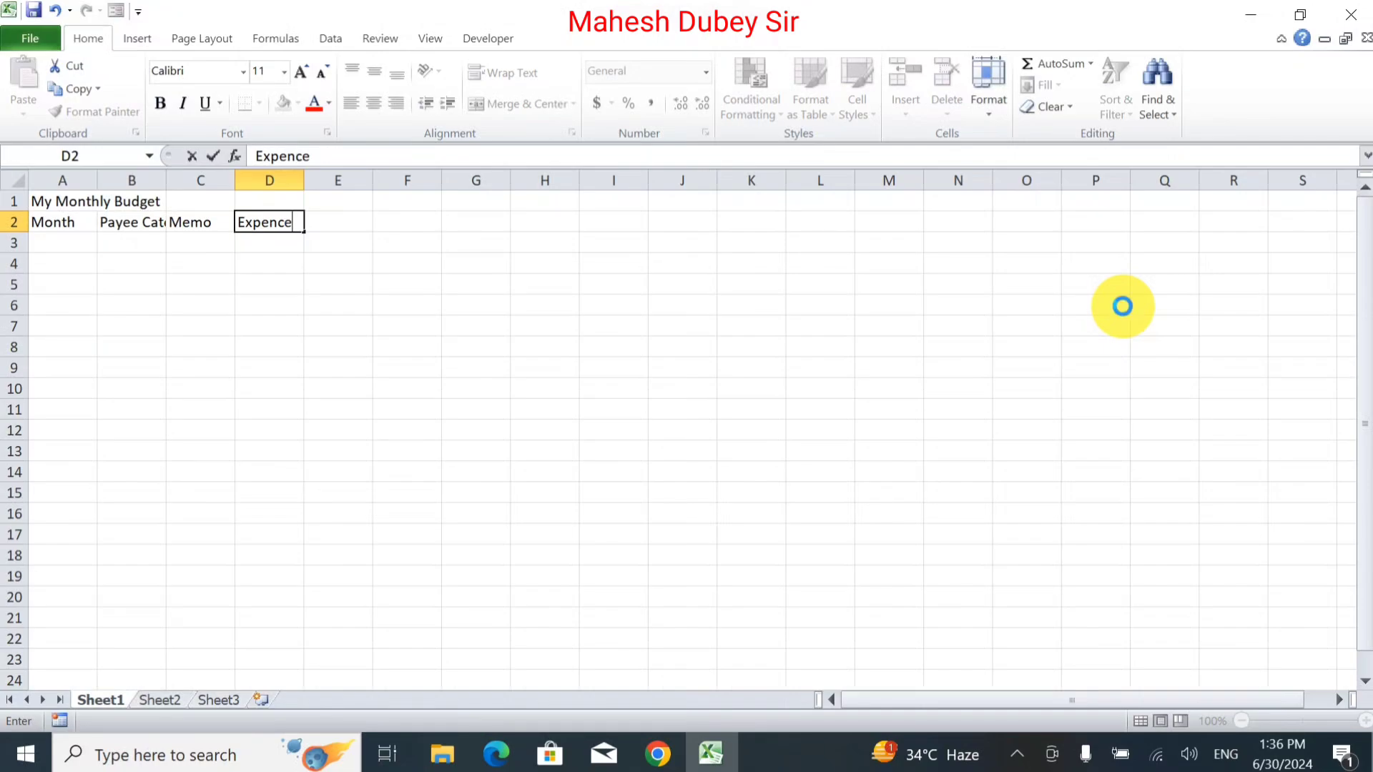
pyautogui.press('F7')
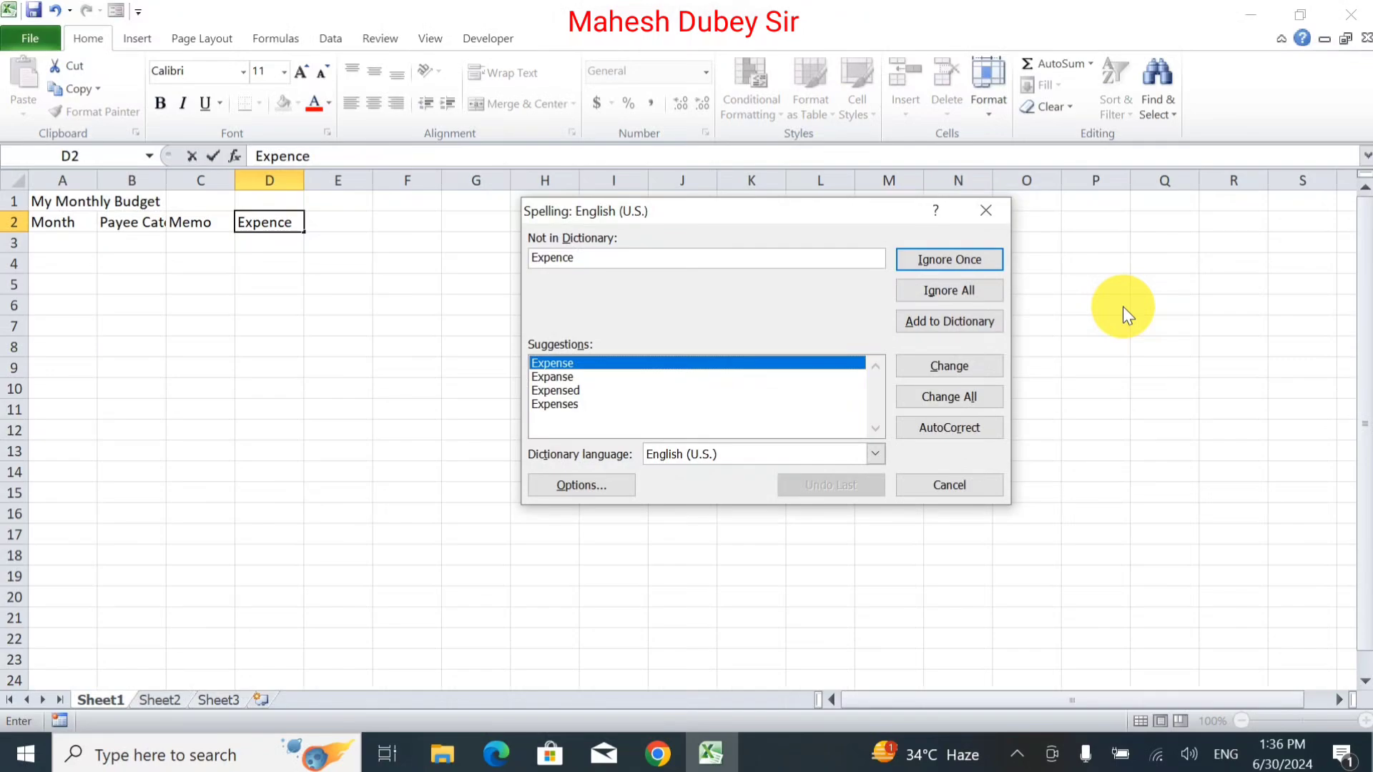
# Re-run the spell check on D2 and accept the suggestion Expense for Expence.
pyautogui.press('Return')
pyautogui.press('Return')
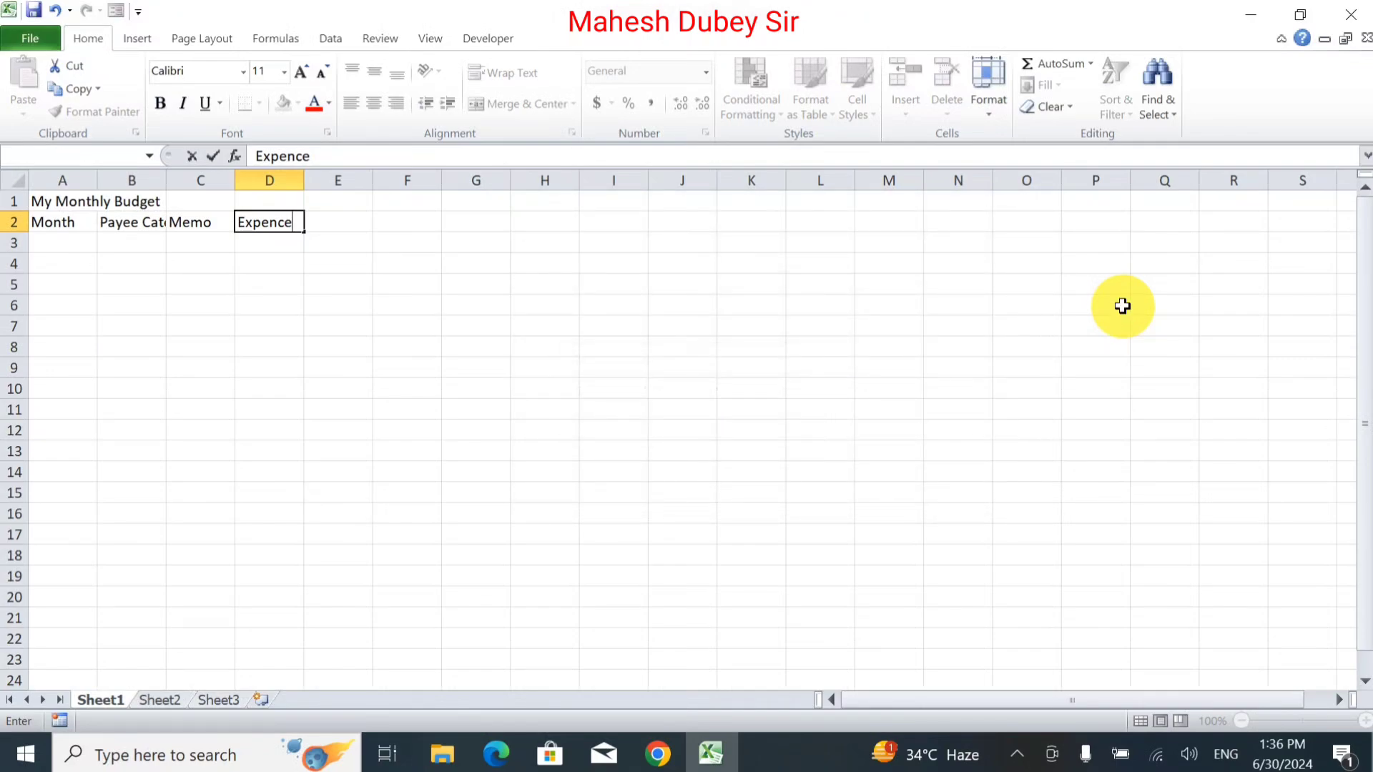
pyautogui.press('Tab')
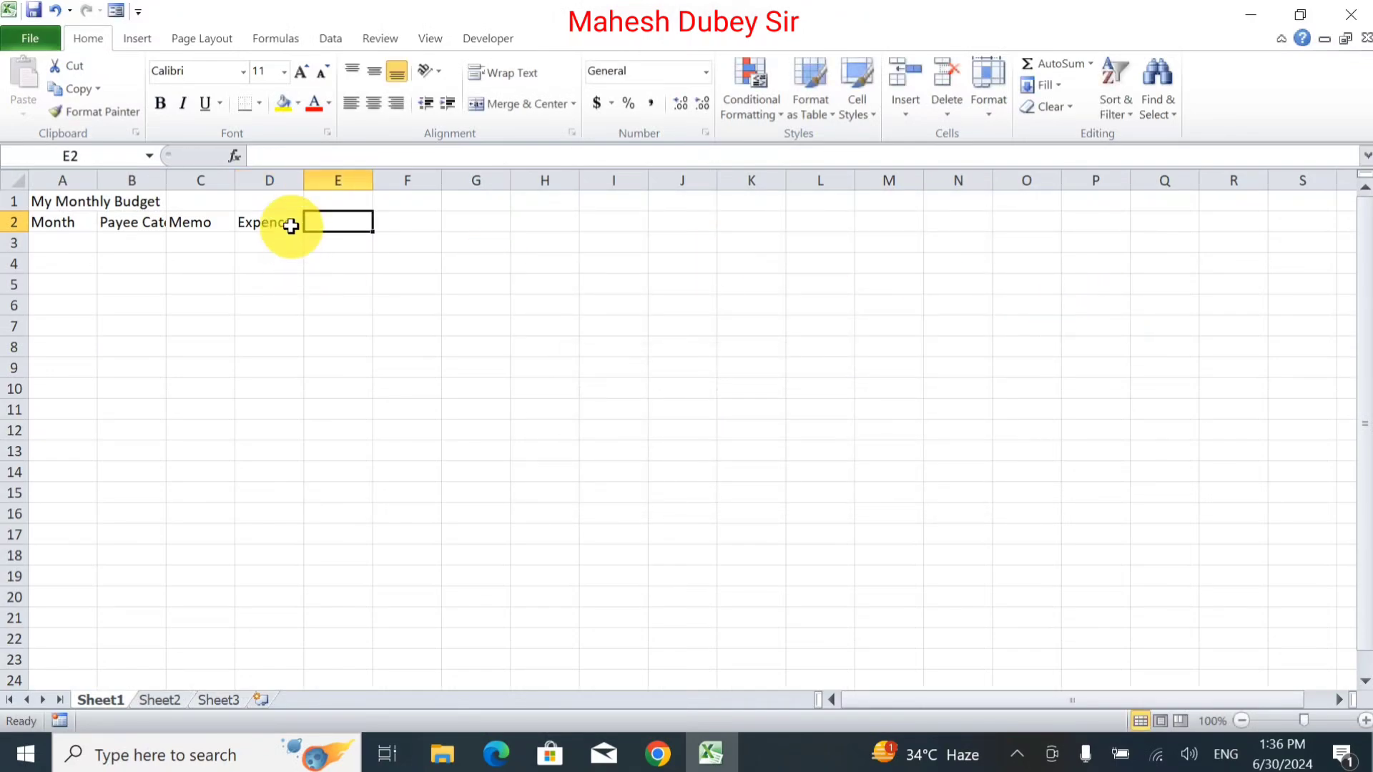
pyautogui.click(283, 223)
pyautogui.press('F7')
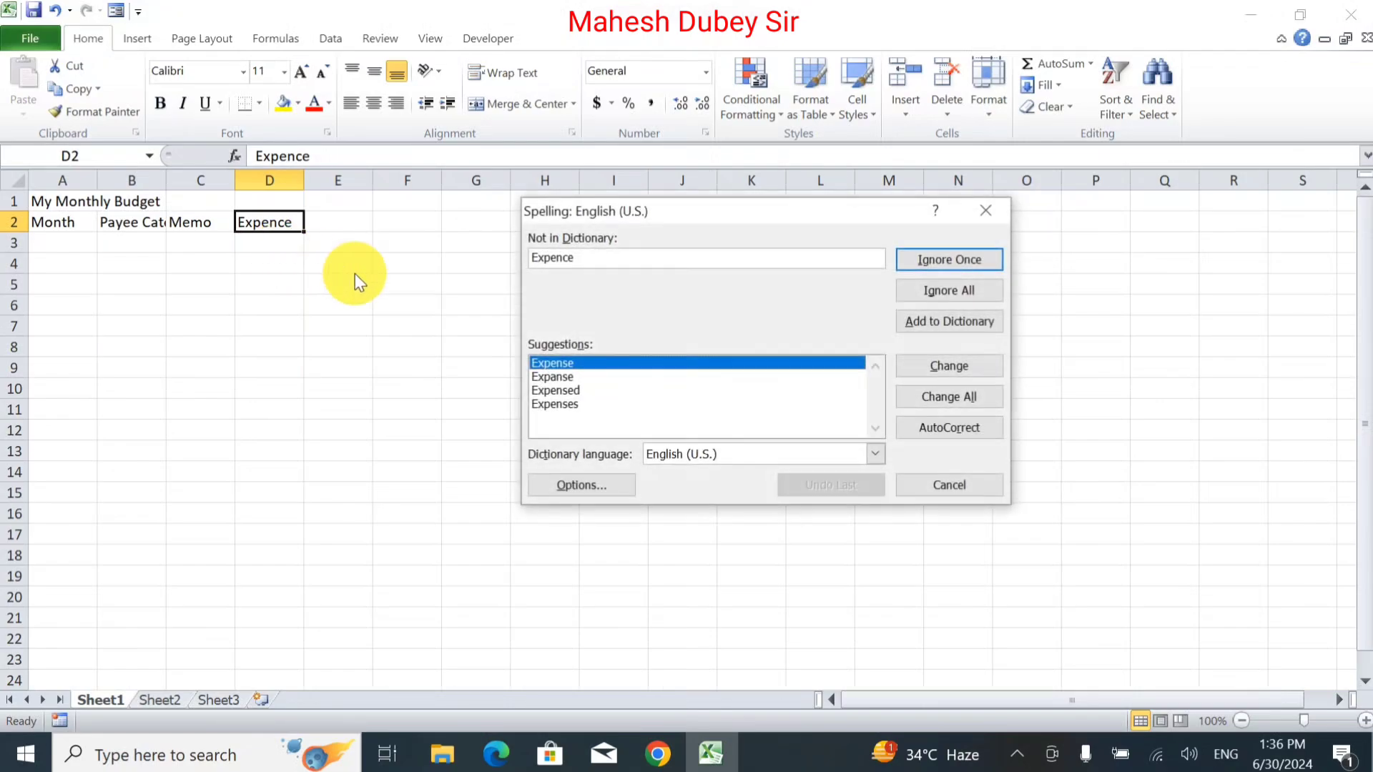
pyautogui.doubleClick(613, 371)
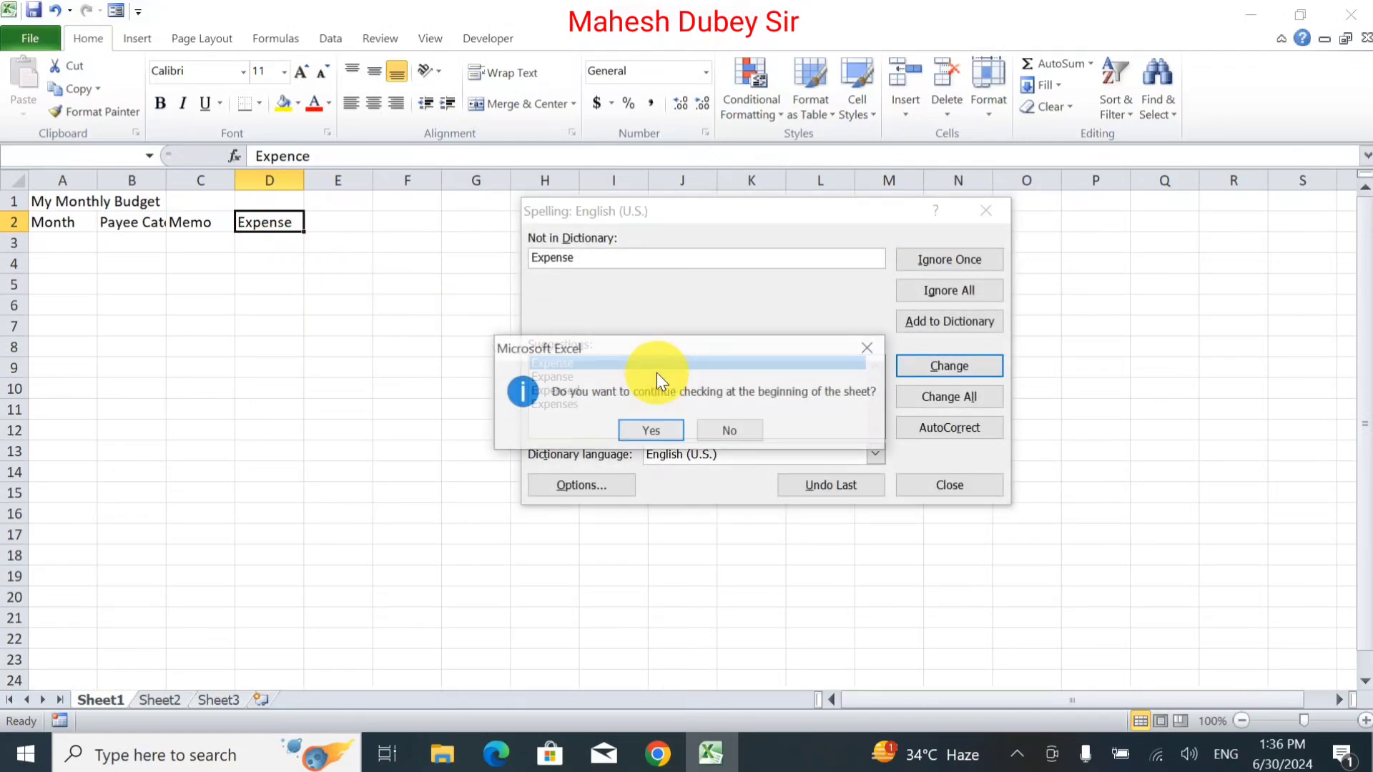
pyautogui.click(653, 433)
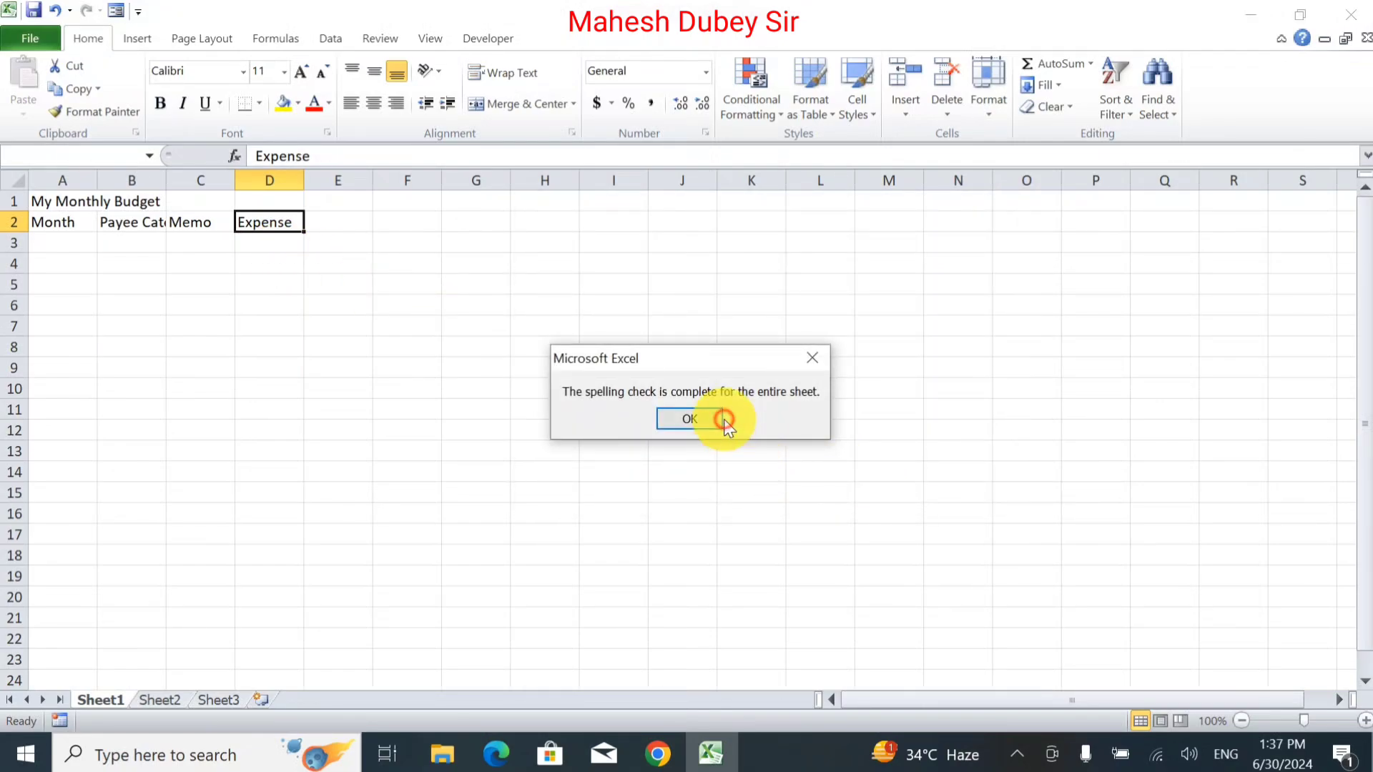
pyautogui.click(698, 420)
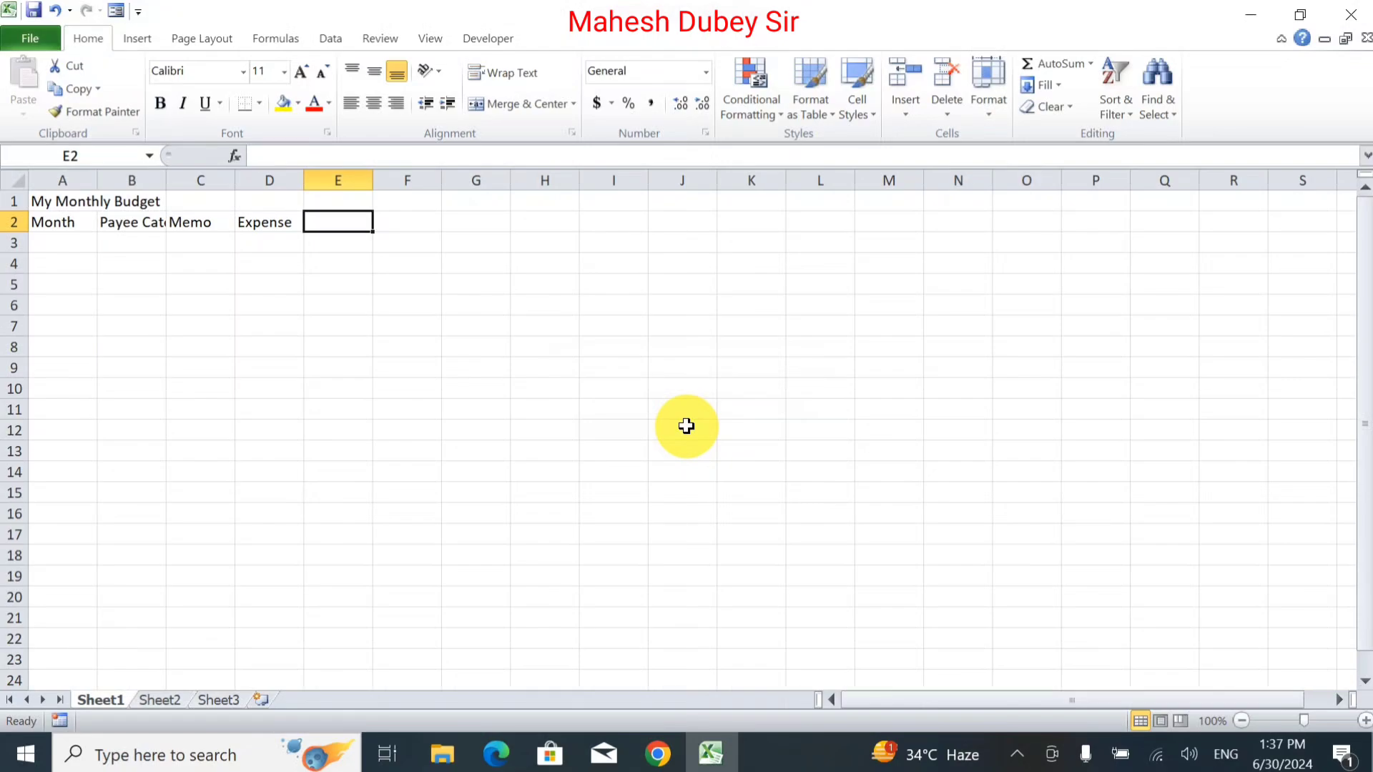
# Add the headings Revenue in E2 and Balance in F2.
pyautogui.write('Re')
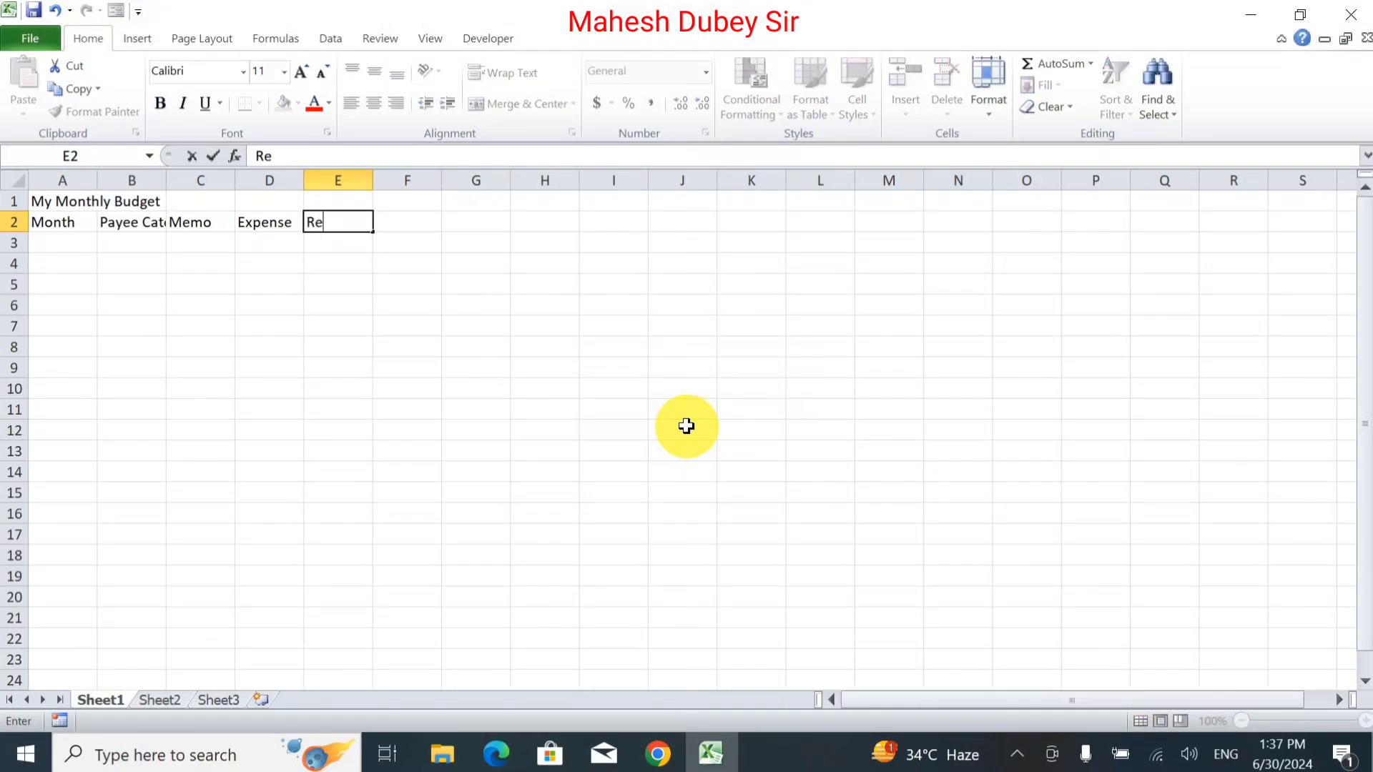
pyautogui.write('n')
pyautogui.press('BackSpace')
pyautogui.write('ve')
pyautogui.write('nue')
pyautogui.press('Tab')
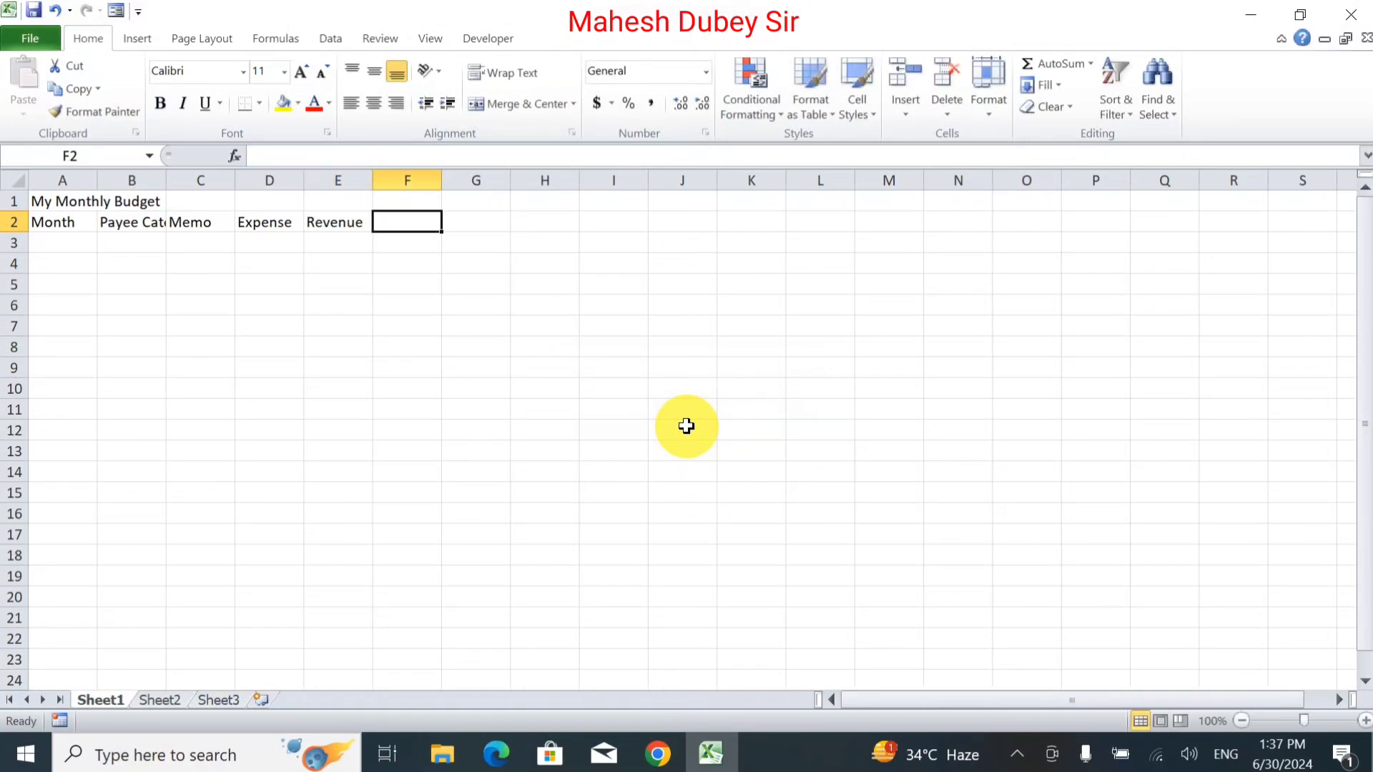
pyautogui.write('Bala')
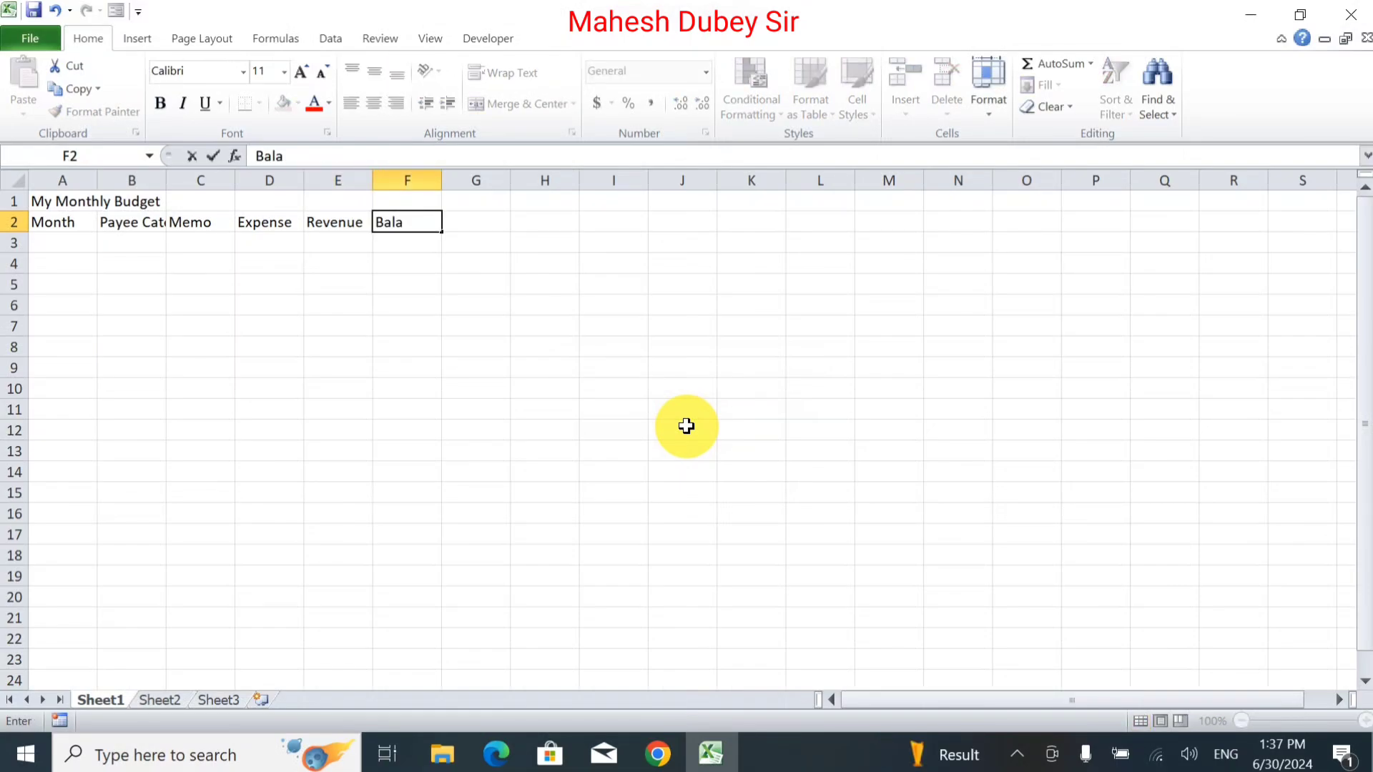
pyautogui.write('nce')
pyautogui.press('Return')
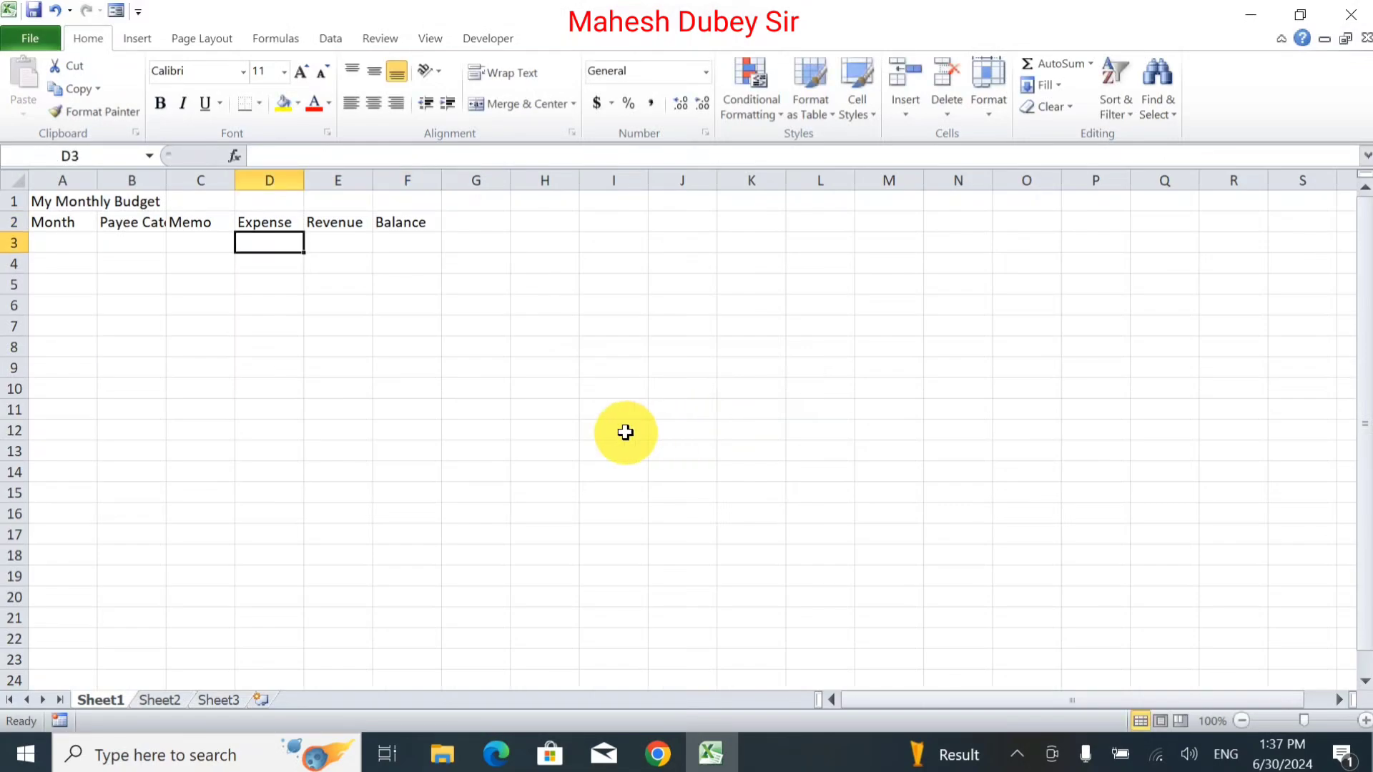
# Enter the date 30/06/2024 in cell A3.
pyautogui.press('Left')
pyautogui.press('Left')
pyautogui.press('Left')
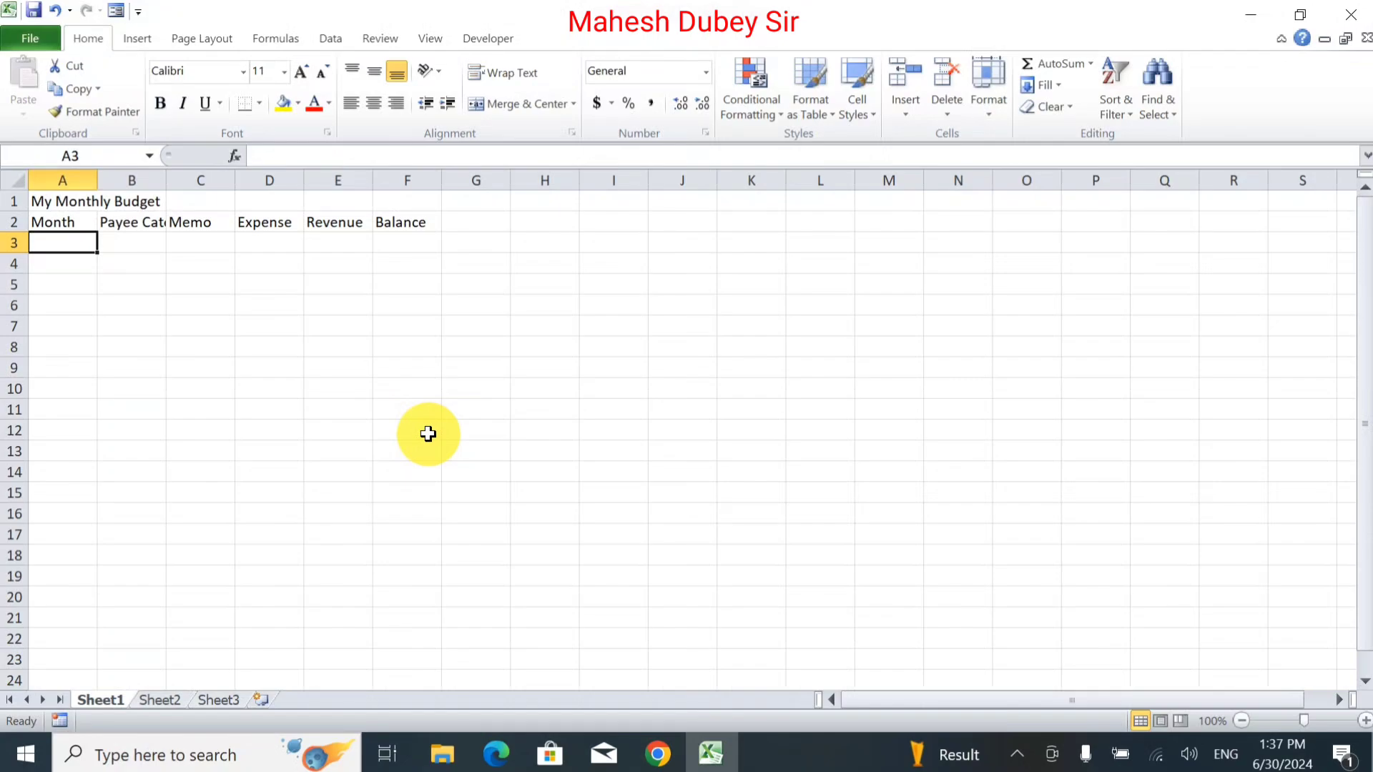
pyautogui.write('30')
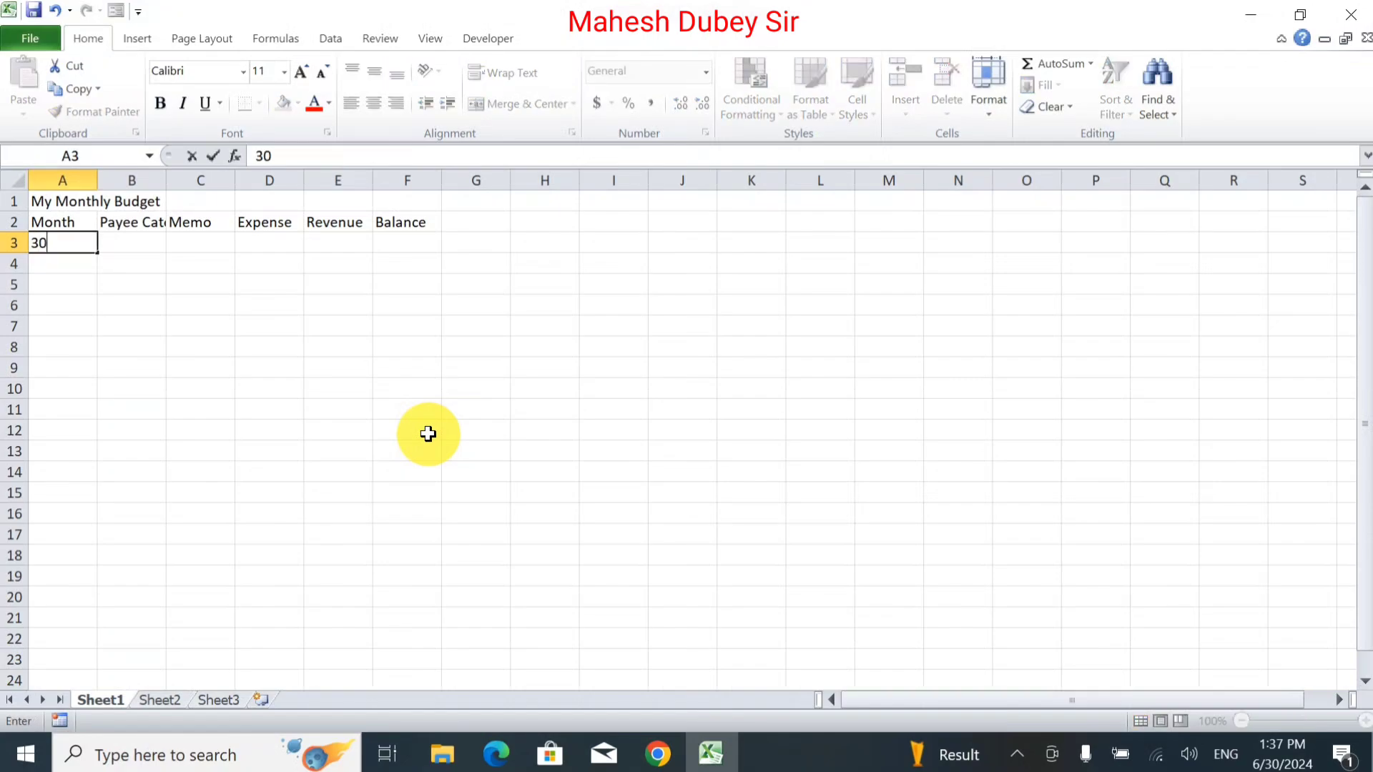
pyautogui.write('/06/20')
pyautogui.write('24')
pyautogui.press('Return')
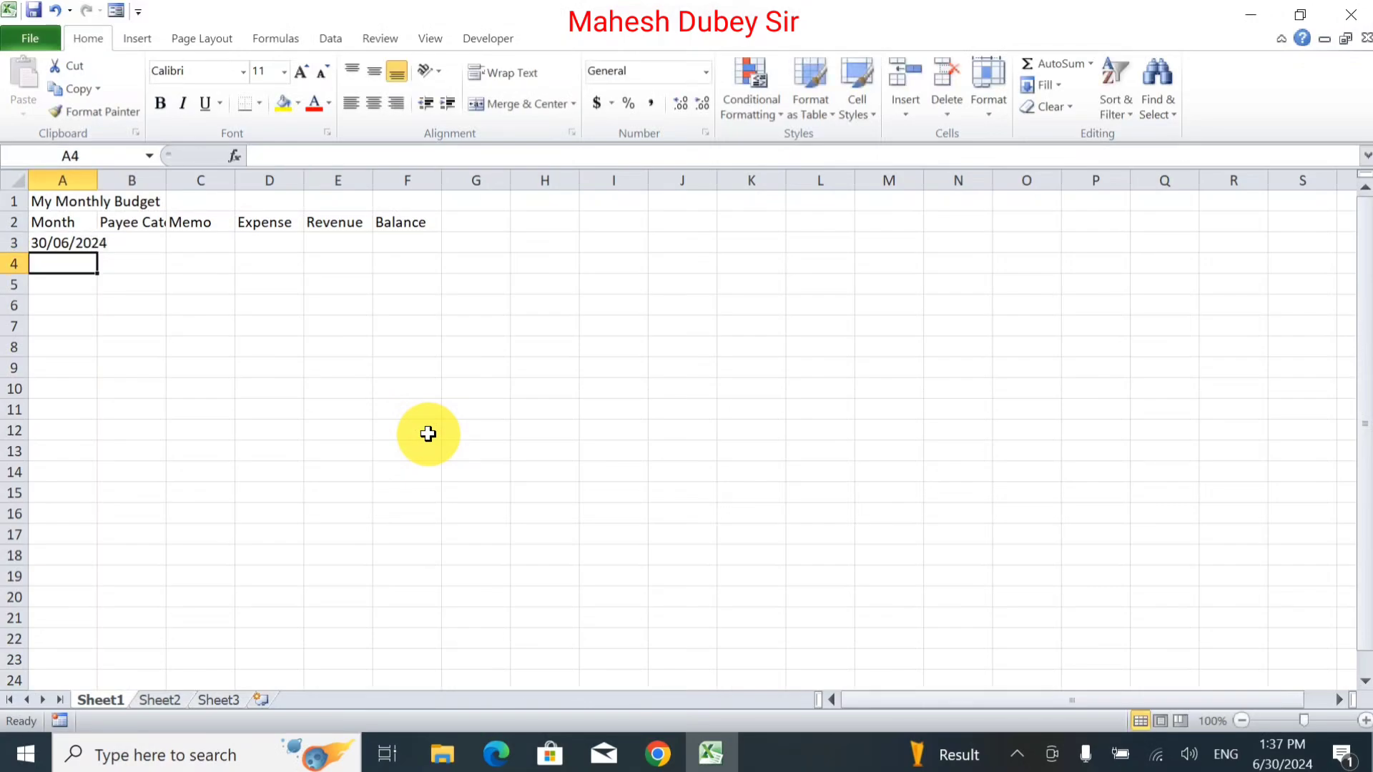
# Auto-fit columns A, B and C to their contents.
pyautogui.doubleClick(97, 181)
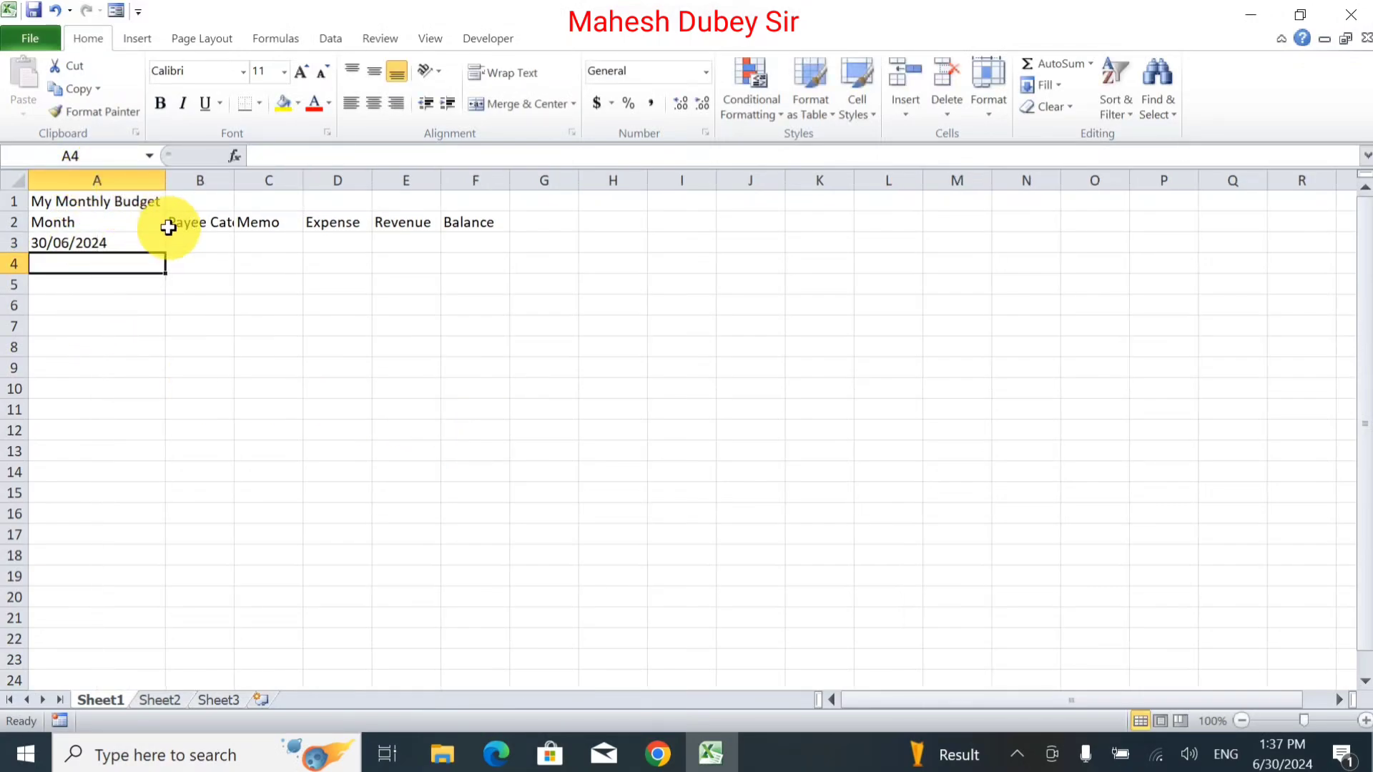
pyautogui.click(183, 239)
pyautogui.doubleClick(234, 180)
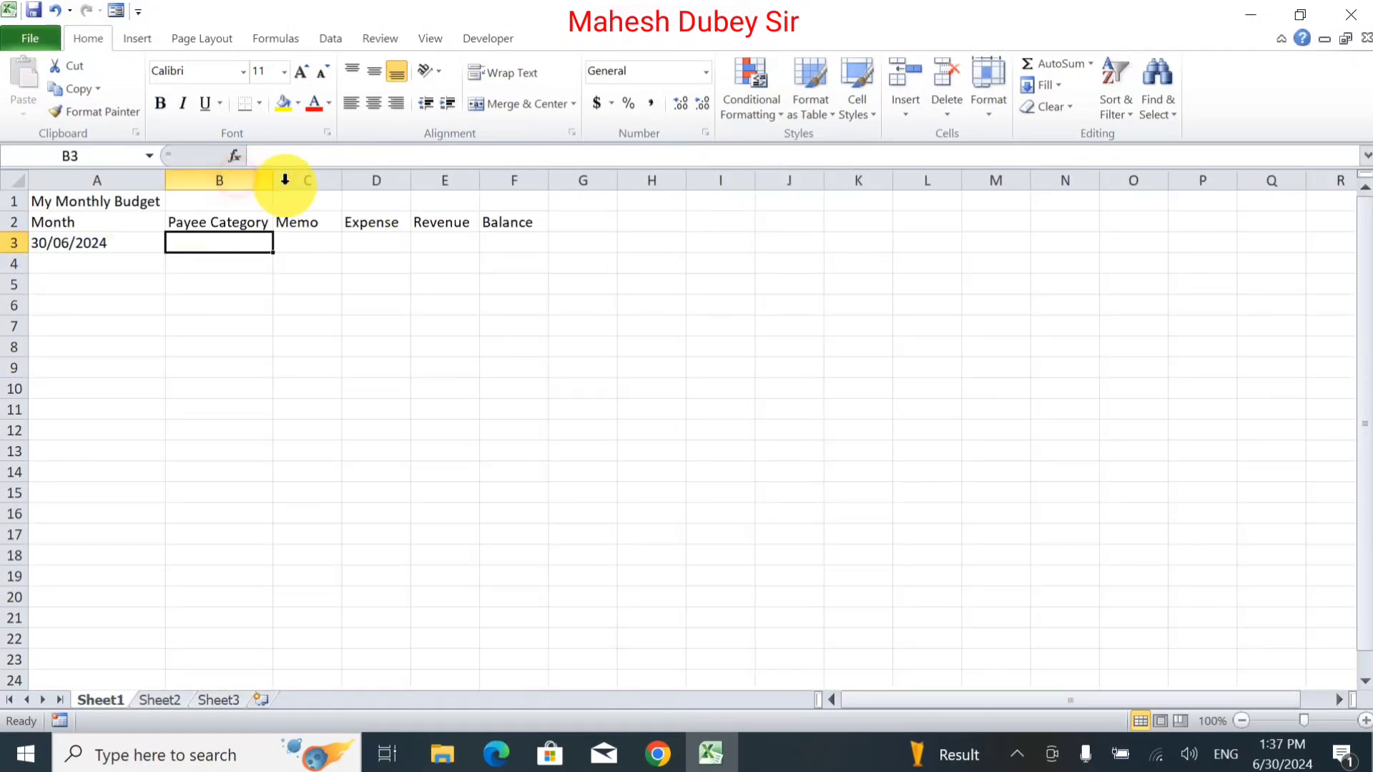
pyautogui.doubleClick(343, 181)
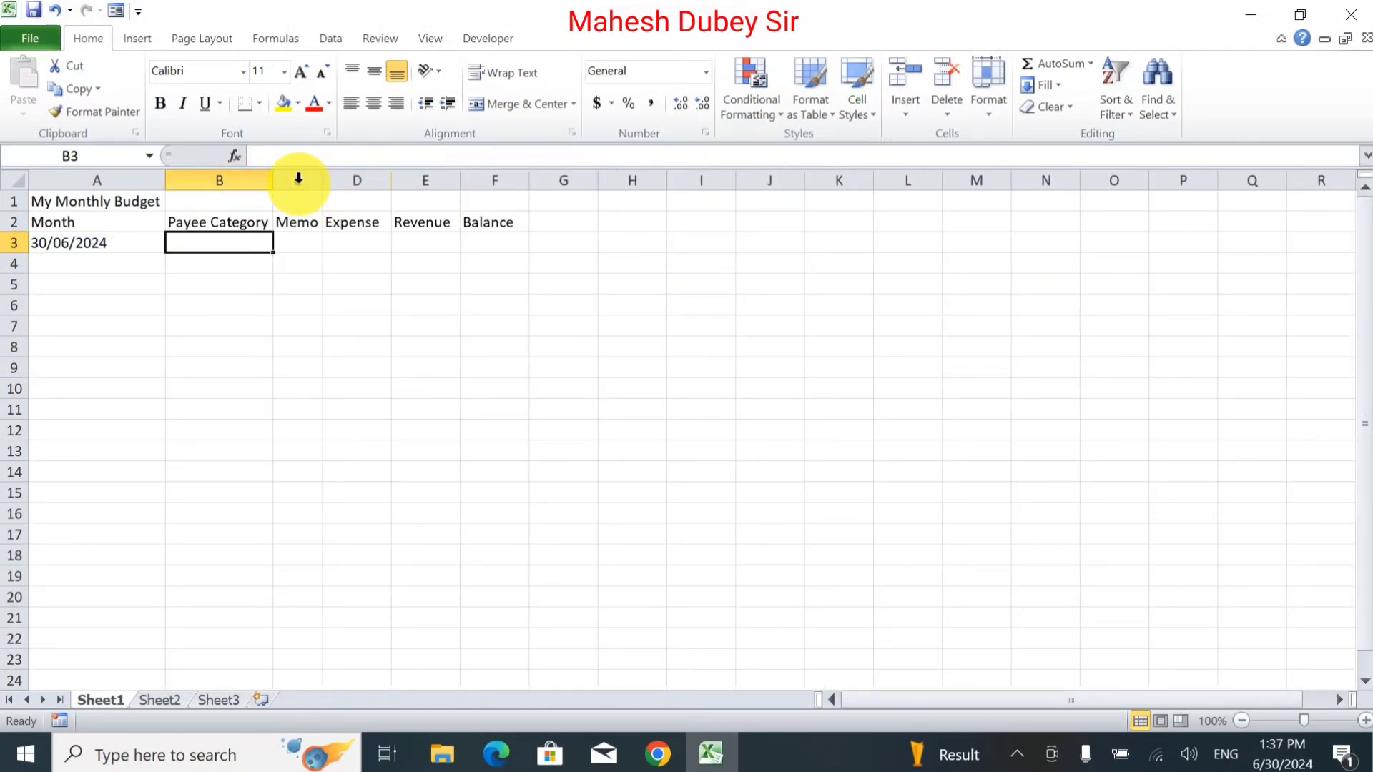
# Make the title 16 pt bold and merge and centre it across A1:F1.
pyautogui.moveTo(55, 202); pyautogui.dragTo(499, 202)
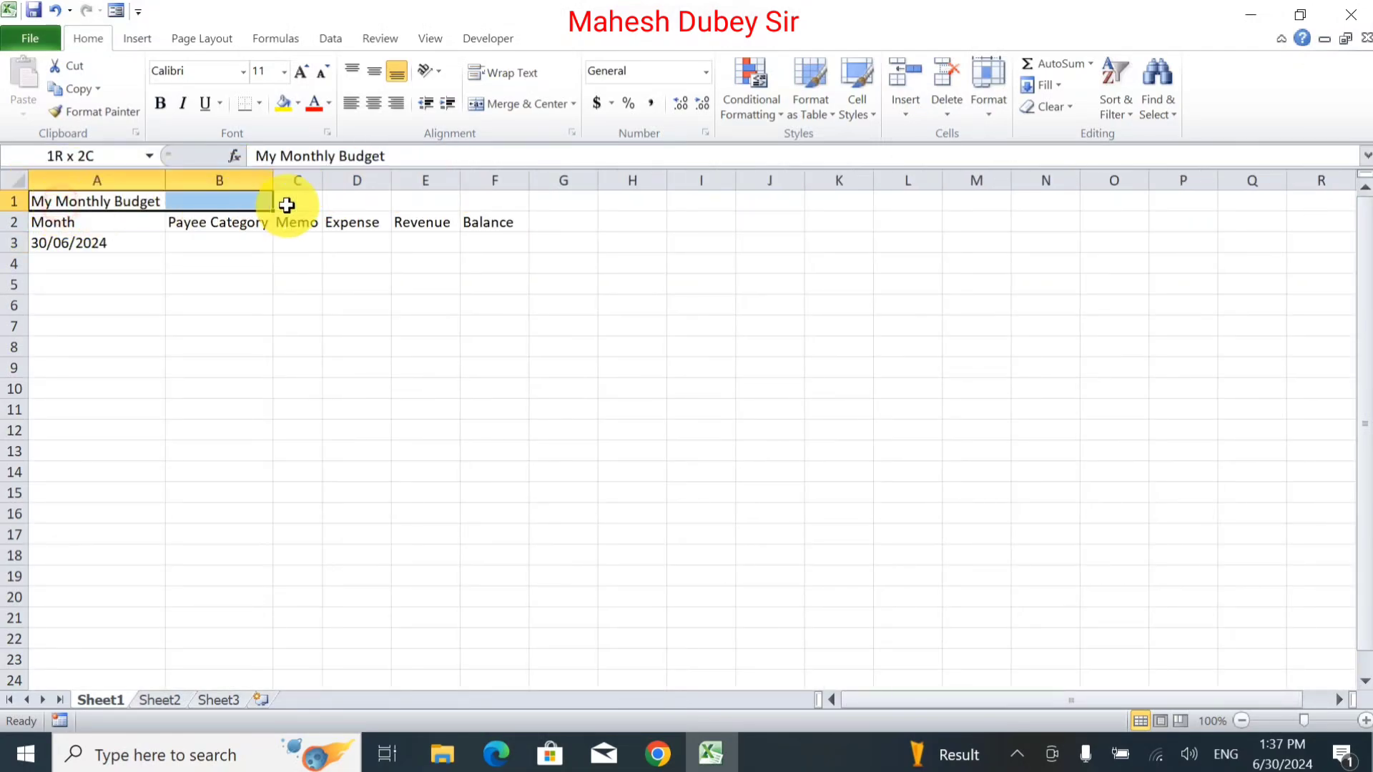
pyautogui.click(303, 72)
pyautogui.click(303, 71)
pyautogui.click(303, 72)
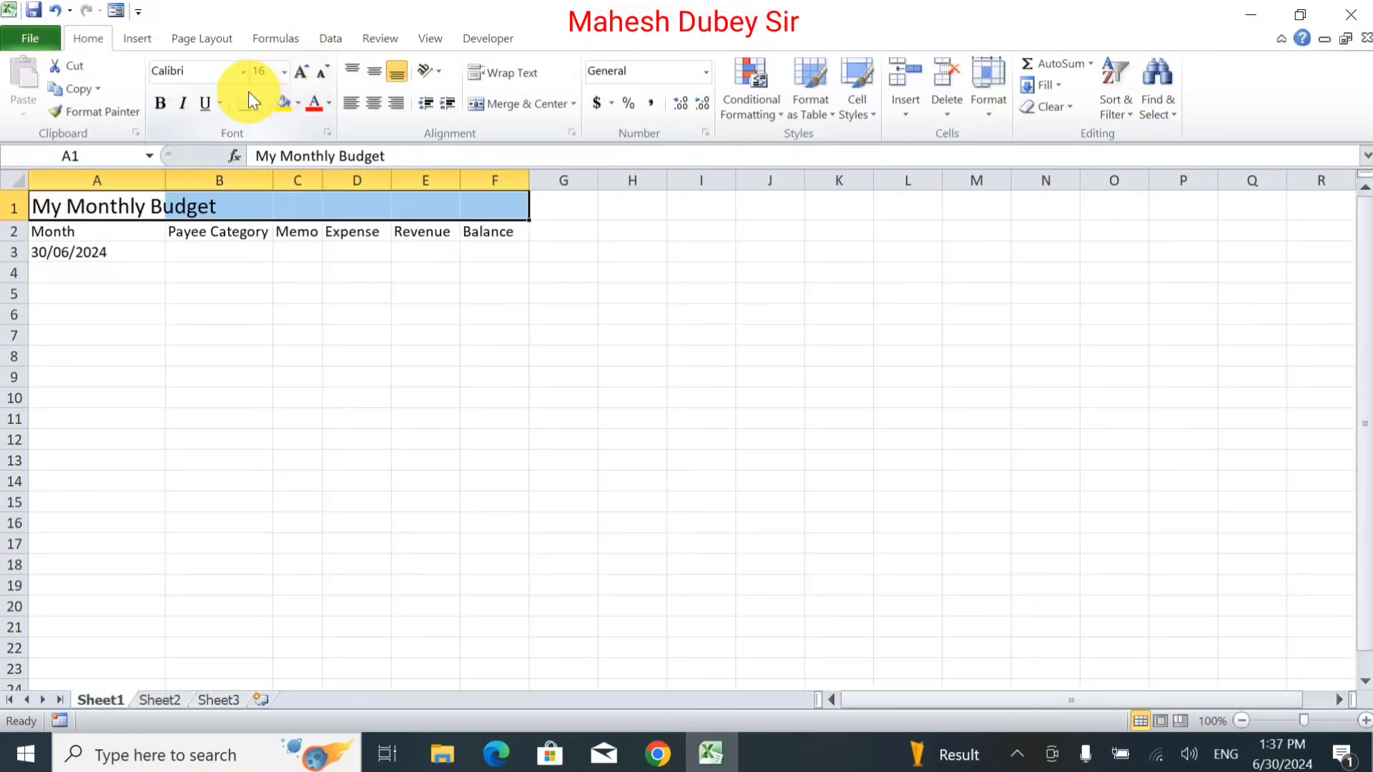
pyautogui.click(163, 104)
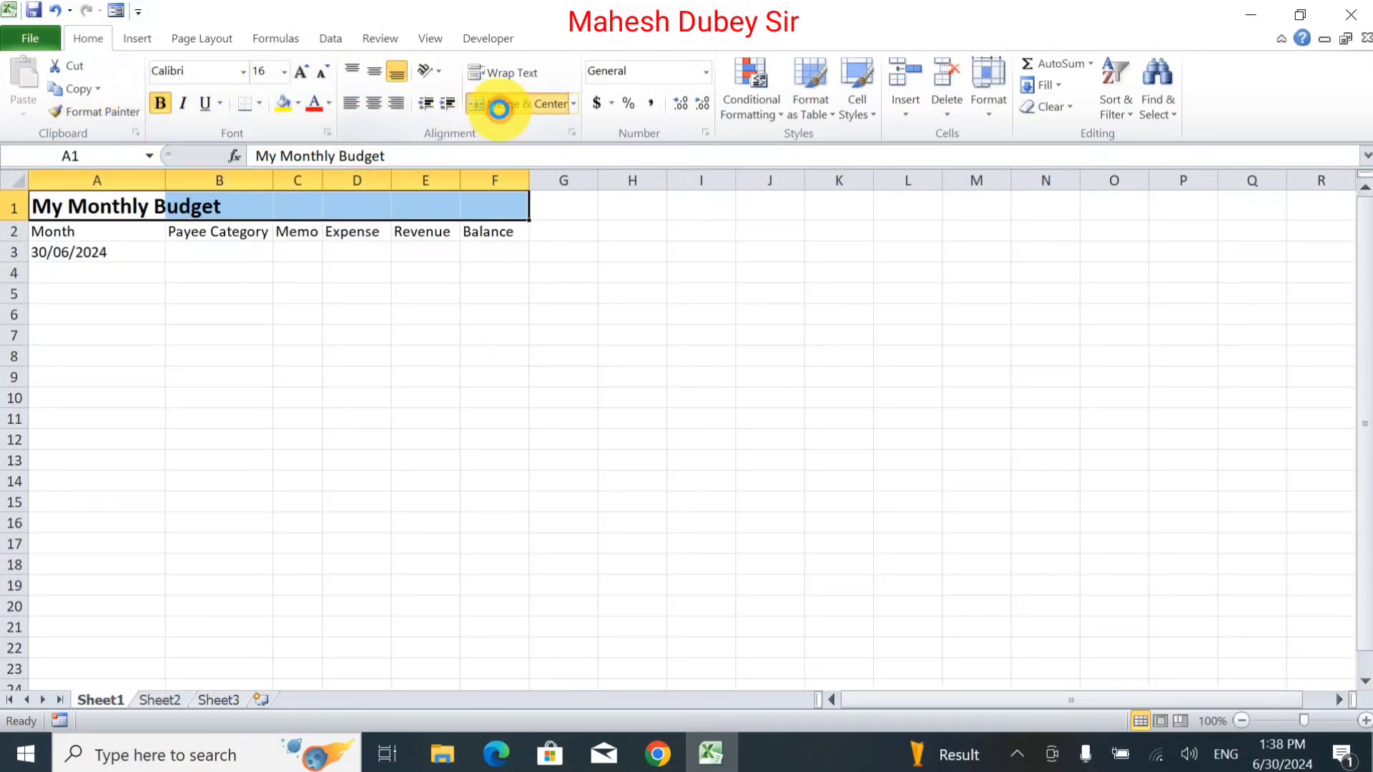
pyautogui.click(500, 104)
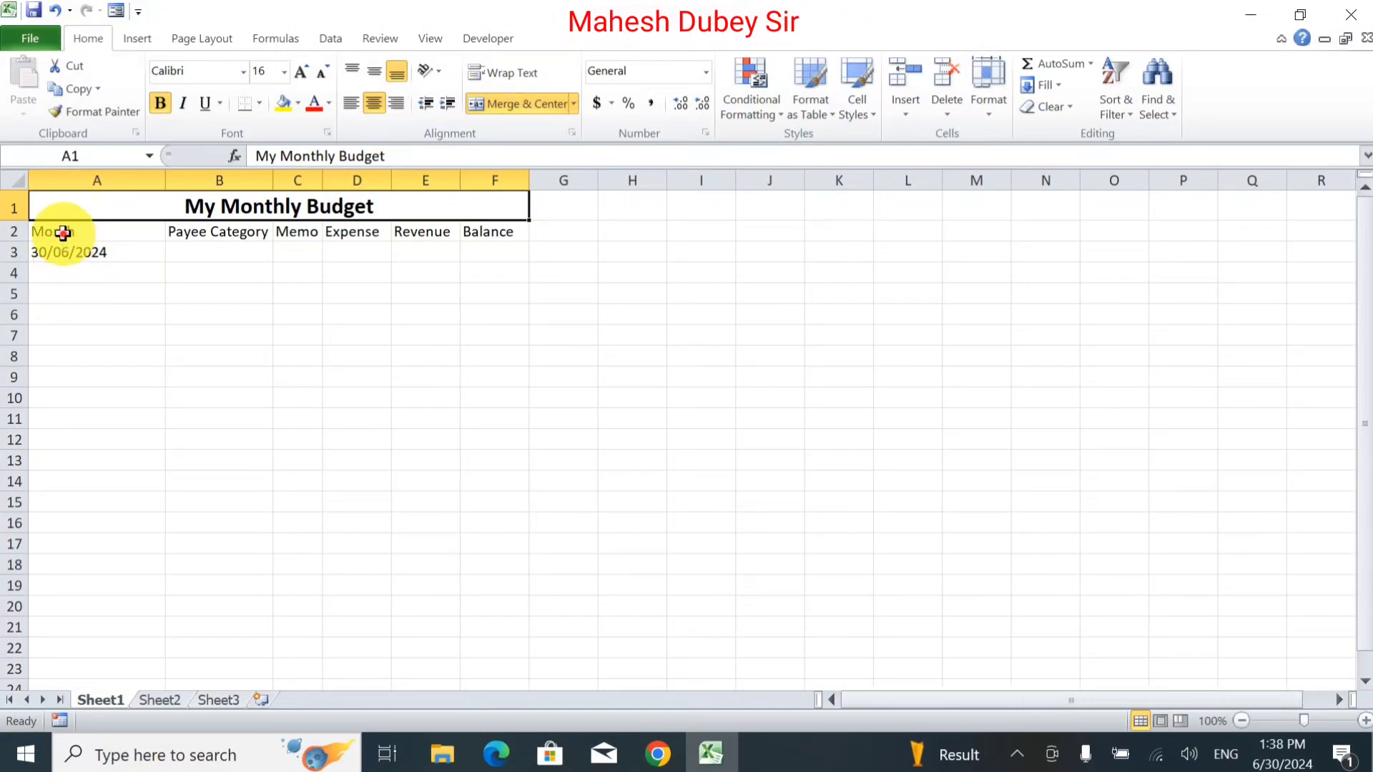
pyautogui.moveTo(61, 231); pyautogui.dragTo(498, 230)
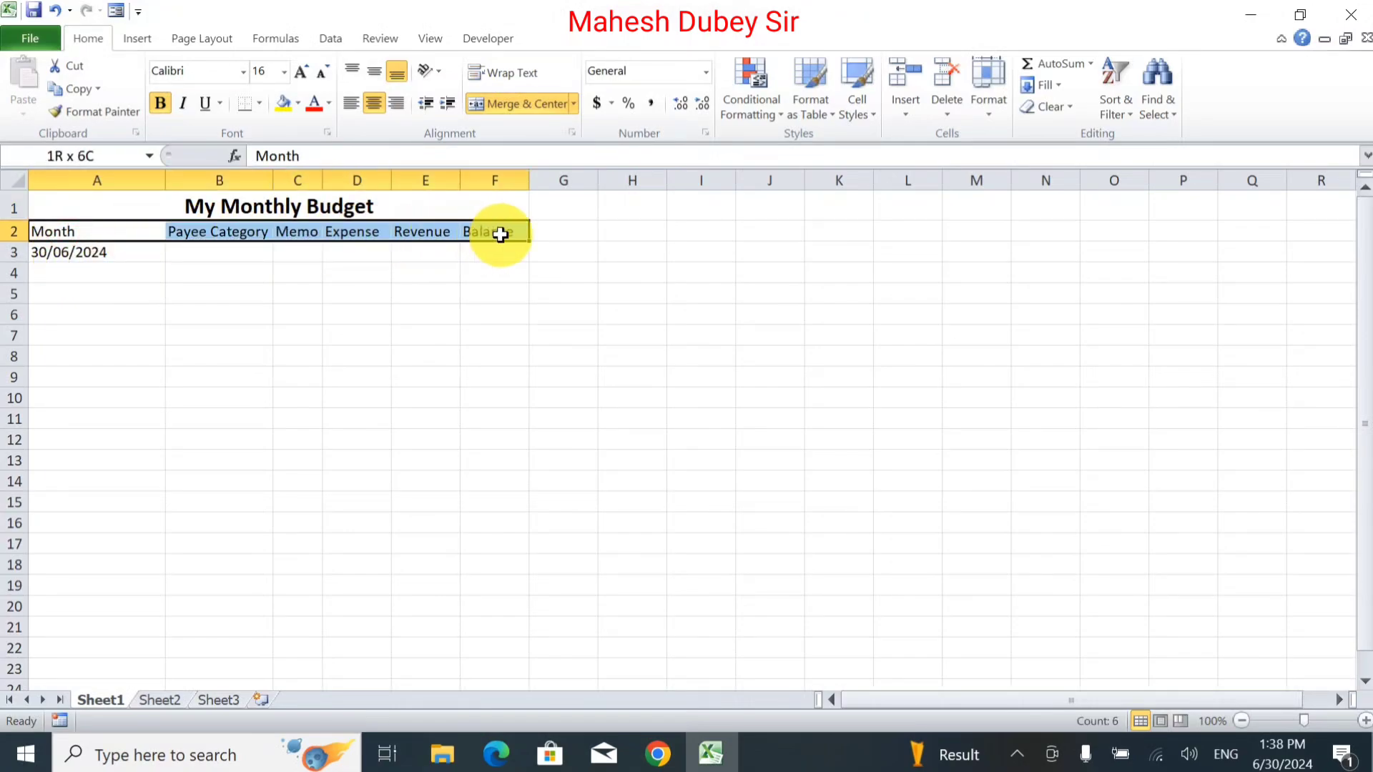
# Format the A2:F2 headings as 14 pt bold, centred horizontally and vertically.
pyautogui.click(301, 72)
pyautogui.click(302, 72)
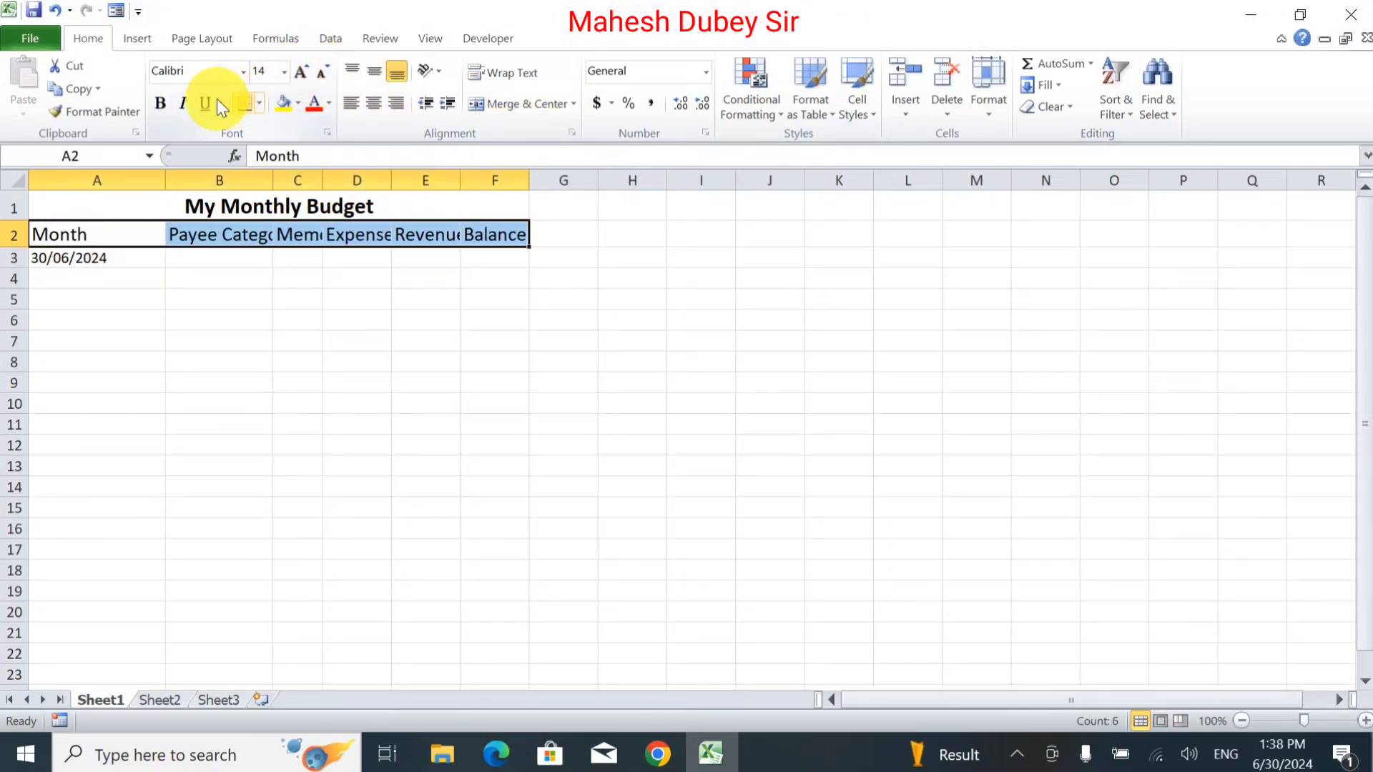
pyautogui.click(161, 104)
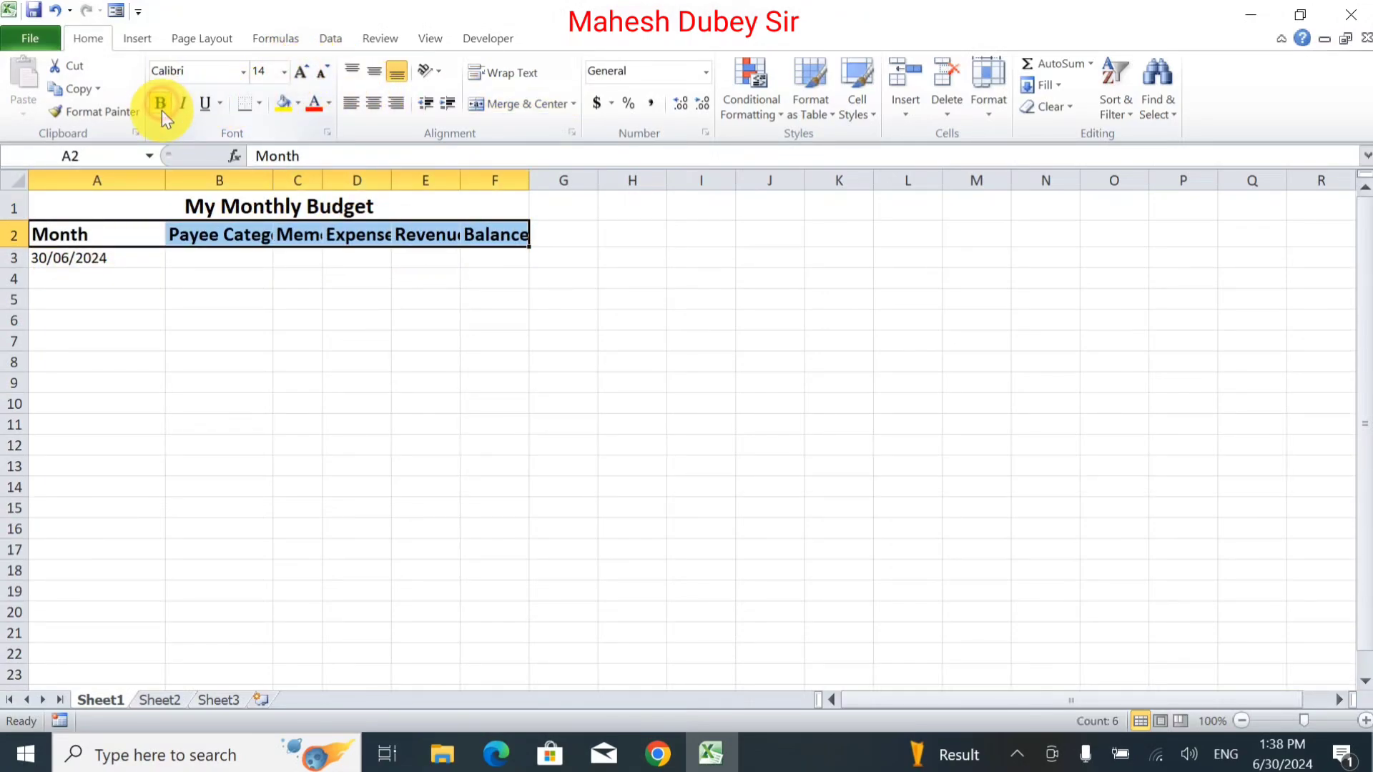
pyautogui.click(373, 103)
pyautogui.click(369, 69)
# Auto-fit columns A through F to their contents.
pyautogui.moveTo(84, 179); pyautogui.dragTo(521, 162)
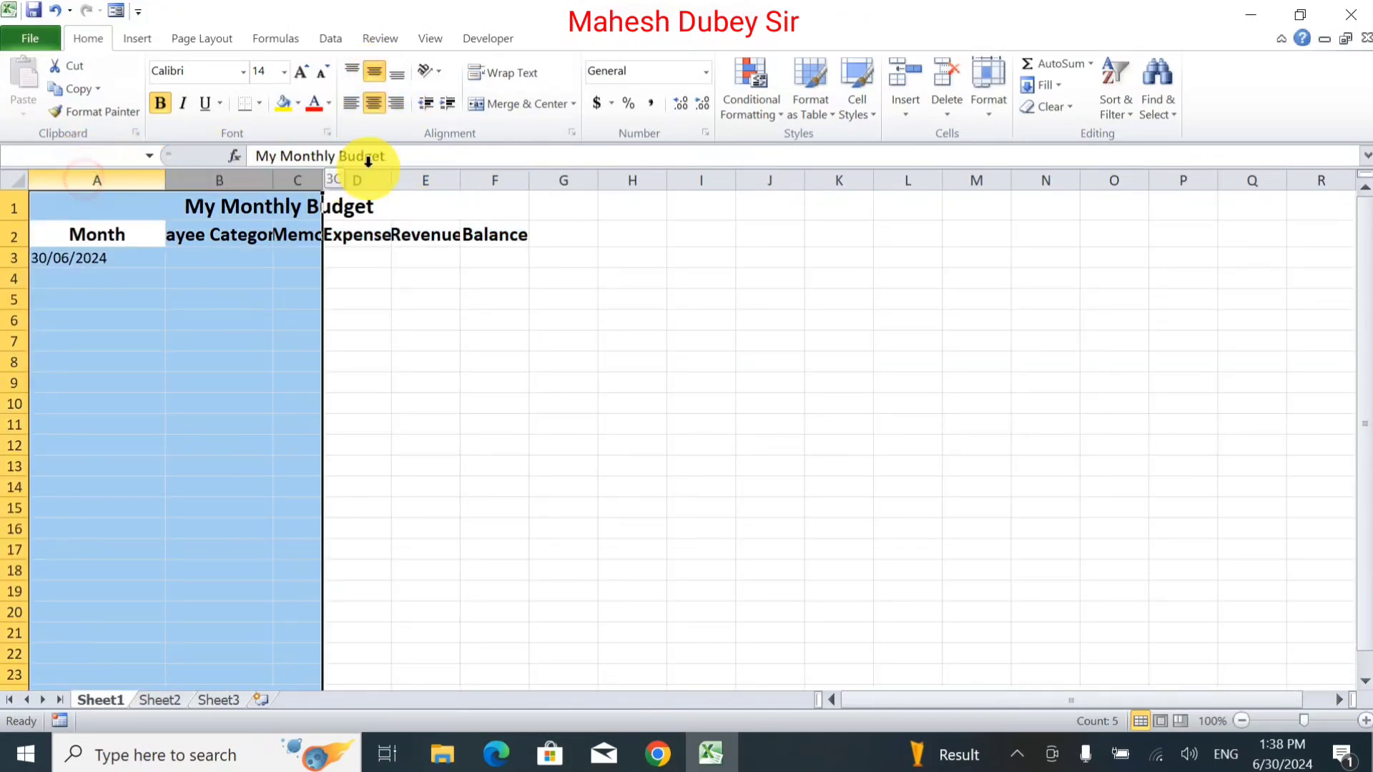
pyautogui.doubleClick(529, 179)
pyautogui.click(321, 337)
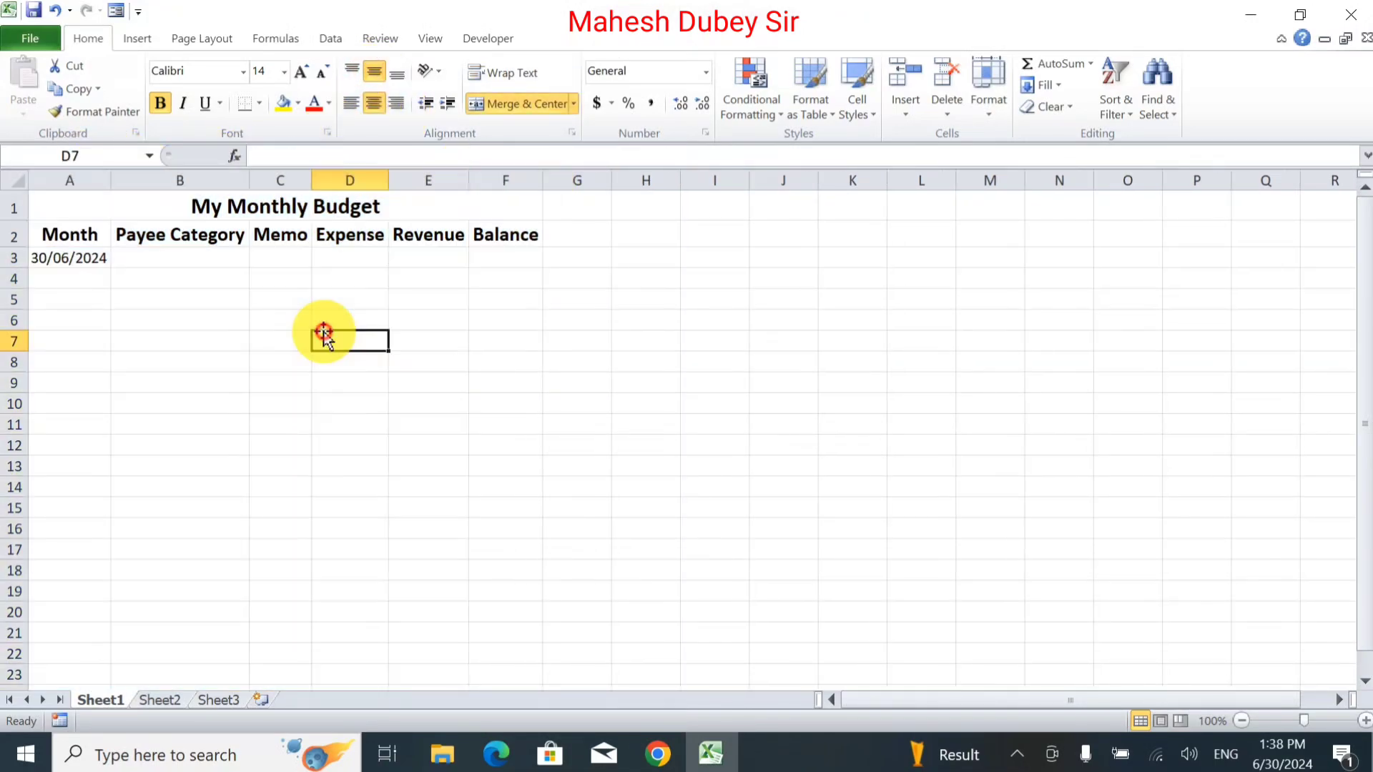
pyautogui.click(144, 258)
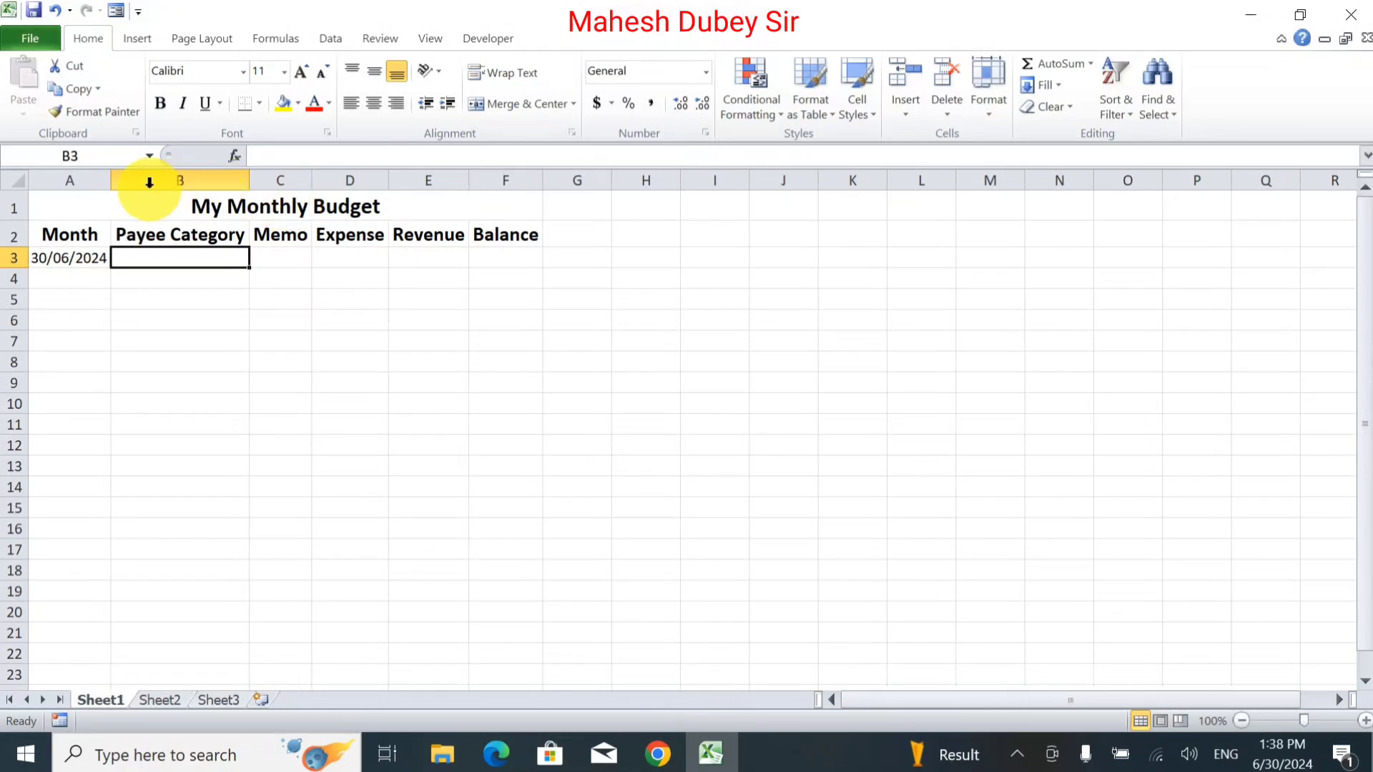
pyautogui.click(70, 181)
pyautogui.moveTo(69, 180); pyautogui.dragTo(487, 175)
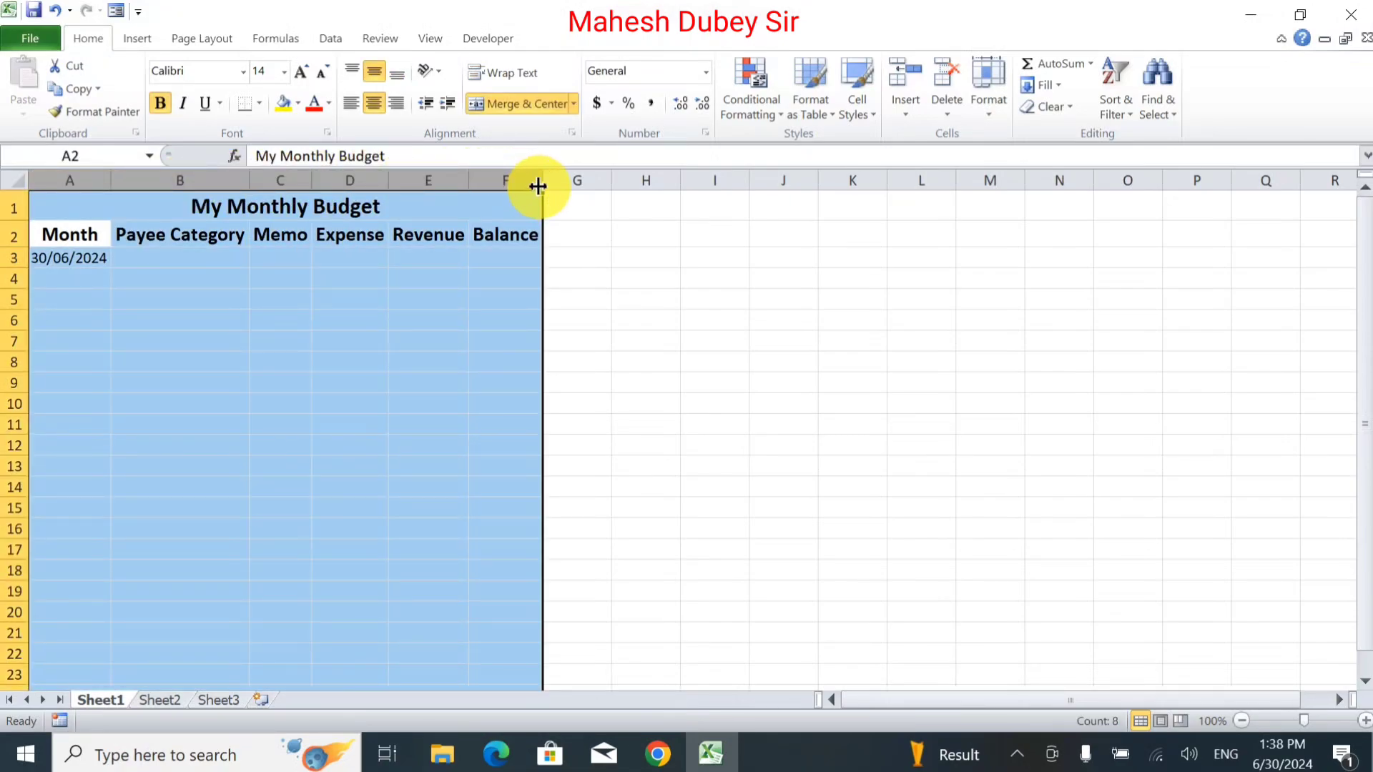
pyautogui.click(123, 259)
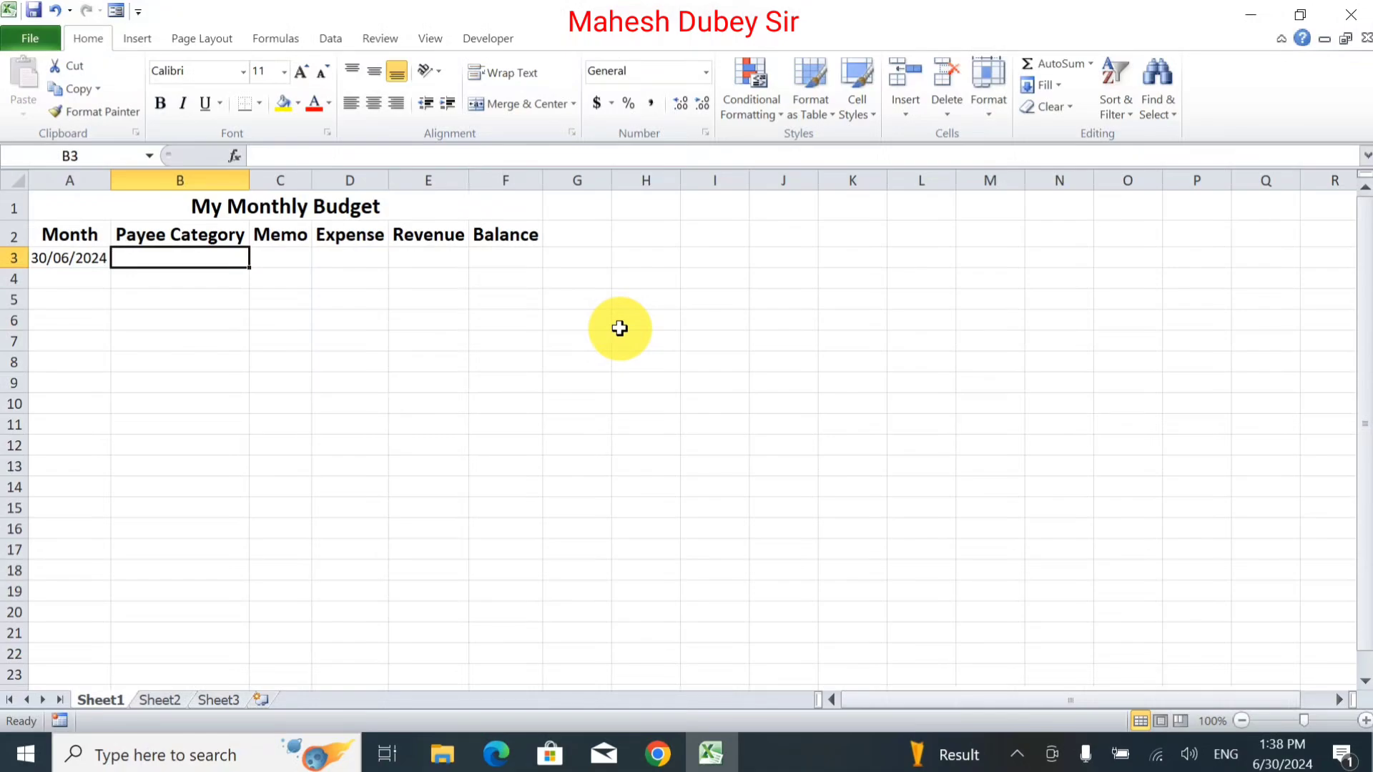
# Enter Electicity Bill, Water, Food and Recreation in B3:B6.
pyautogui.write('E')
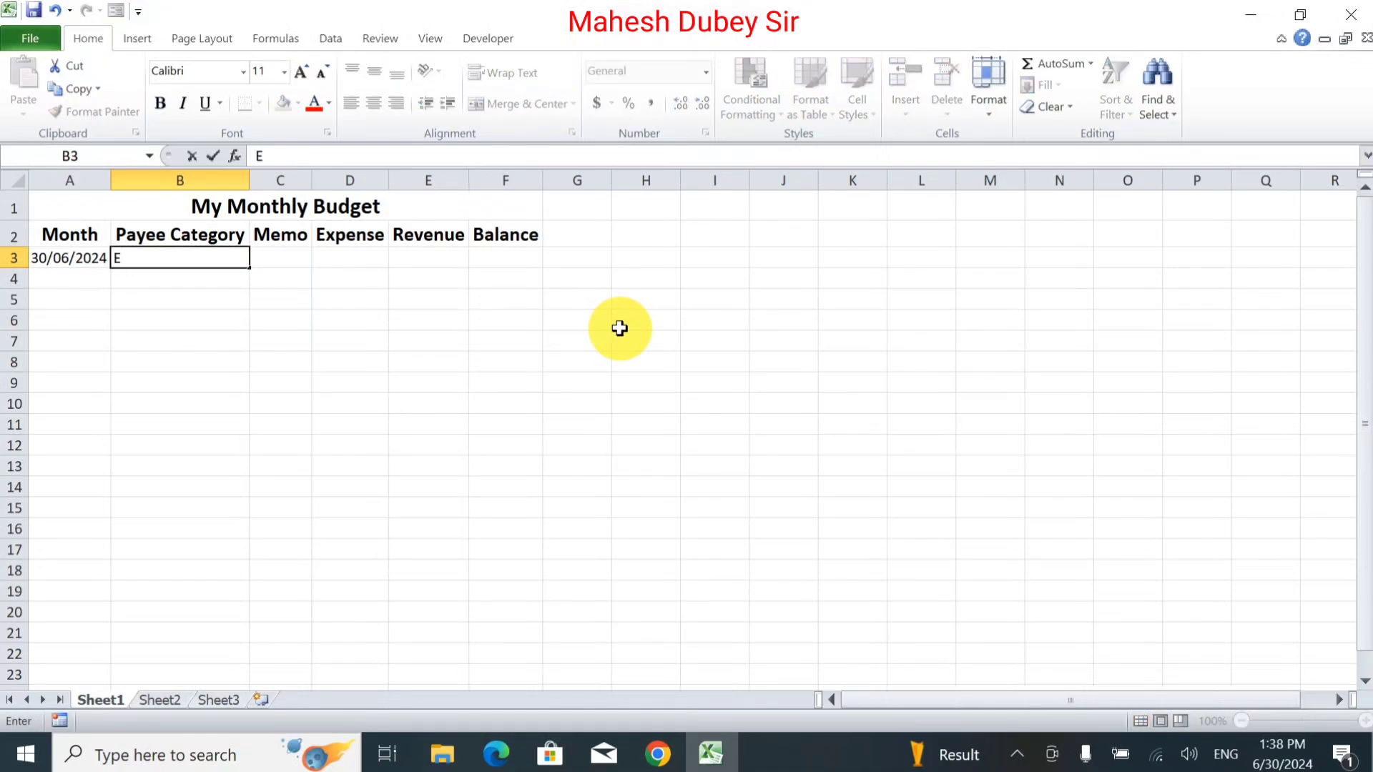
pyautogui.write('lec')
pyautogui.write('ticity')
pyautogui.write(' Bill')
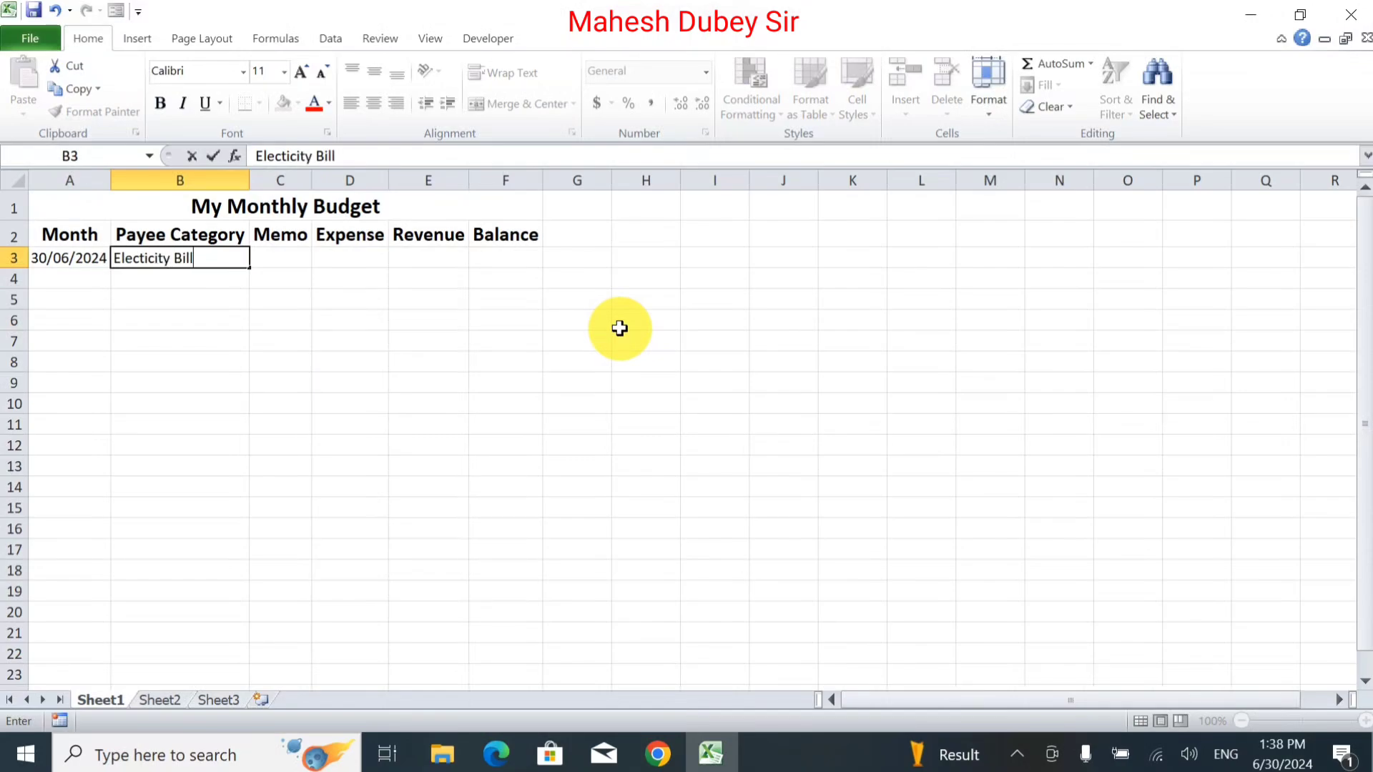
pyautogui.press('Return')
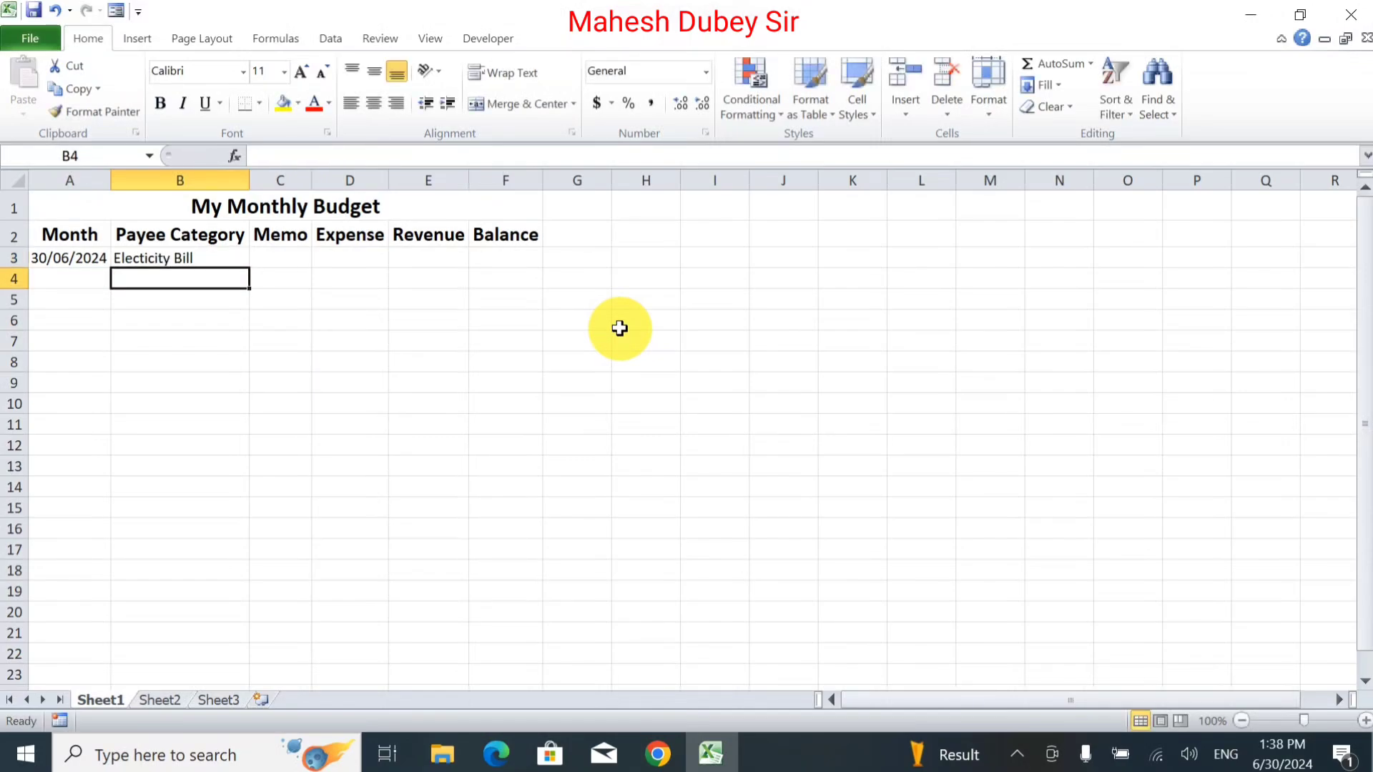
pyautogui.write('Wa')
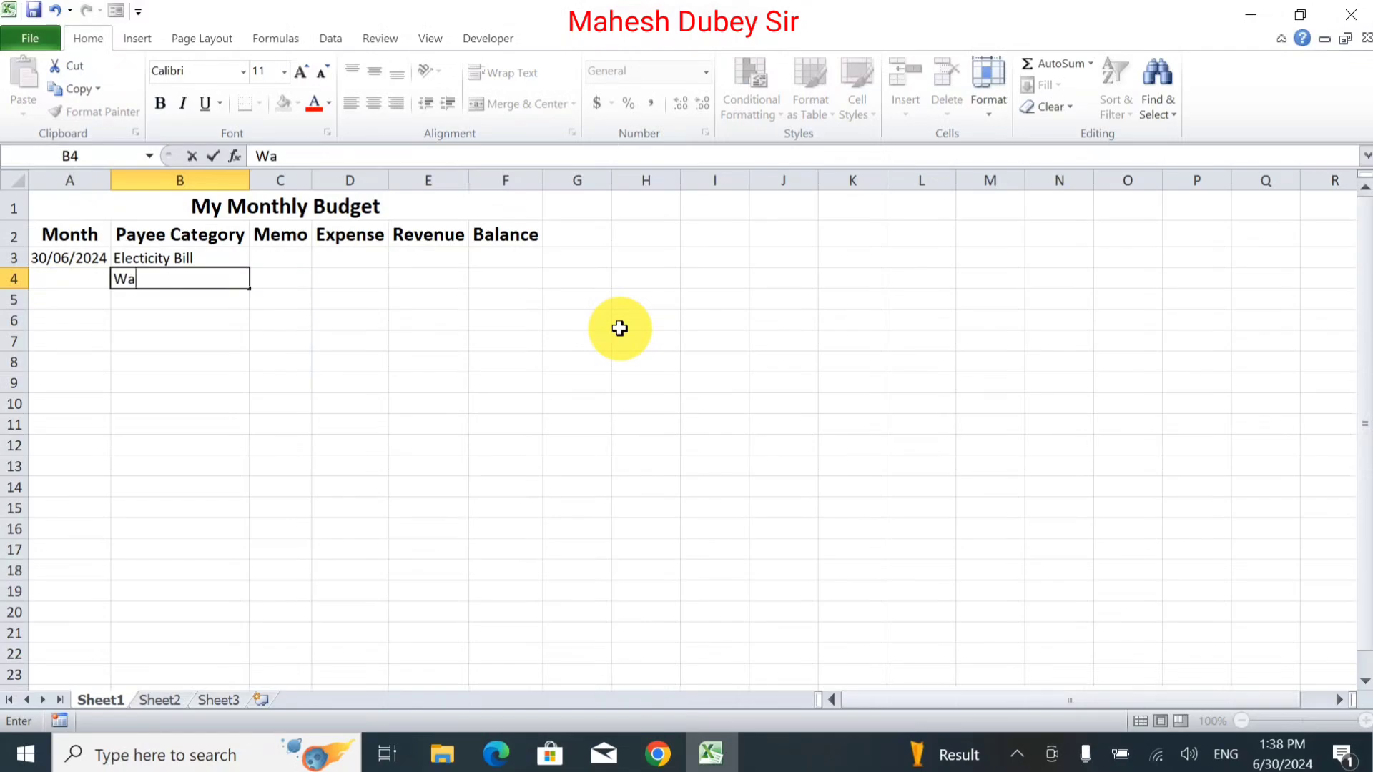
pyautogui.write('ter')
pyautogui.press('Return')
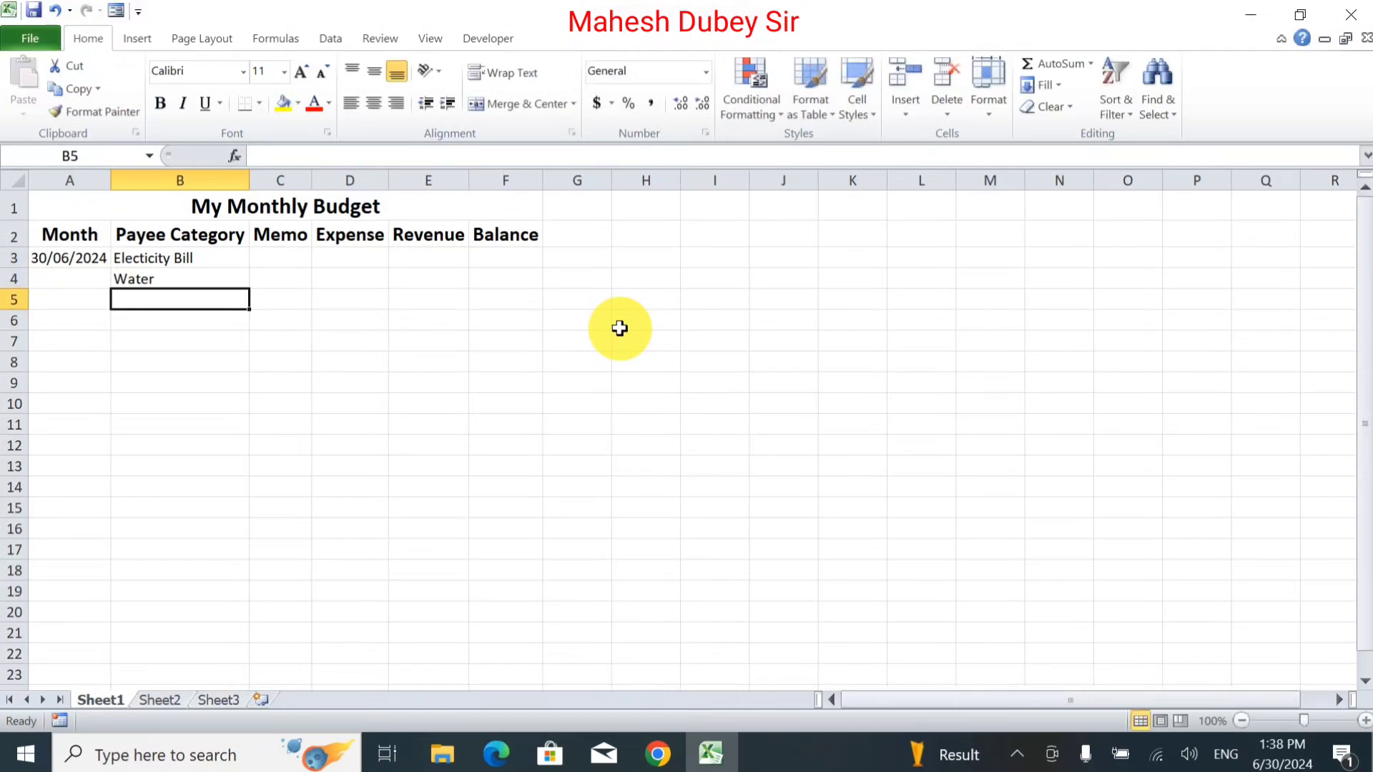
pyautogui.write('Food')
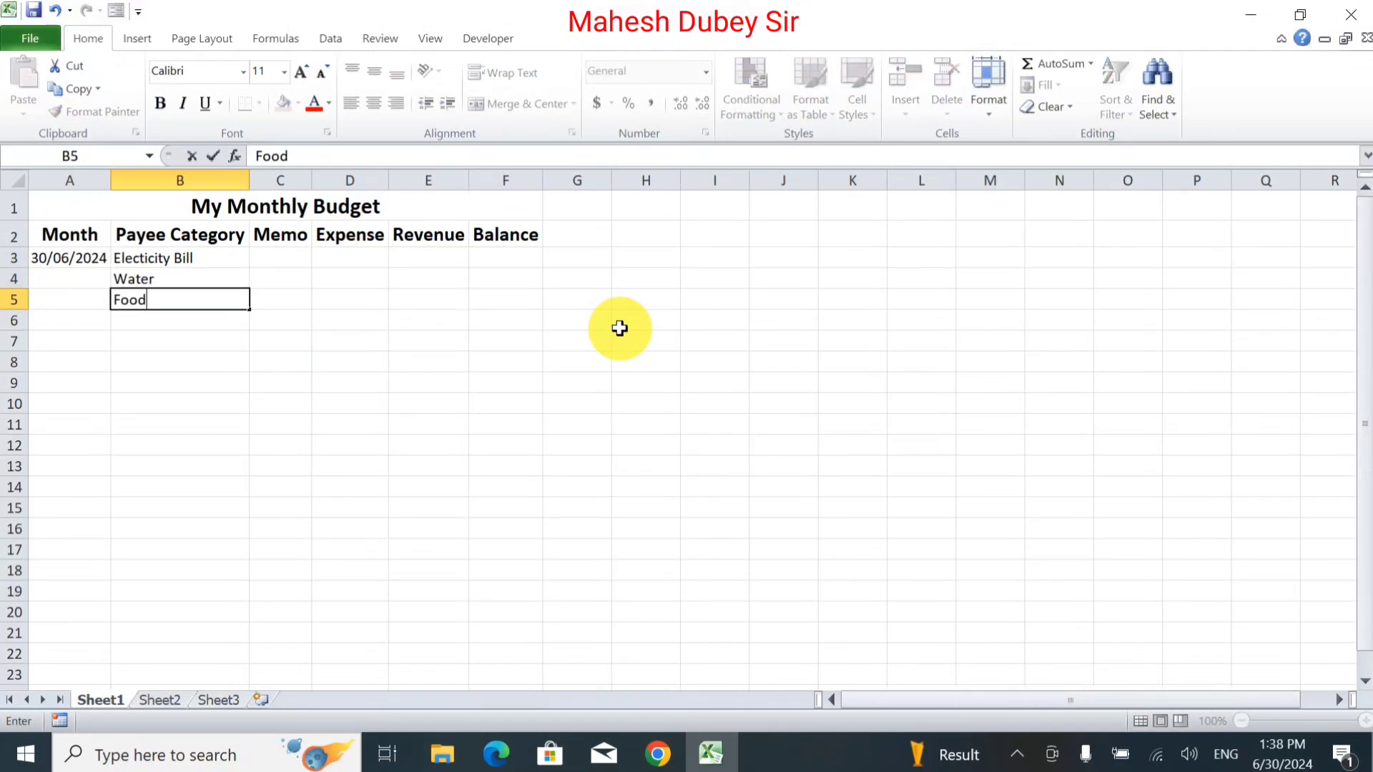
pyautogui.press('Return')
pyautogui.write('R')
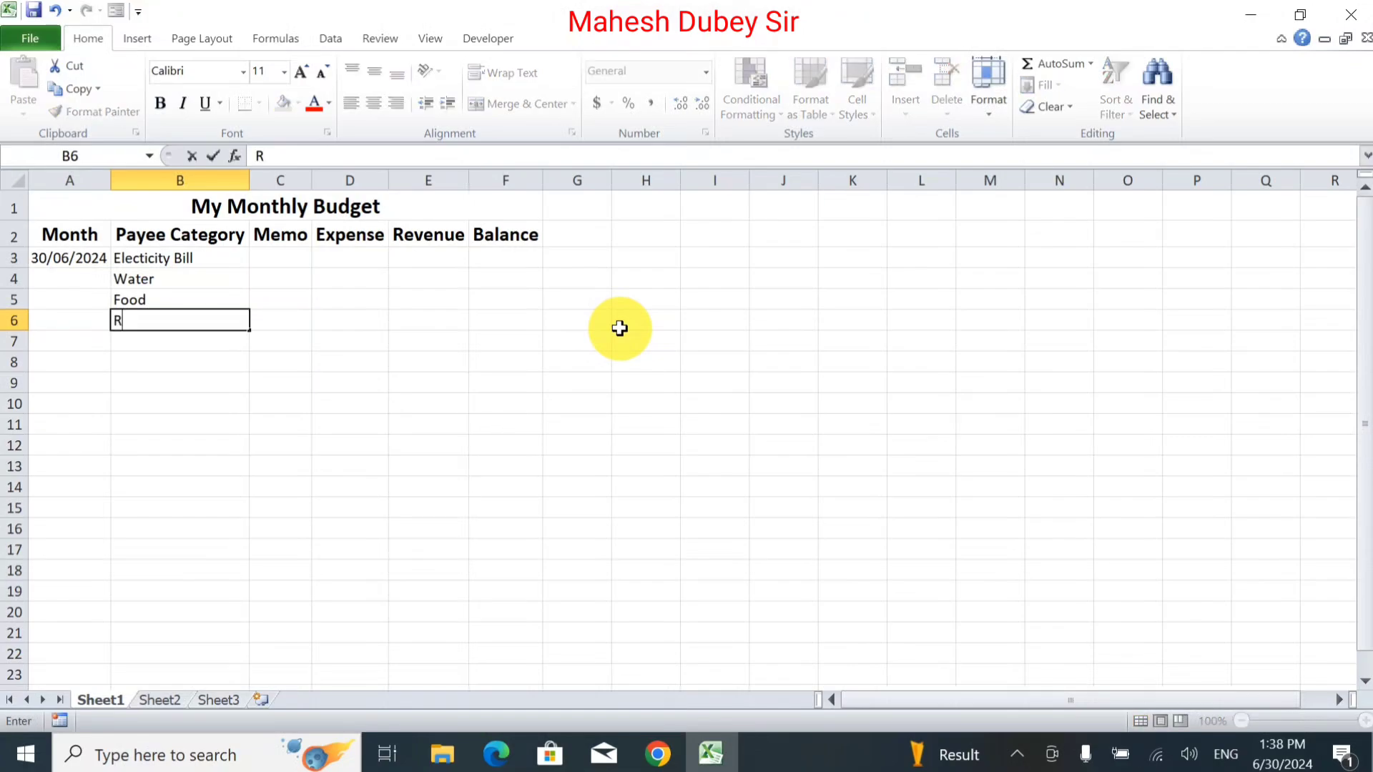
pyautogui.write('ec')
pyautogui.write('rea')
pyautogui.write('tion')
pyautogui.press('Return')
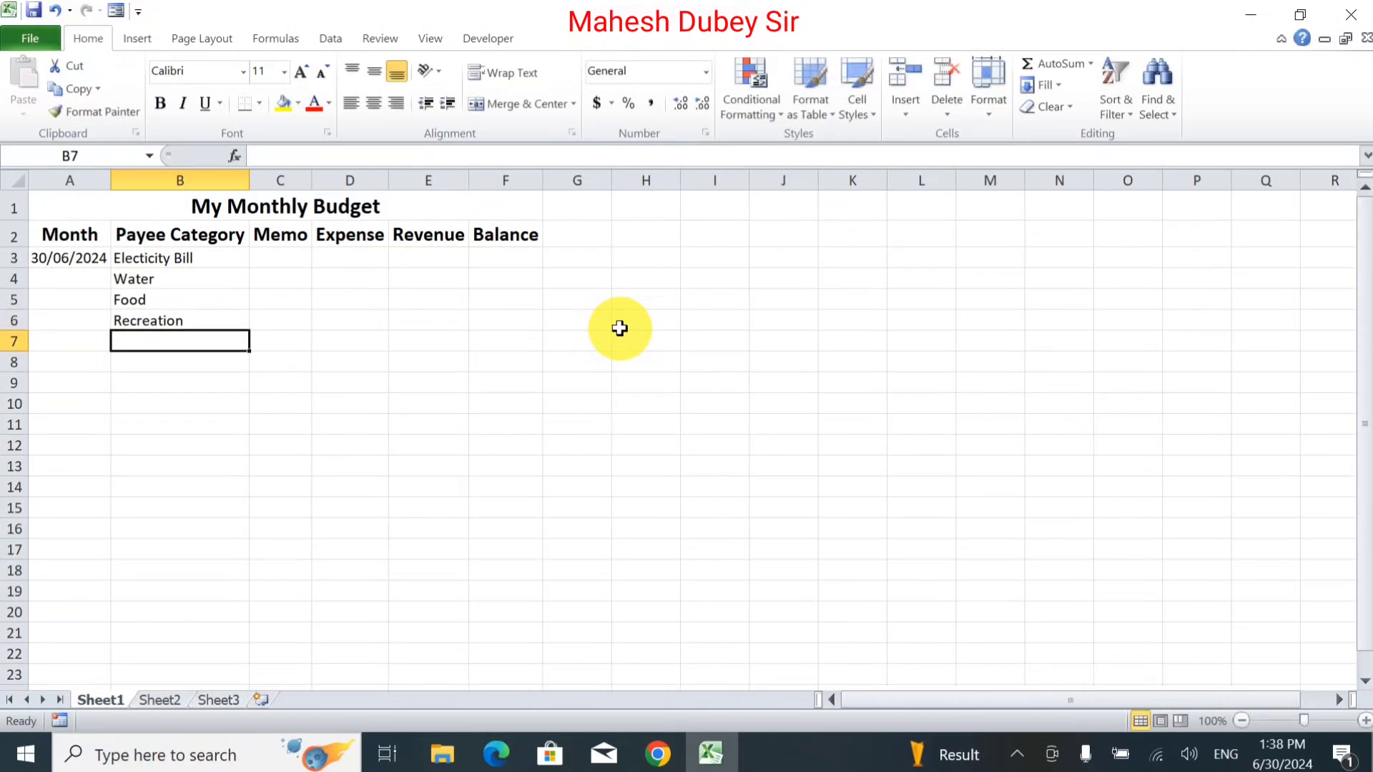
# Enter Repairs and Gas Online in B7:B8.
pyautogui.write('Rep')
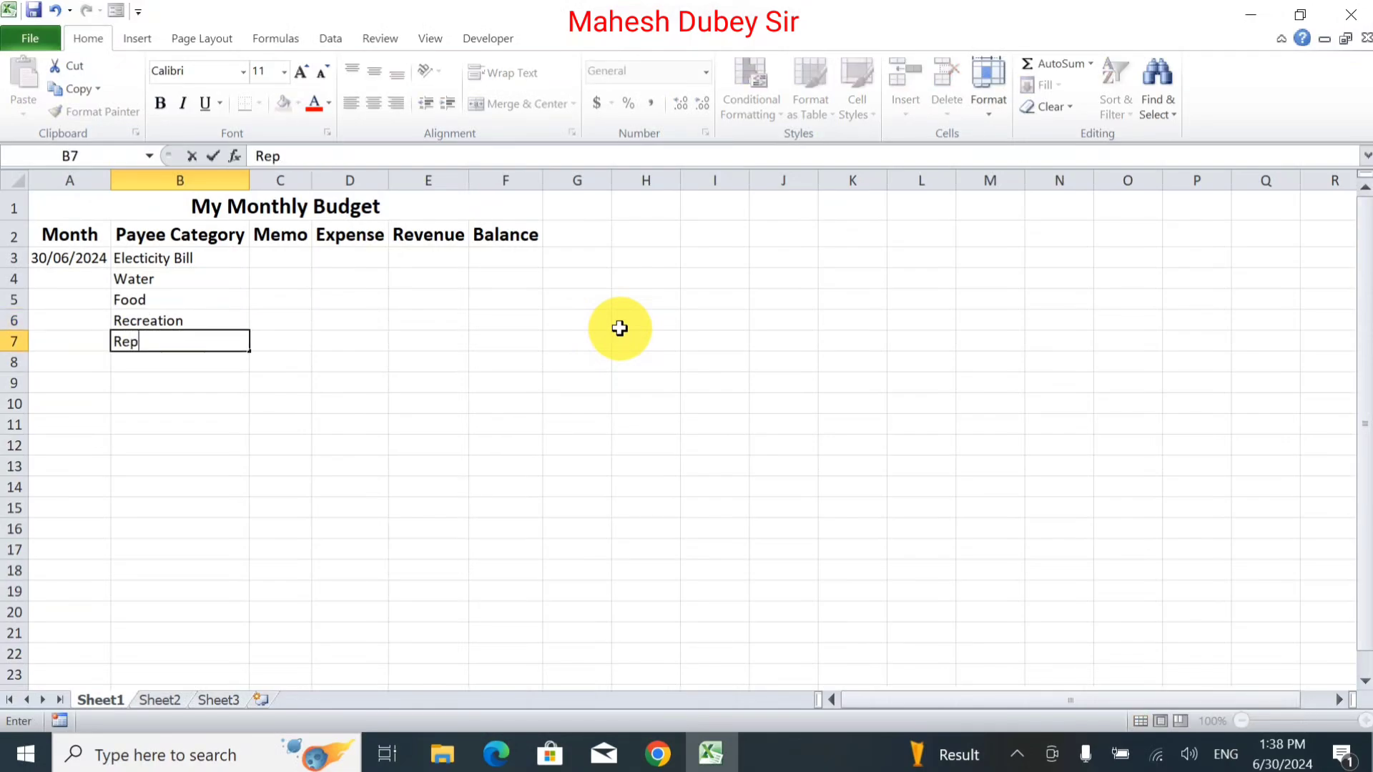
pyautogui.write('airs')
pyautogui.press('Return')
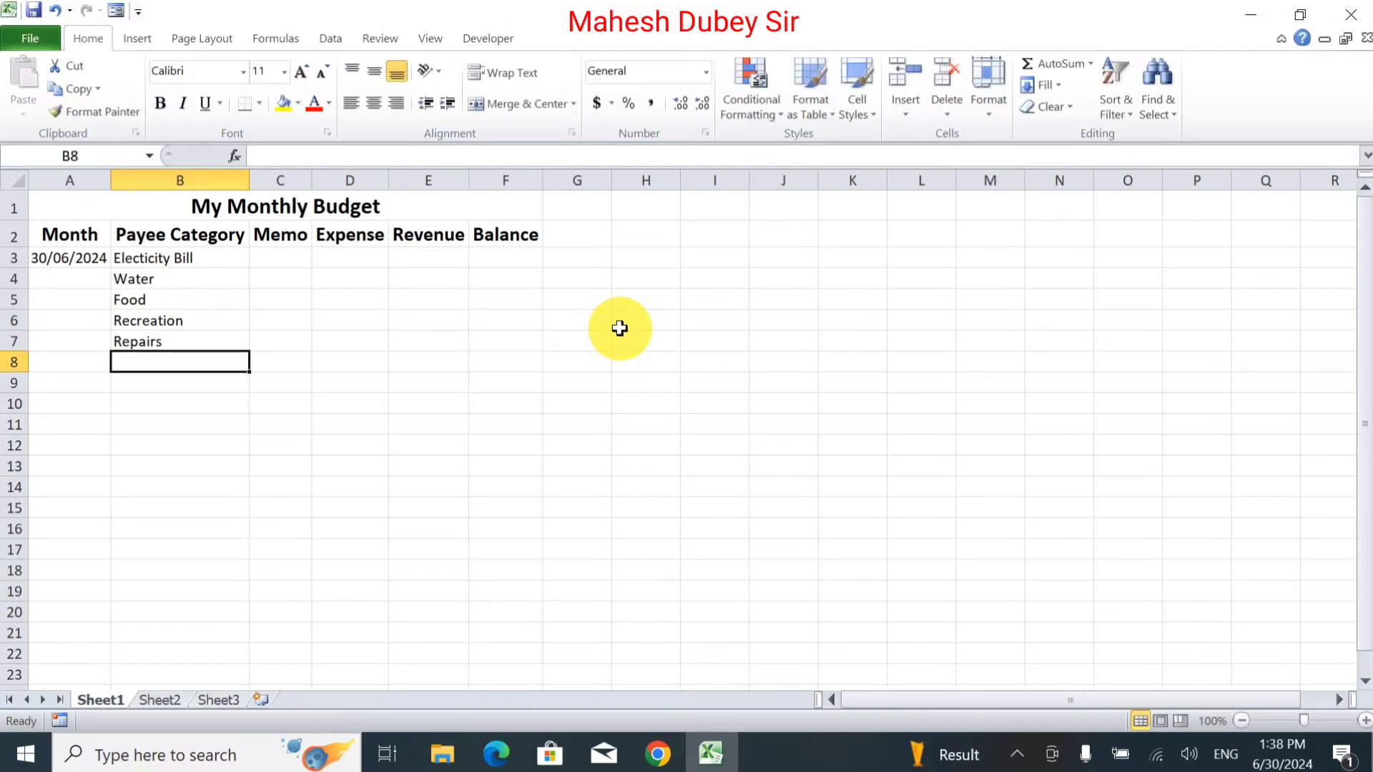
pyautogui.write('G')
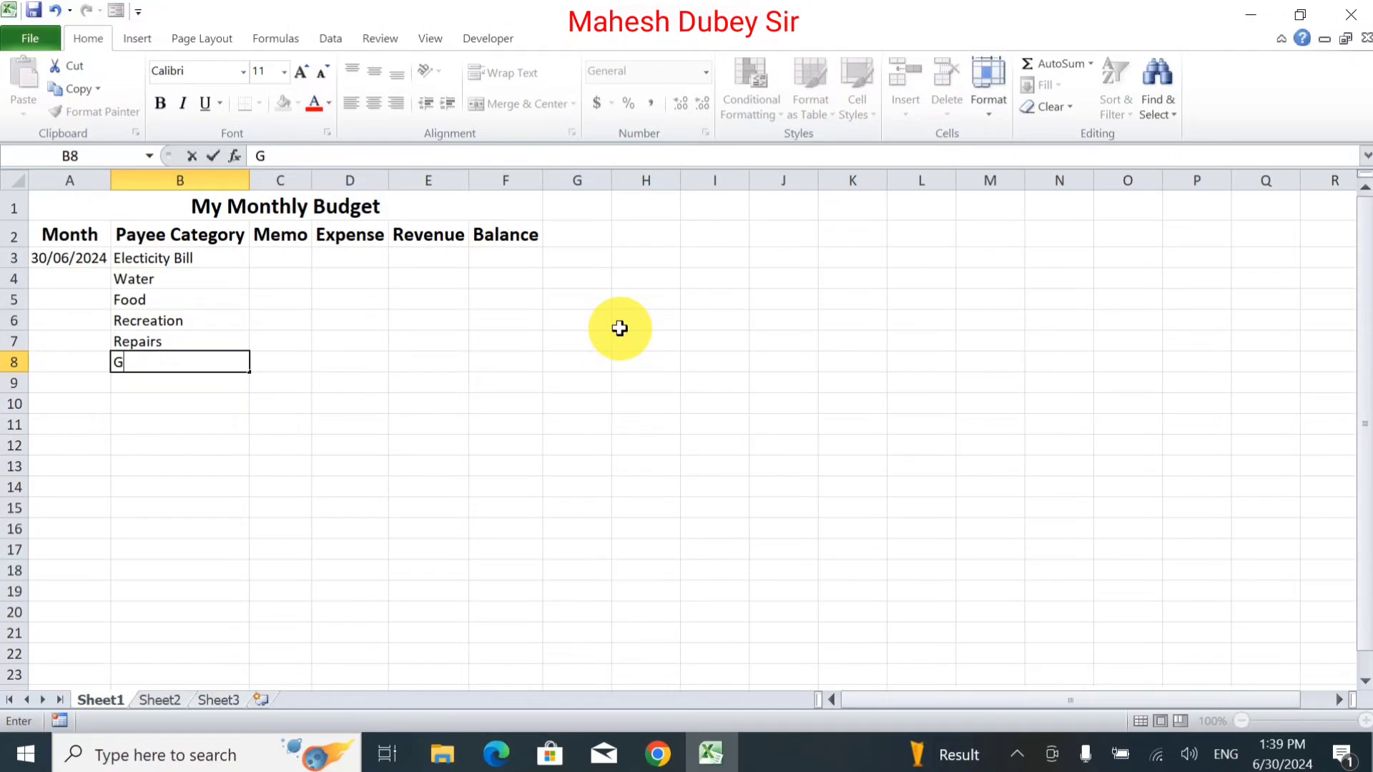
pyautogui.write('s')
pyautogui.press('BackSpace')
pyautogui.write('a')
pyautogui.write('s On')
pyautogui.write('line')
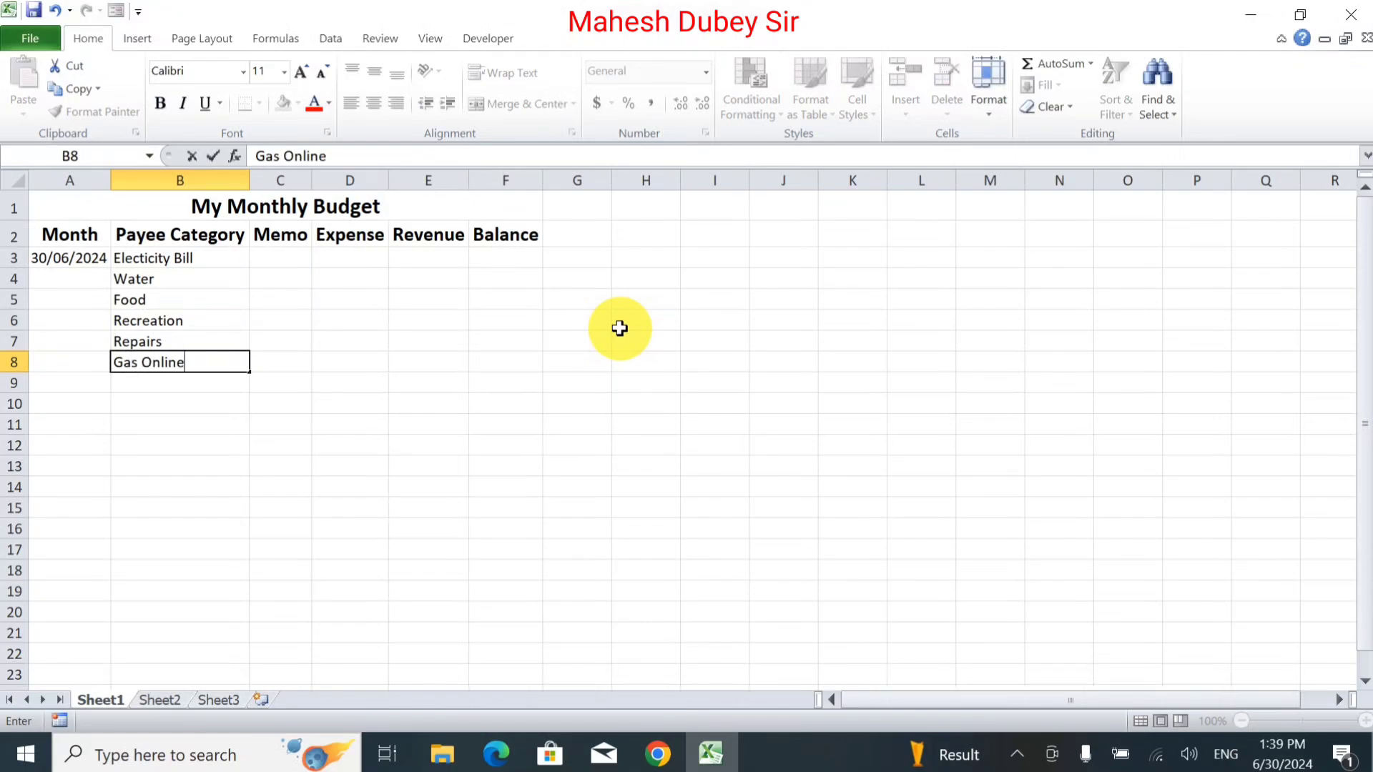
pyautogui.press('Tab')
pyautogui.press('Up')
pyautogui.press('Up')
pyautogui.press('Up')
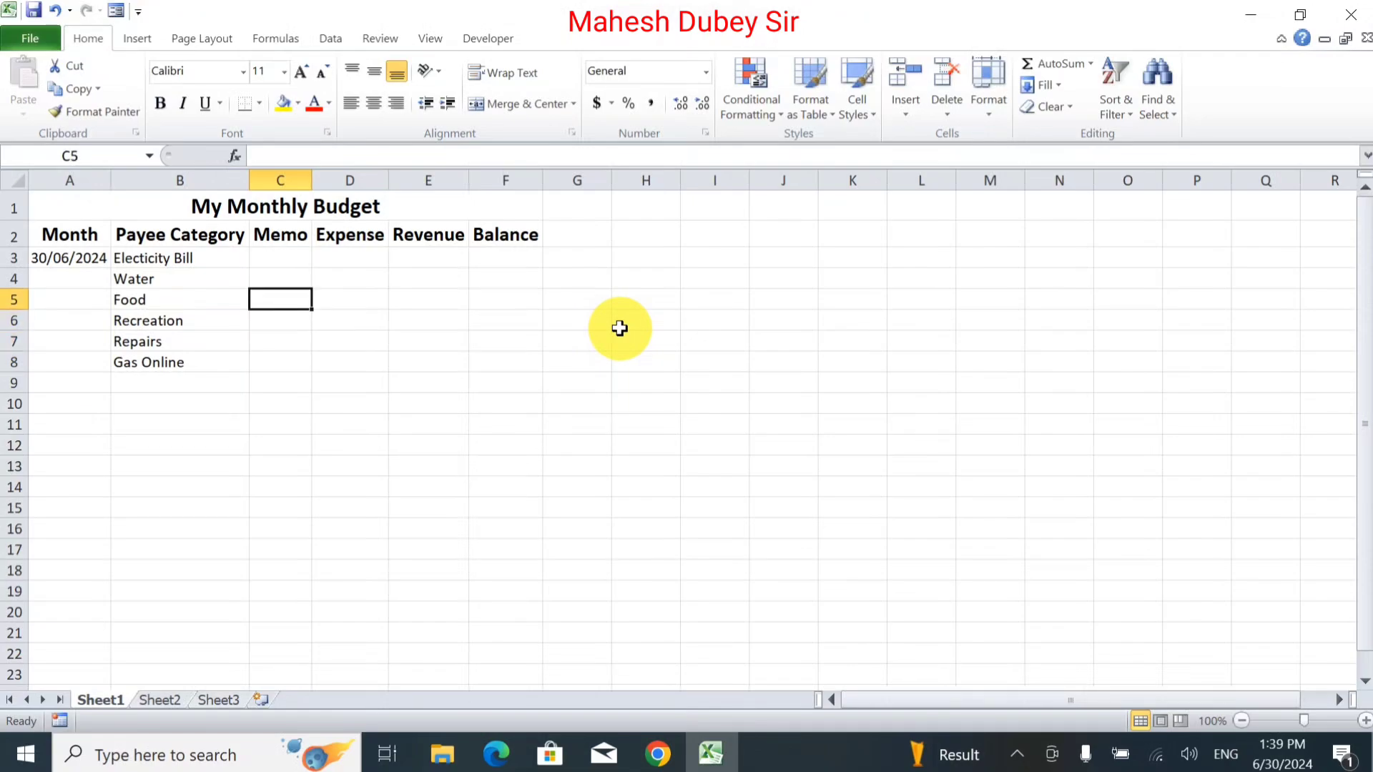
pyautogui.press('Up')
pyautogui.press('Up')
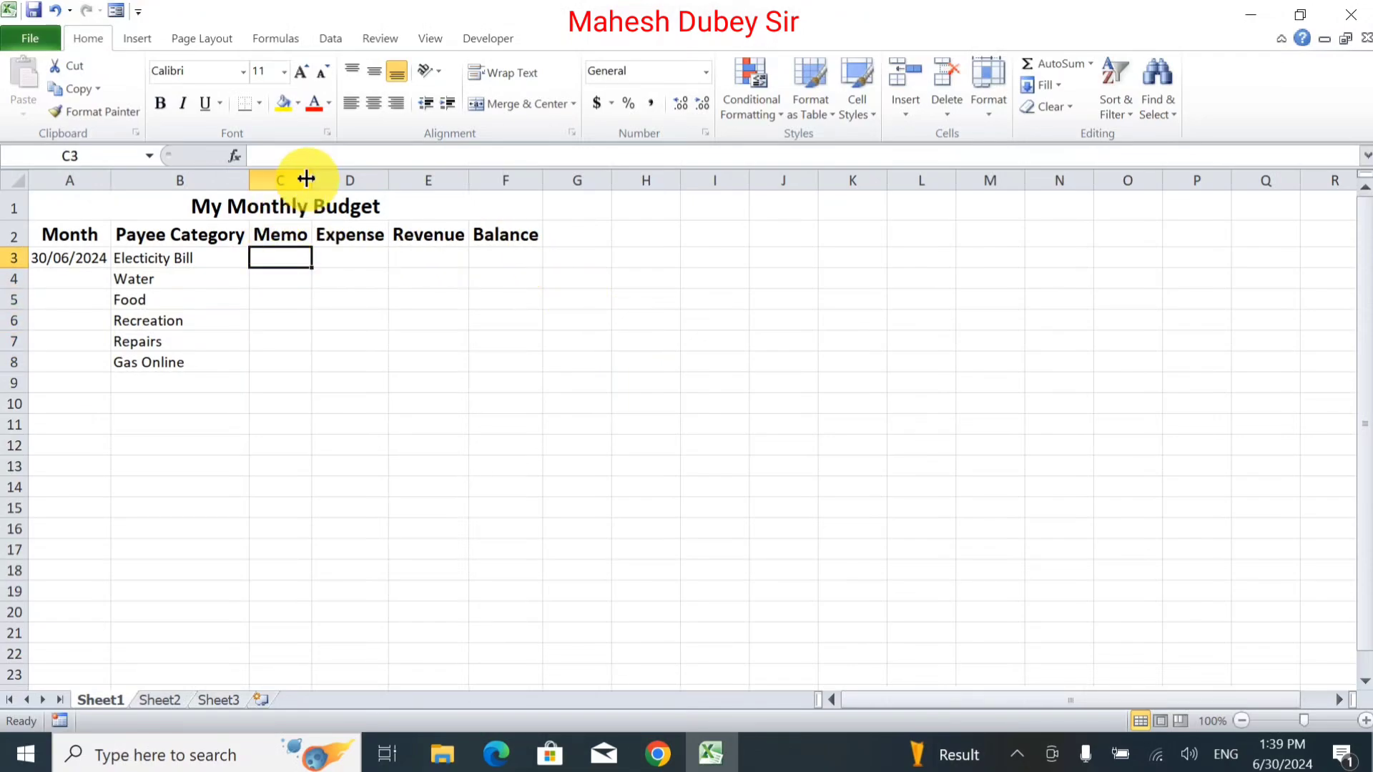
# Widen the Memo (C) and Expense (D) columns.
pyautogui.moveTo(312, 180); pyautogui.dragTo(325, 177)
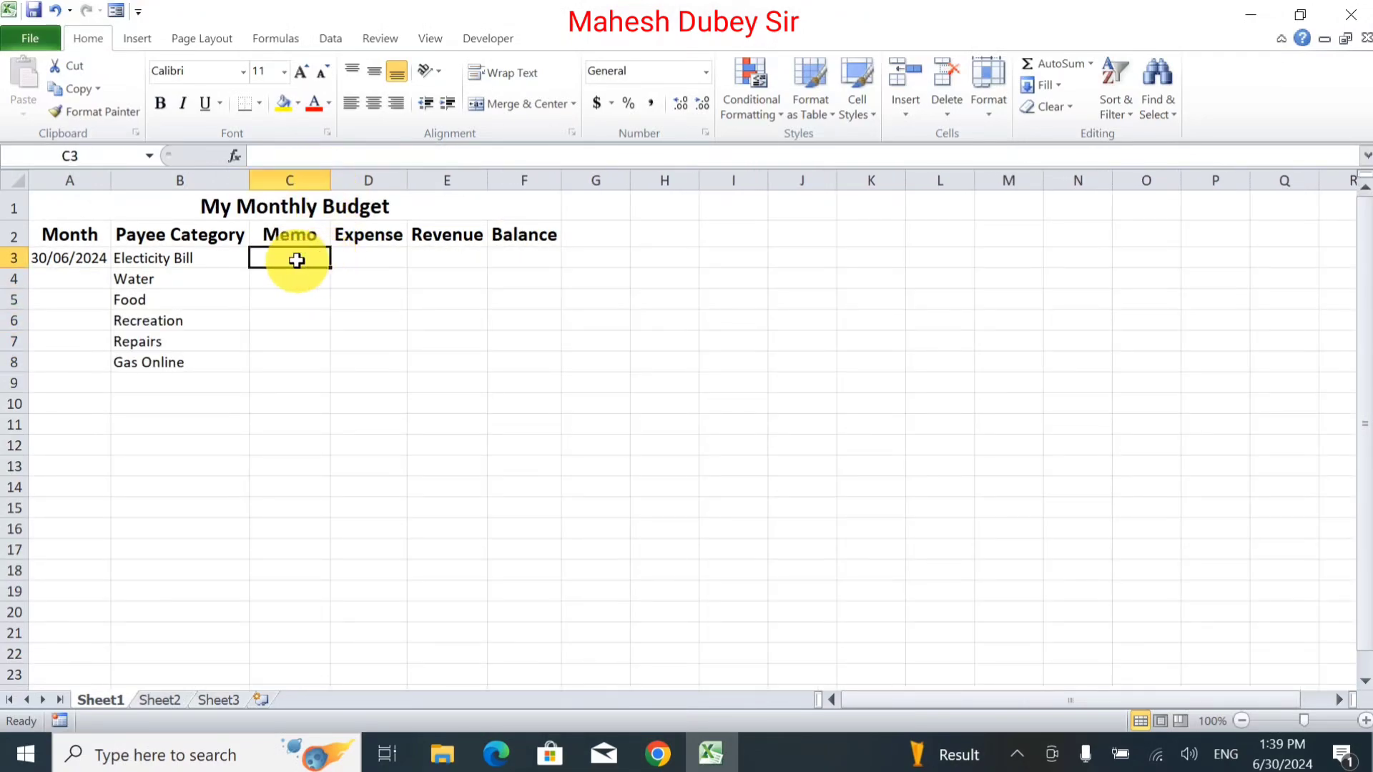
pyautogui.click(376, 261)
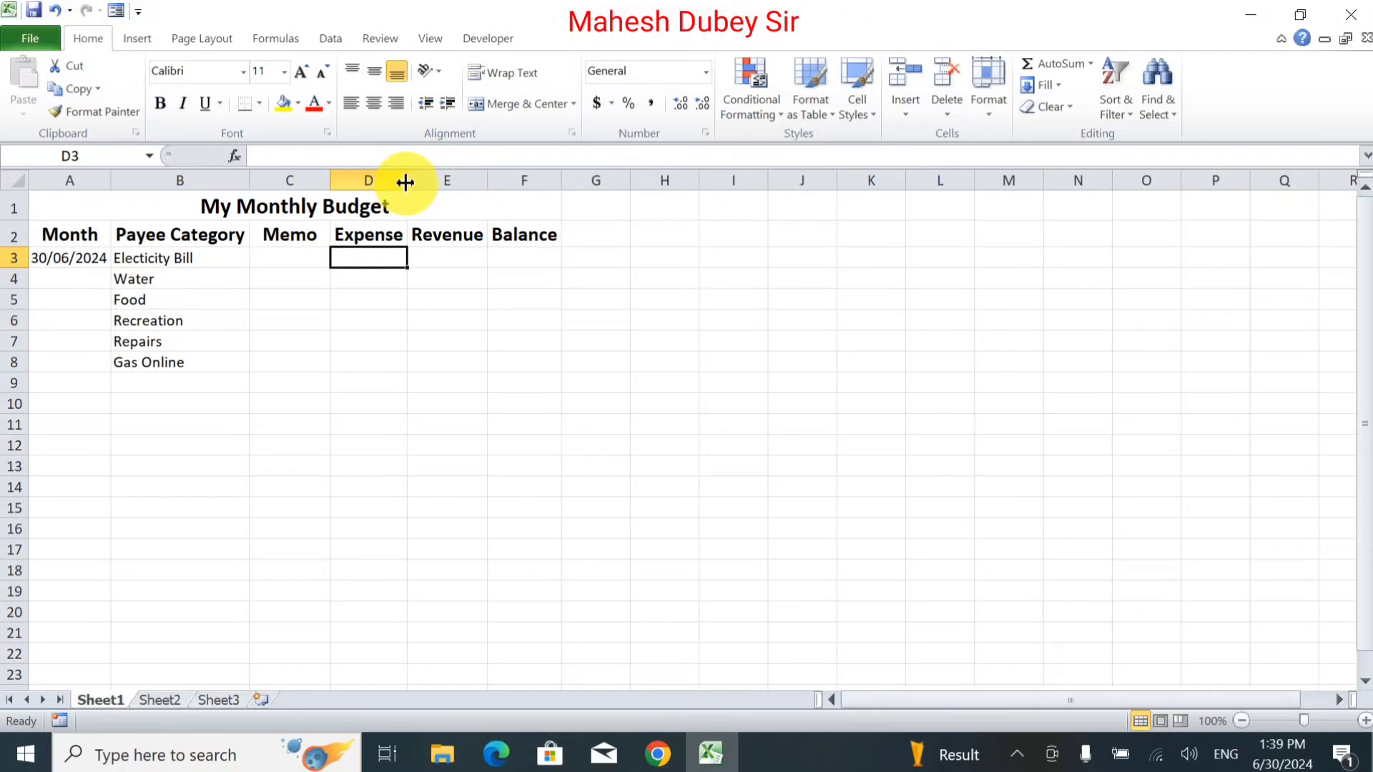
pyautogui.moveTo(407, 180); pyautogui.dragTo(424, 180)
# Fill the date 30/06/2024 down A3:A8 as copied cells, not a series.
pyautogui.click(80, 258)
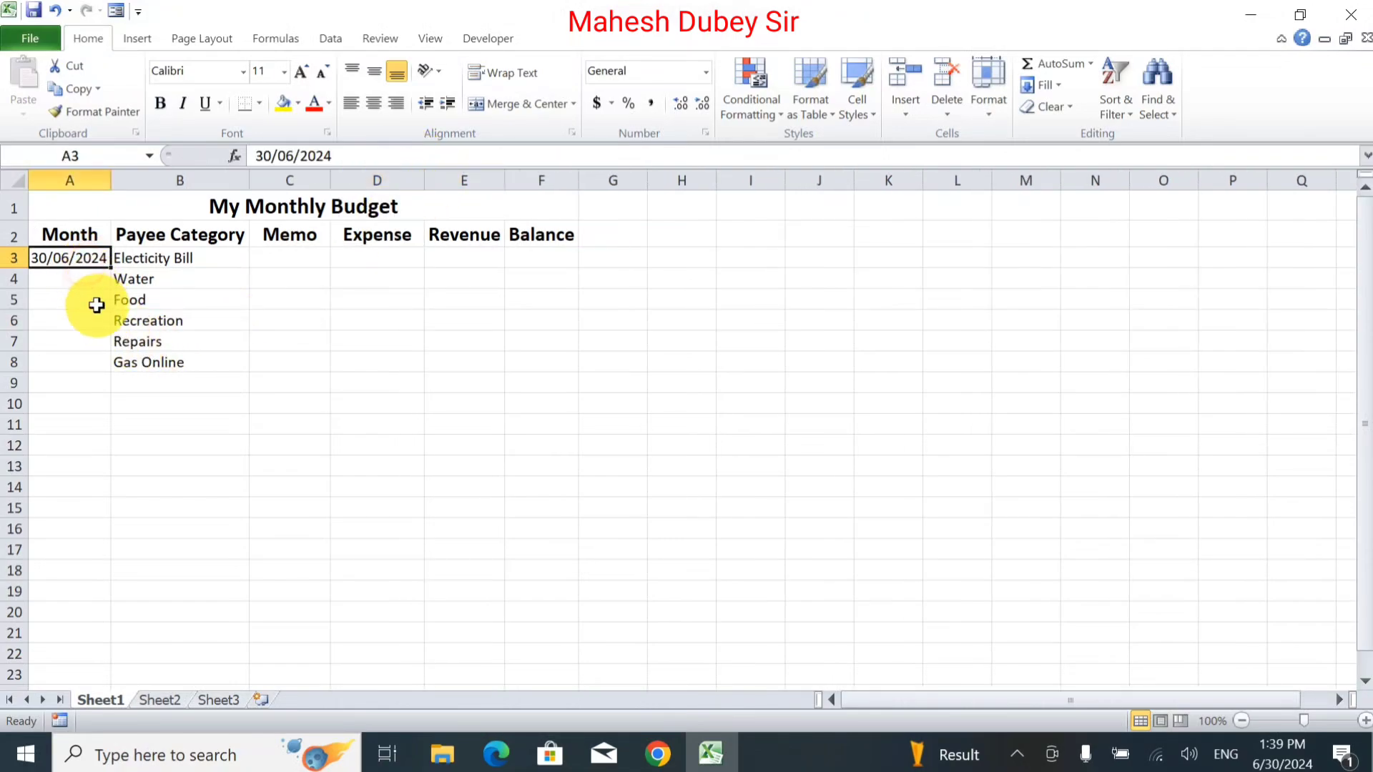
pyautogui.moveTo(109, 268); pyautogui.dragTo(114, 368)
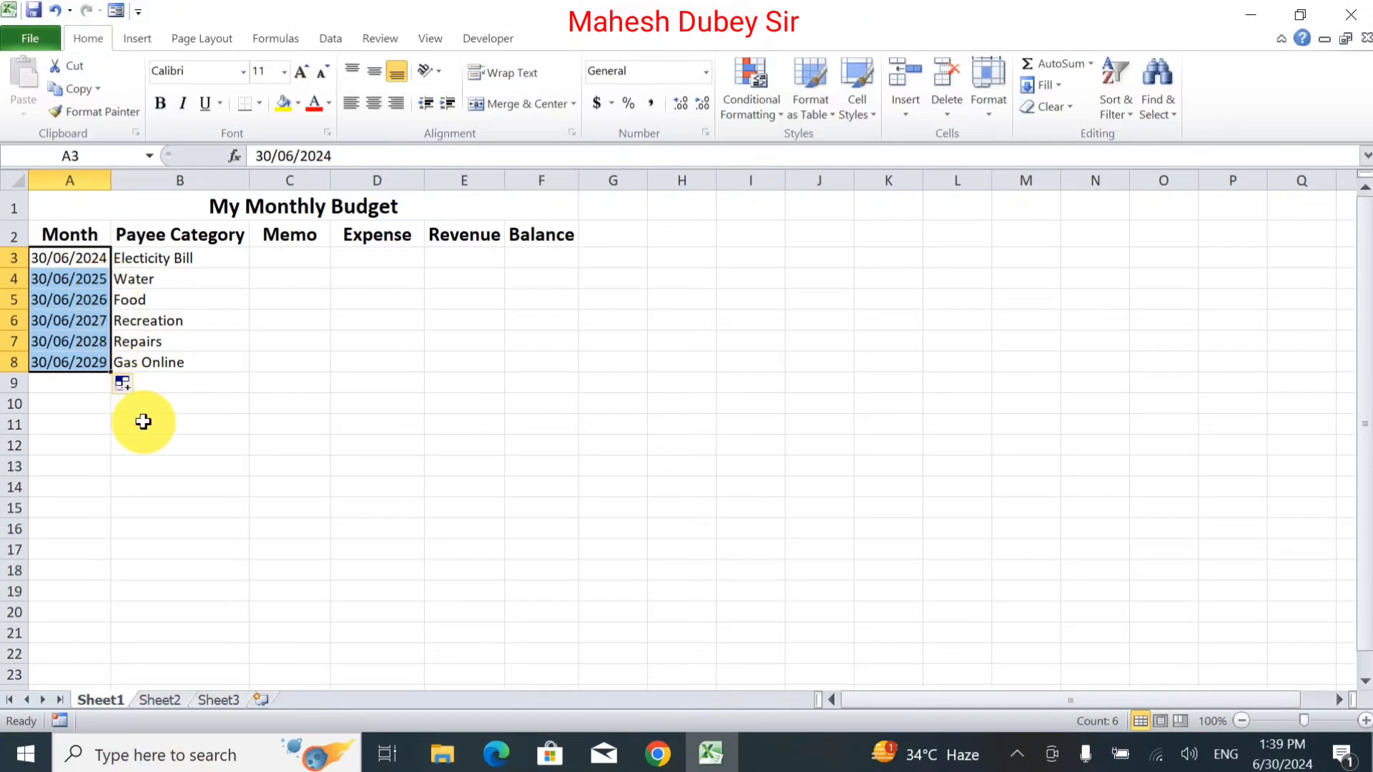
pyautogui.click(139, 384)
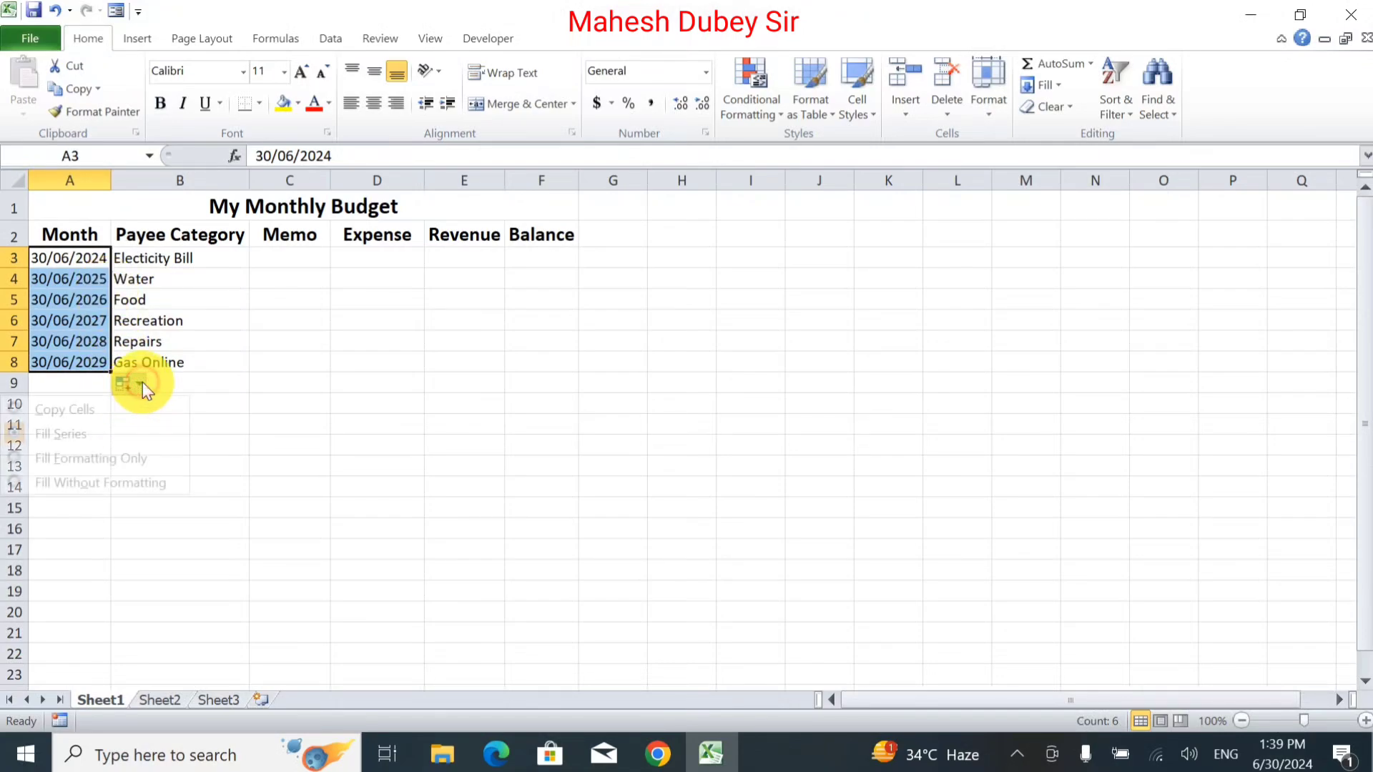
pyautogui.click(65, 409)
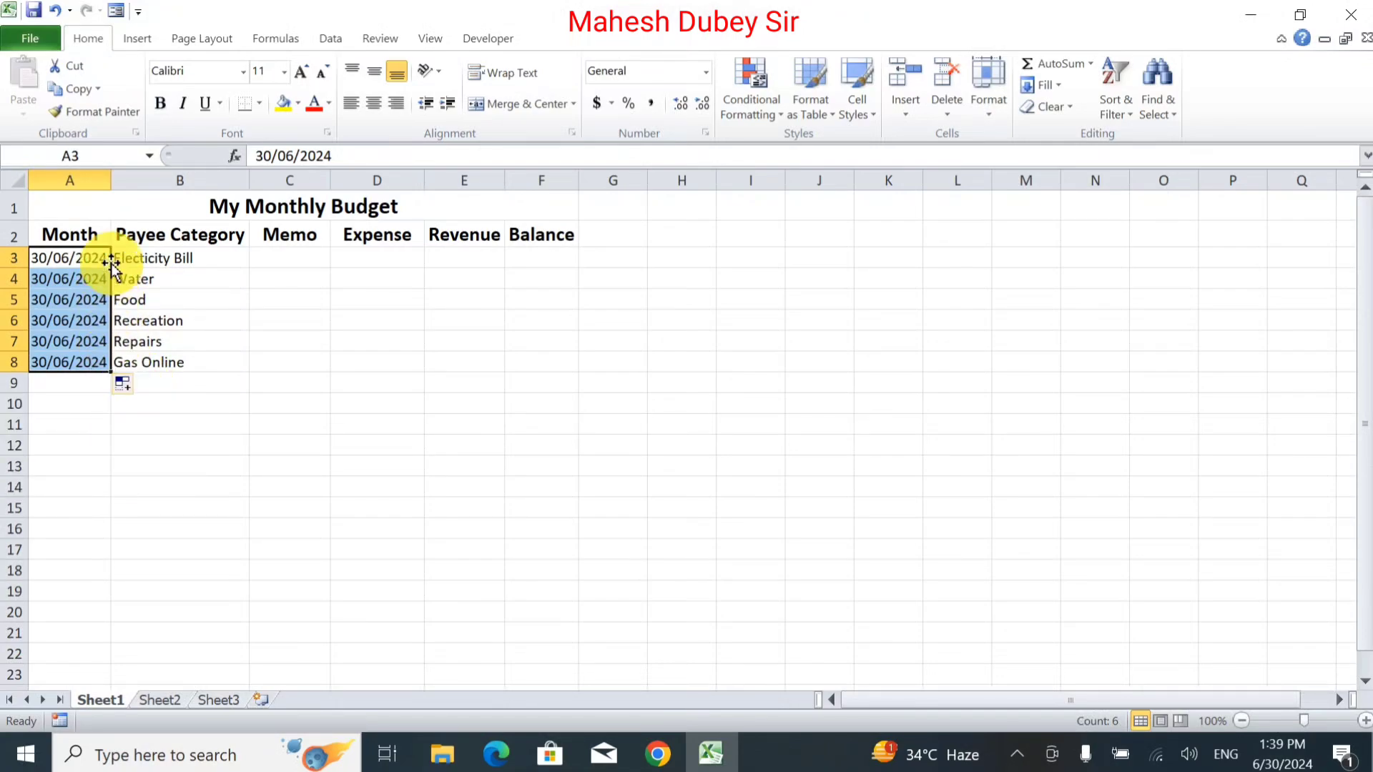
pyautogui.click(318, 256)
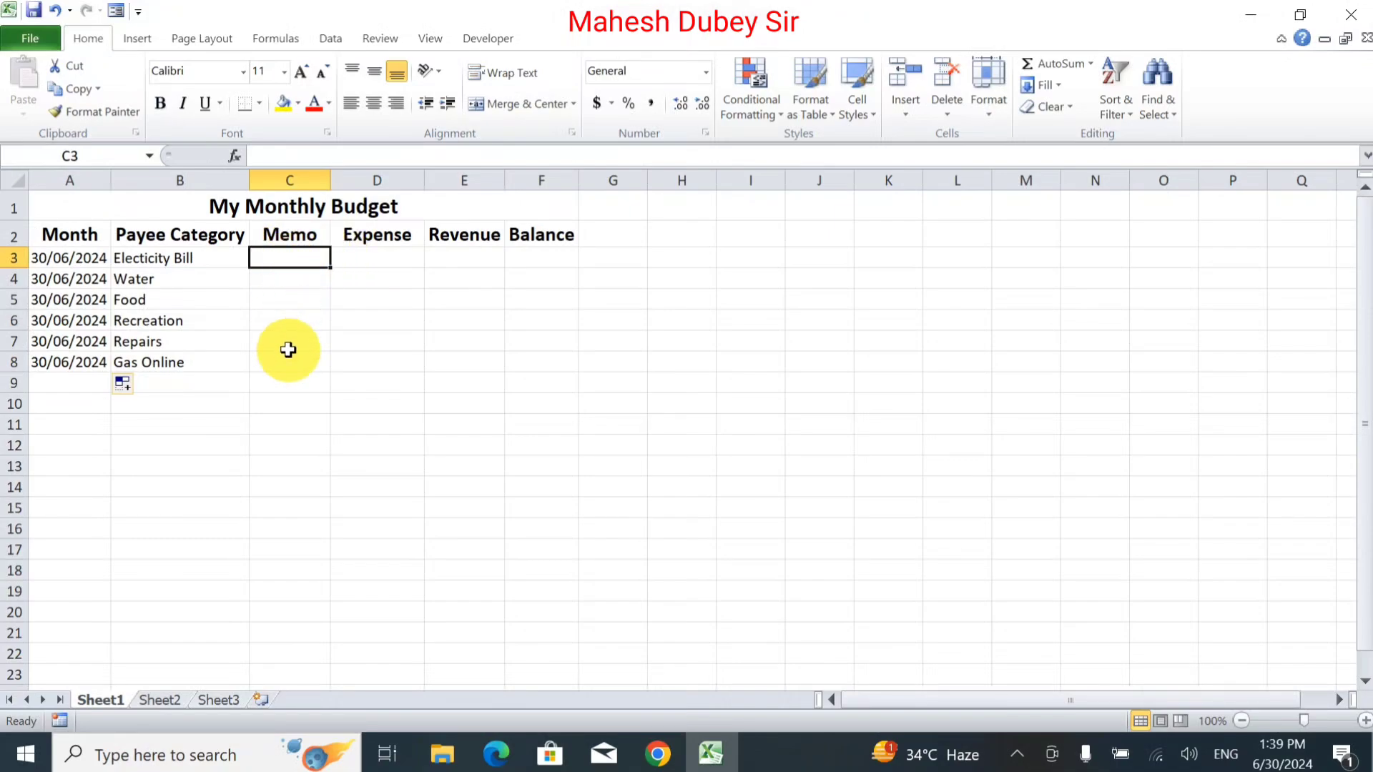
# Enter Revenue 15000 in E3 and Expense 500 in D3.
pyautogui.click(358, 259)
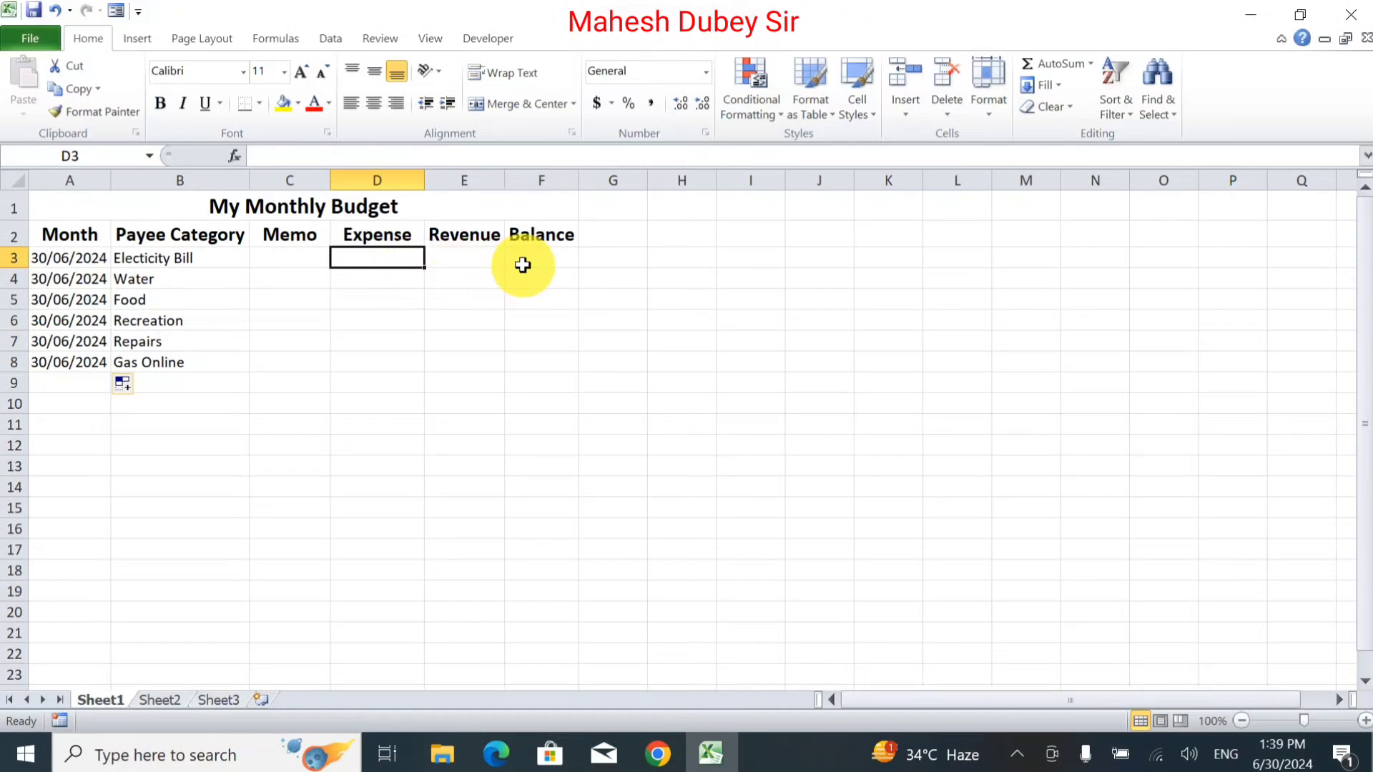
pyautogui.click(463, 257)
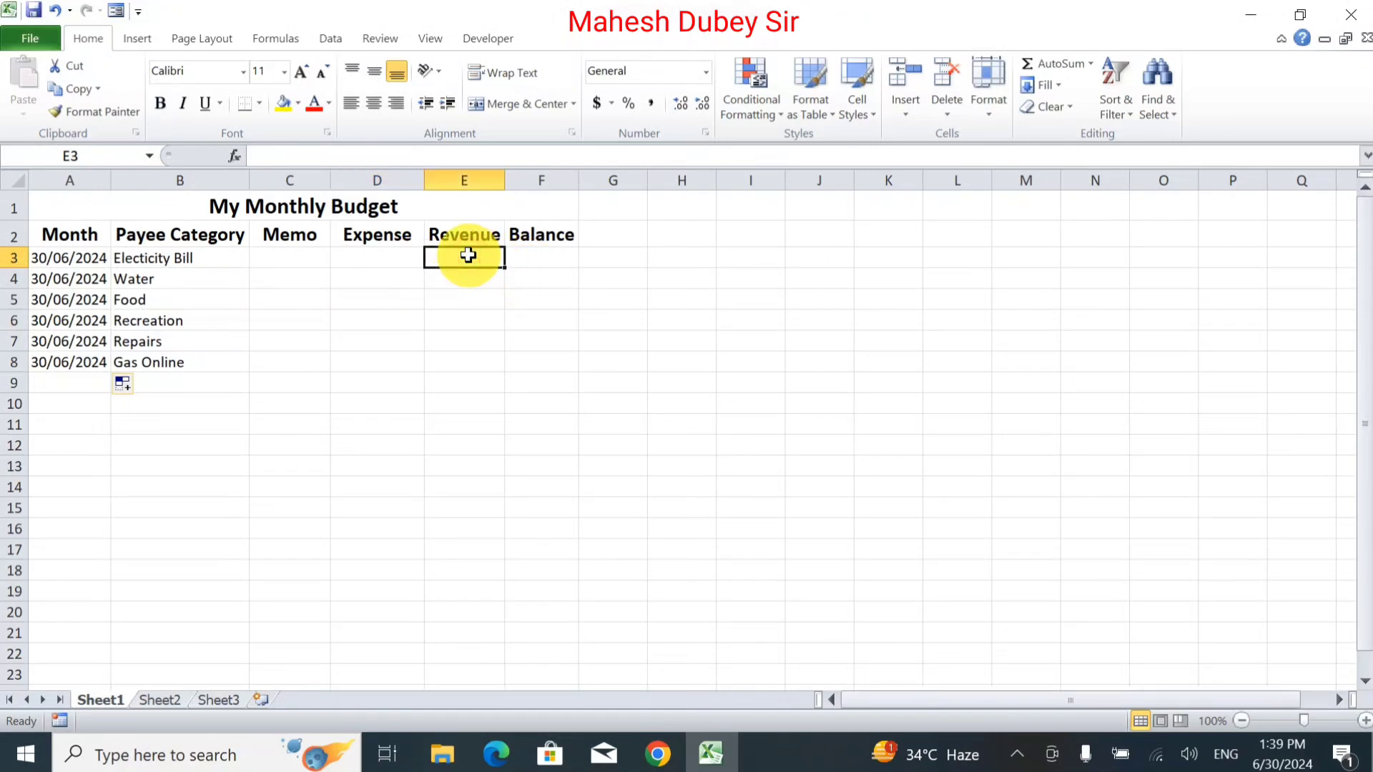
pyautogui.write('1500')
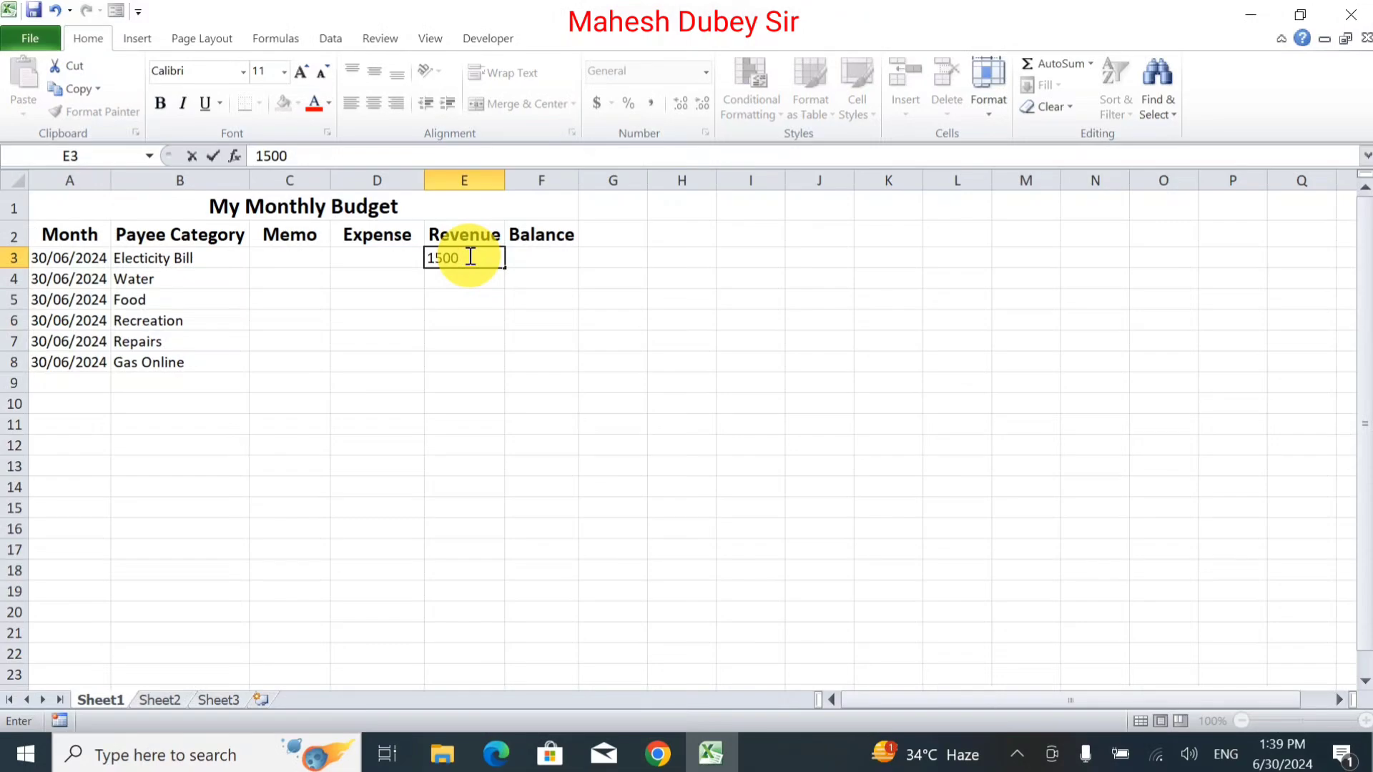
pyautogui.press('BackSpace')
pyautogui.press('BackSpace')
pyautogui.press('BackSpace')
pyautogui.press('BackSpace')
pyautogui.write('15000')
pyautogui.press('Return')
pyautogui.press('Left')
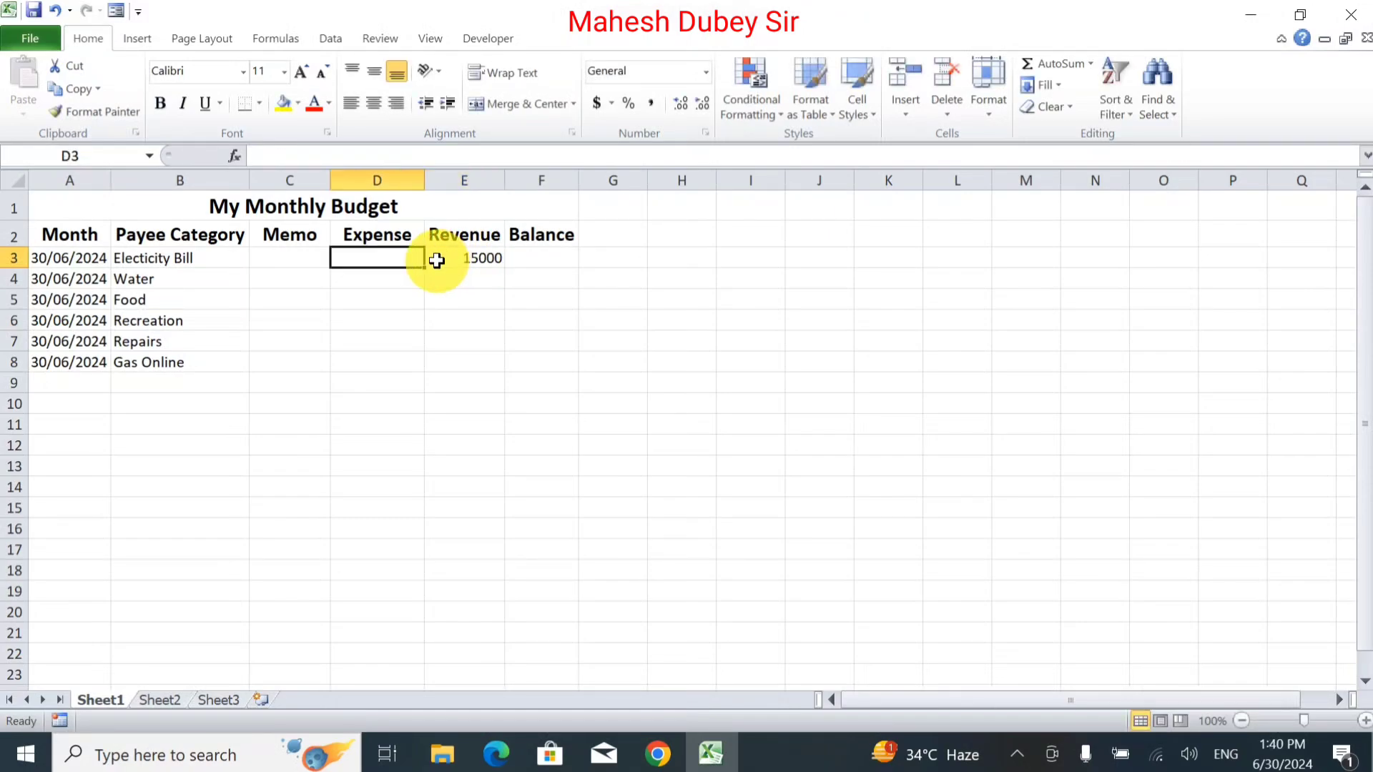
pyautogui.write('500')
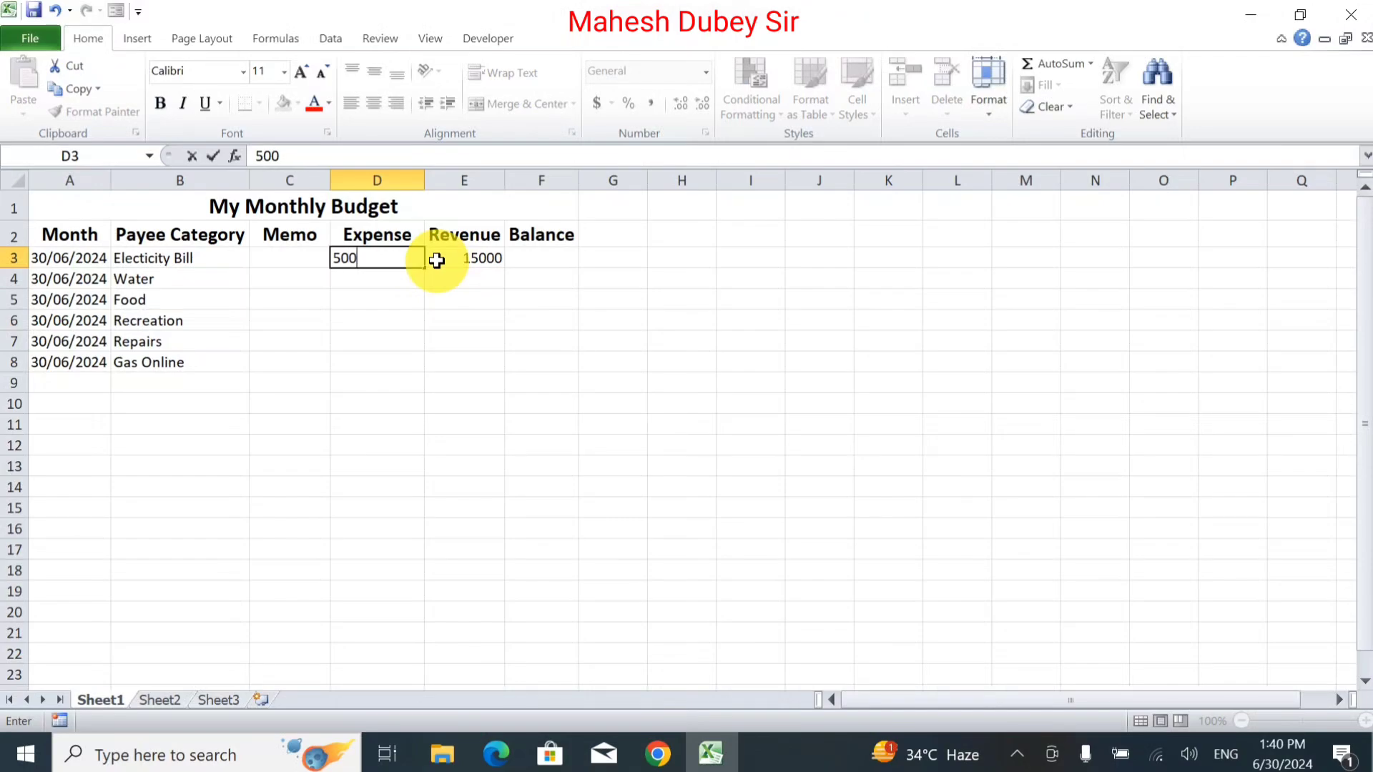
pyautogui.press('Right')
pyautogui.press('Right')
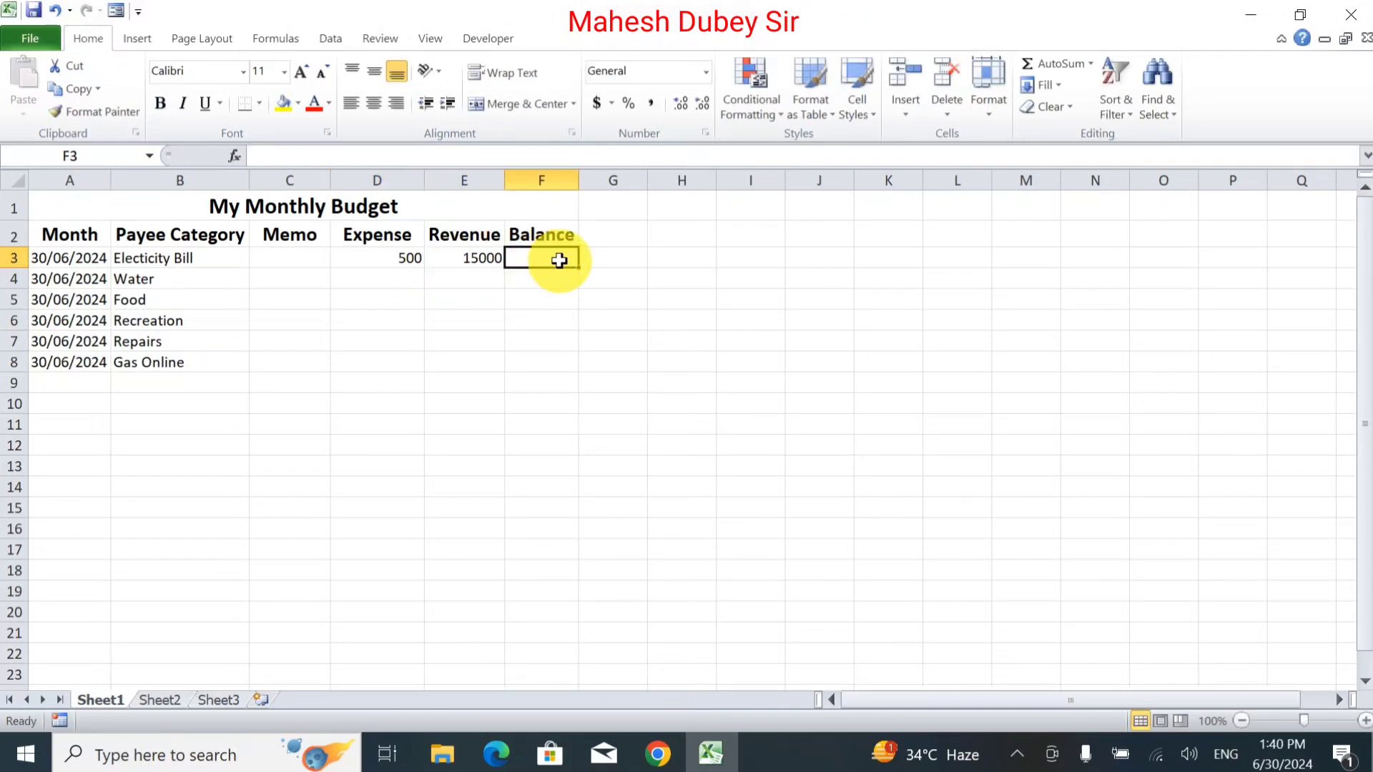
# Enter the Balance formula =E3-D3 in F3, giving 14500.
pyautogui.write('=')
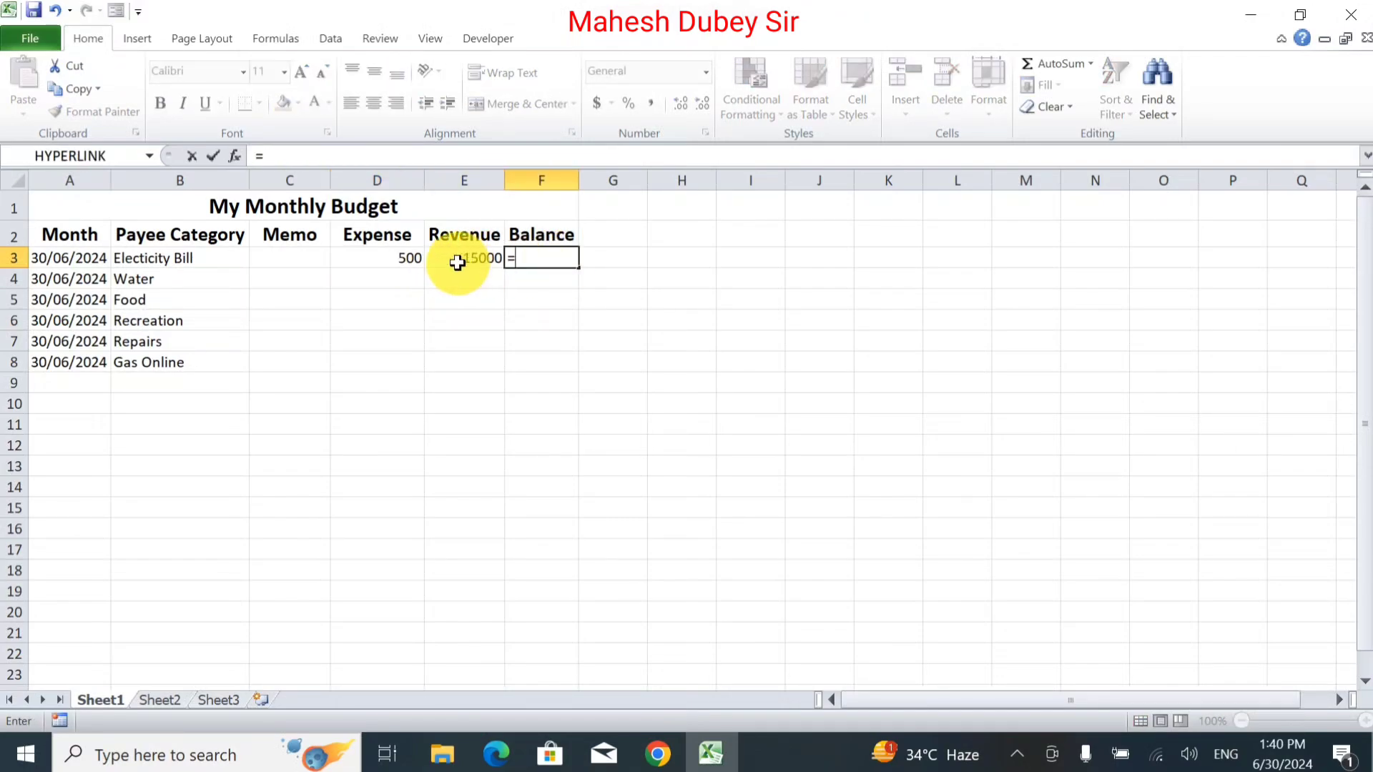
pyautogui.click(456, 262)
pyautogui.write('-')
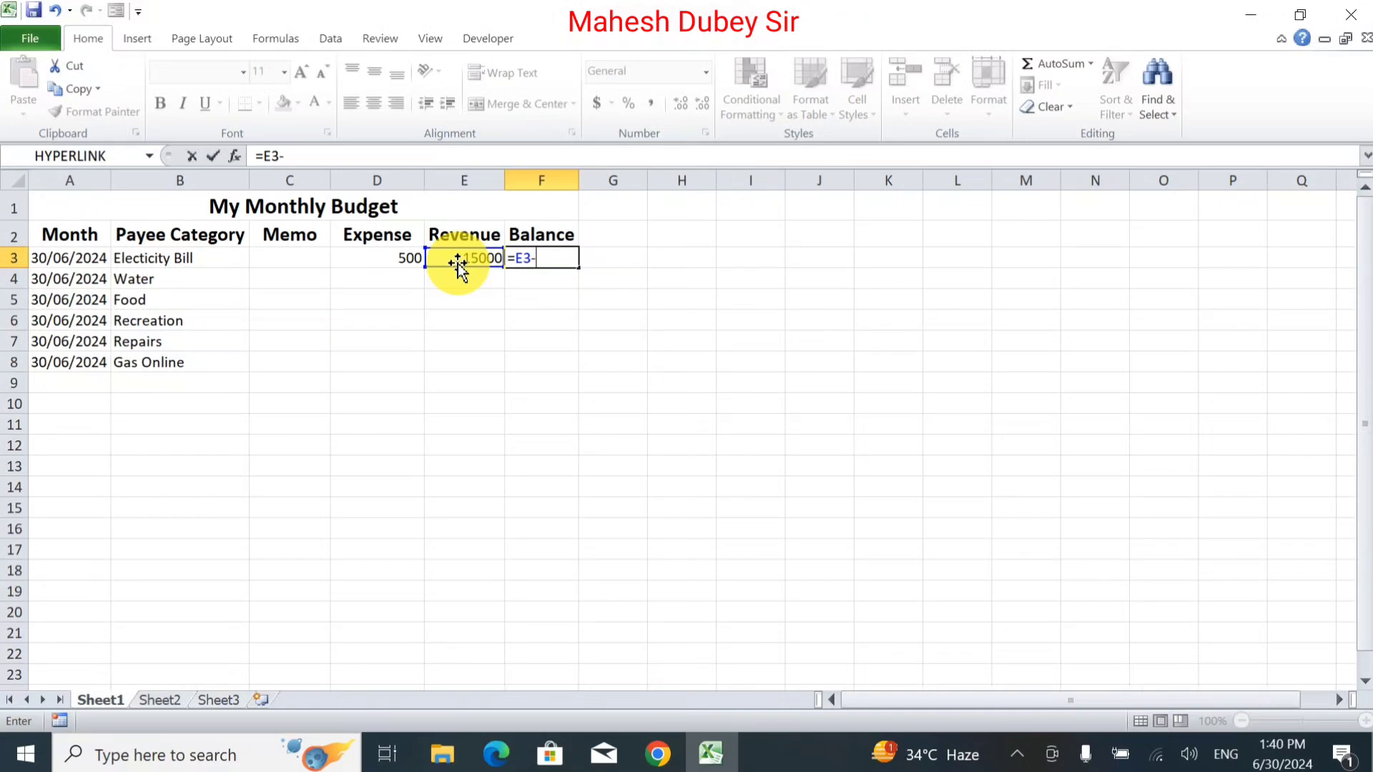
pyautogui.click(408, 263)
pyautogui.press('Return')
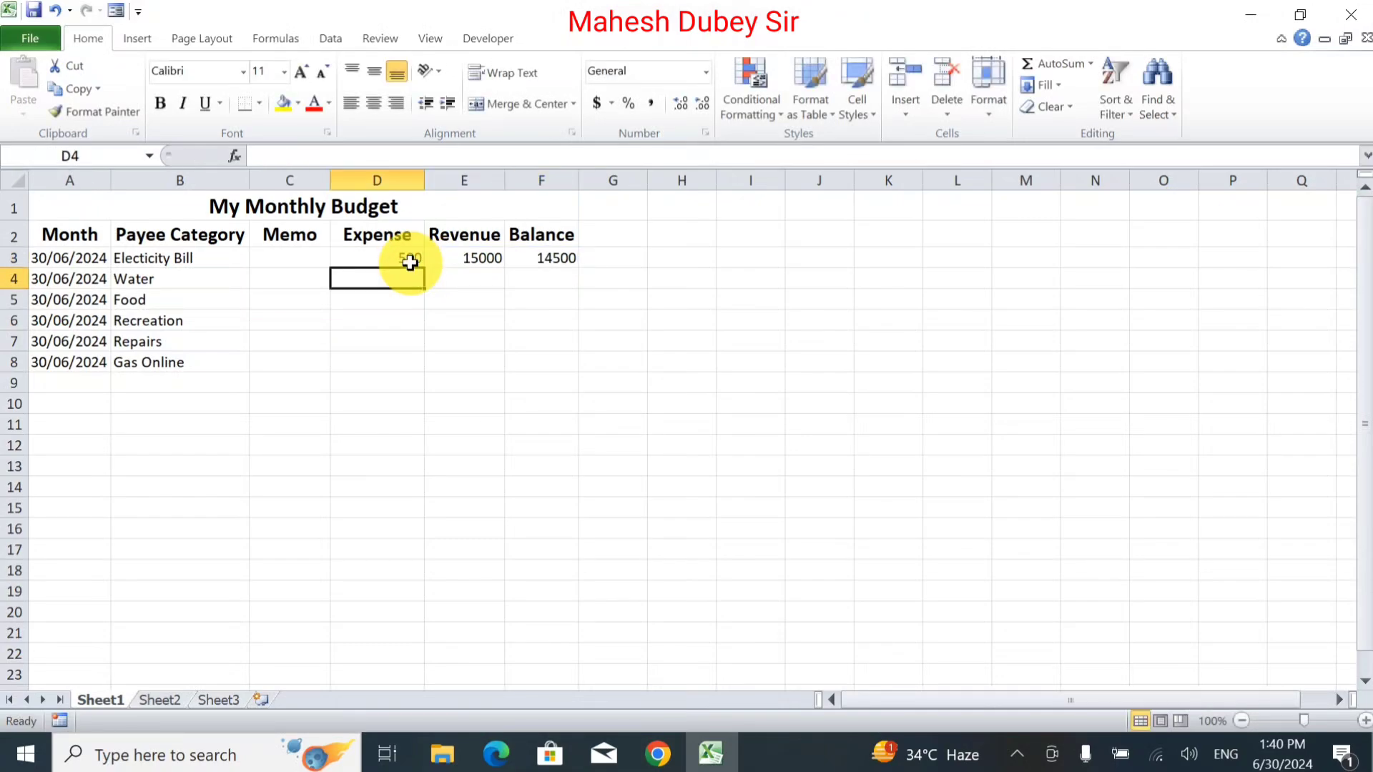
# Verify the F3 formula and begin a new formula in E4.
pyautogui.click(487, 278)
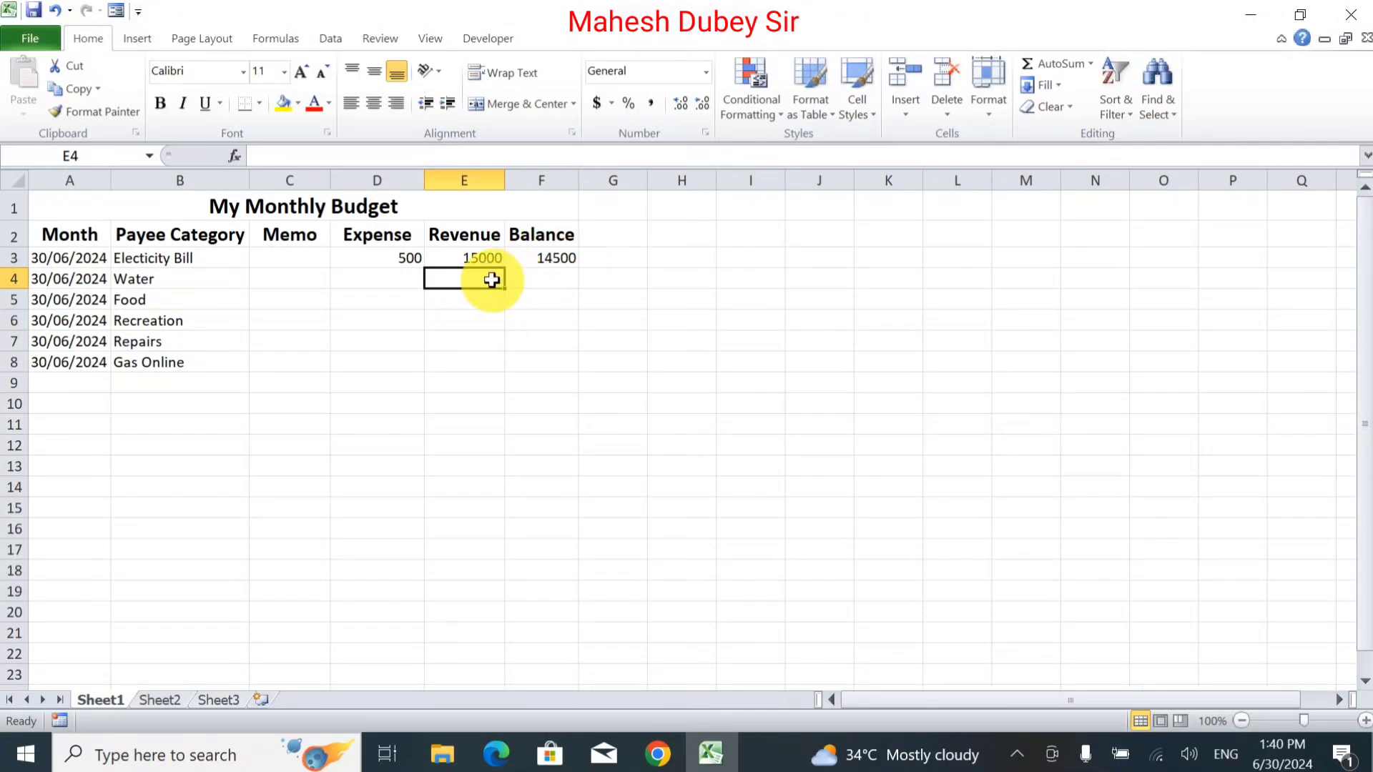
pyautogui.click(549, 251)
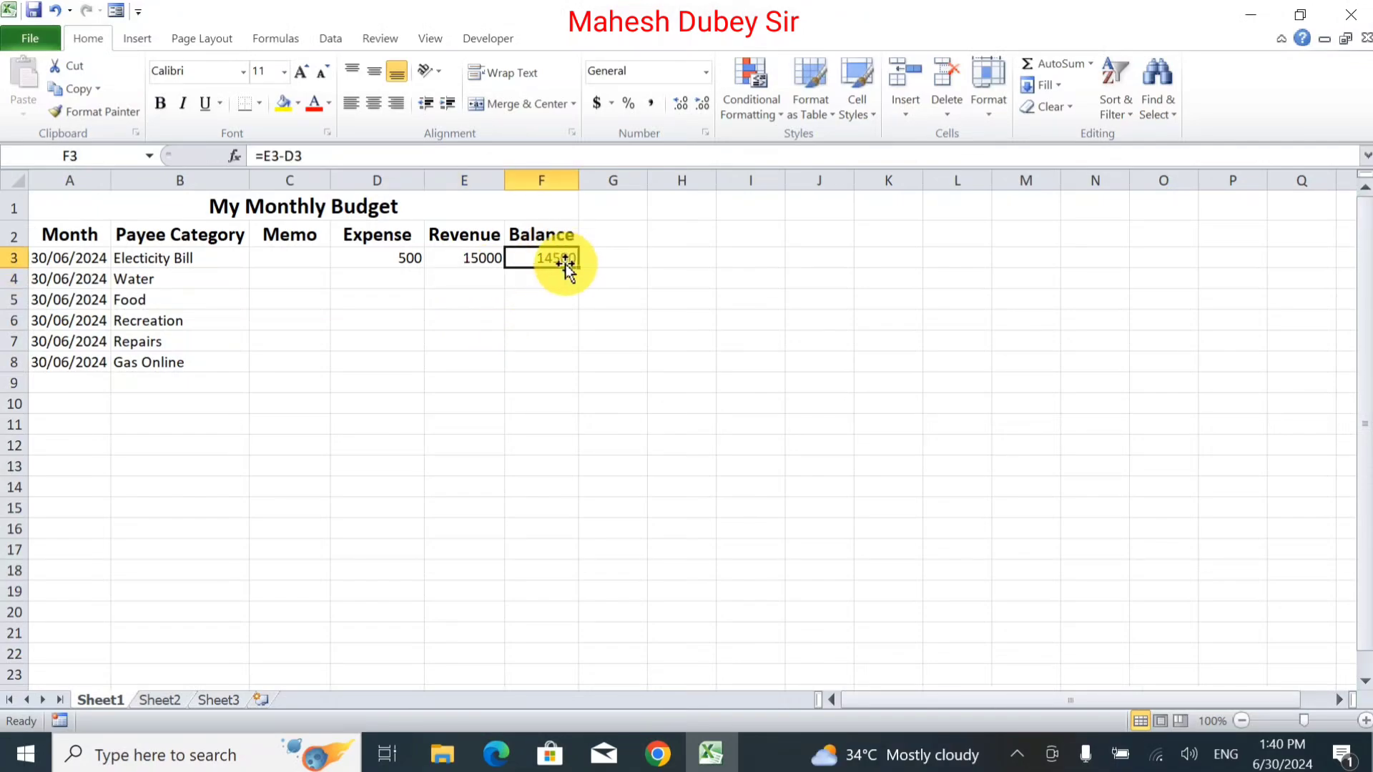
pyautogui.click(480, 277)
pyautogui.write('=')
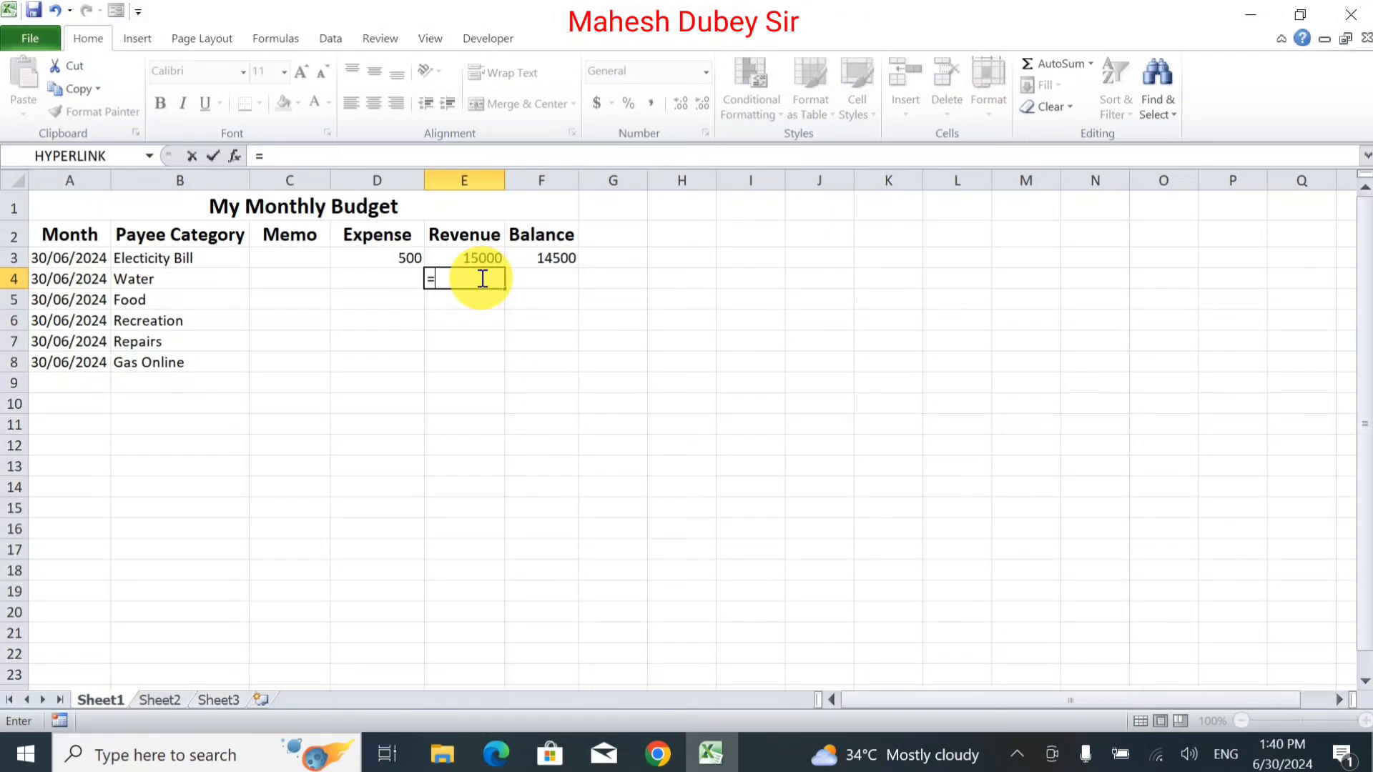
# Set E4 to =F3 and copy the F3 balance formula down to row 8.
pyautogui.click(563, 258)
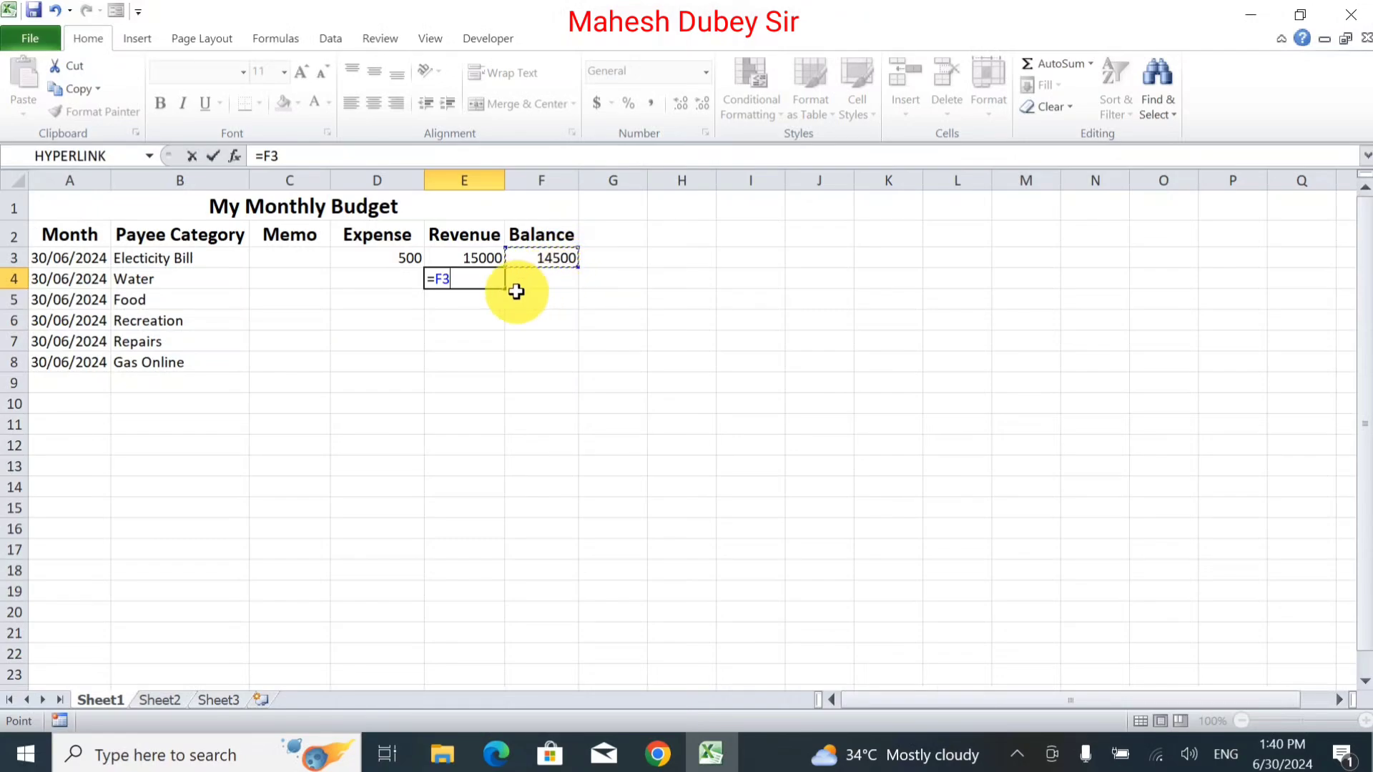
pyautogui.press('Return')
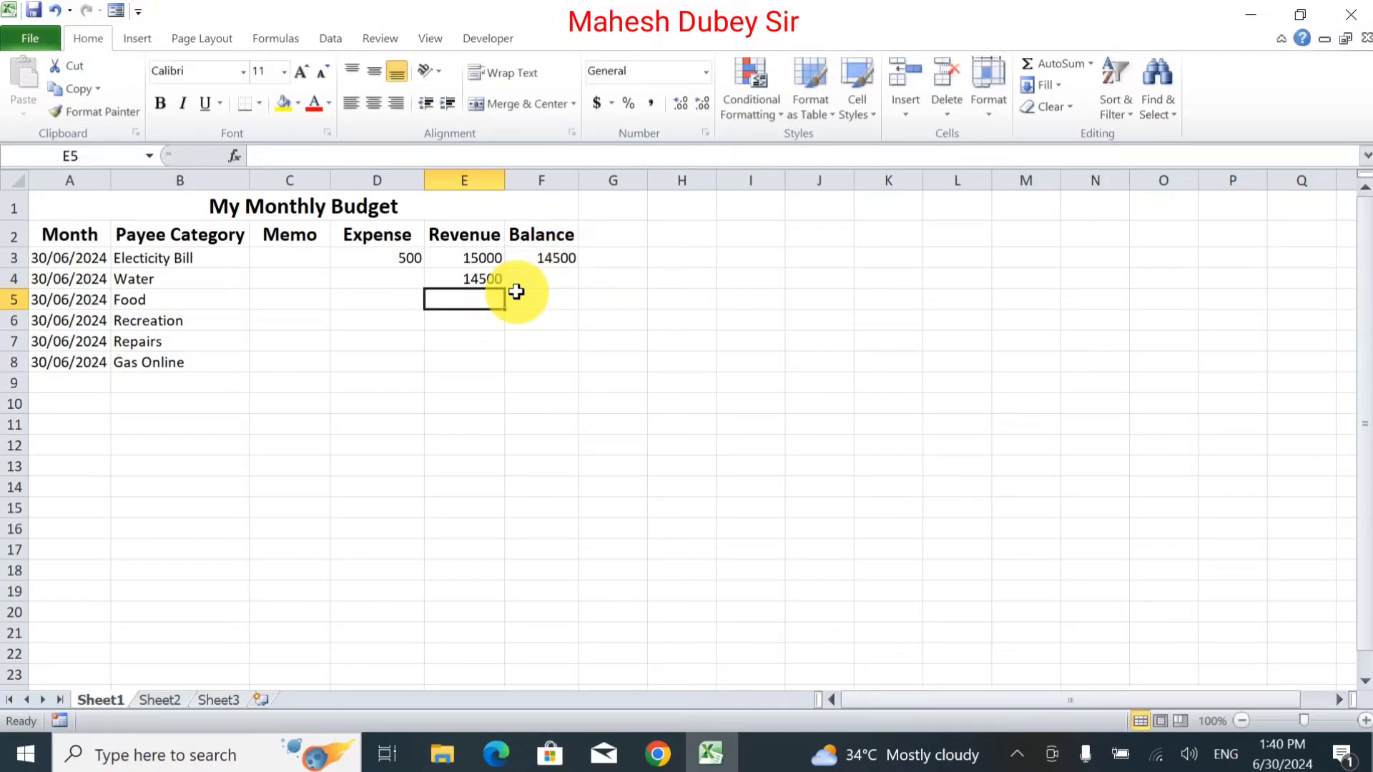
pyautogui.click(545, 259)
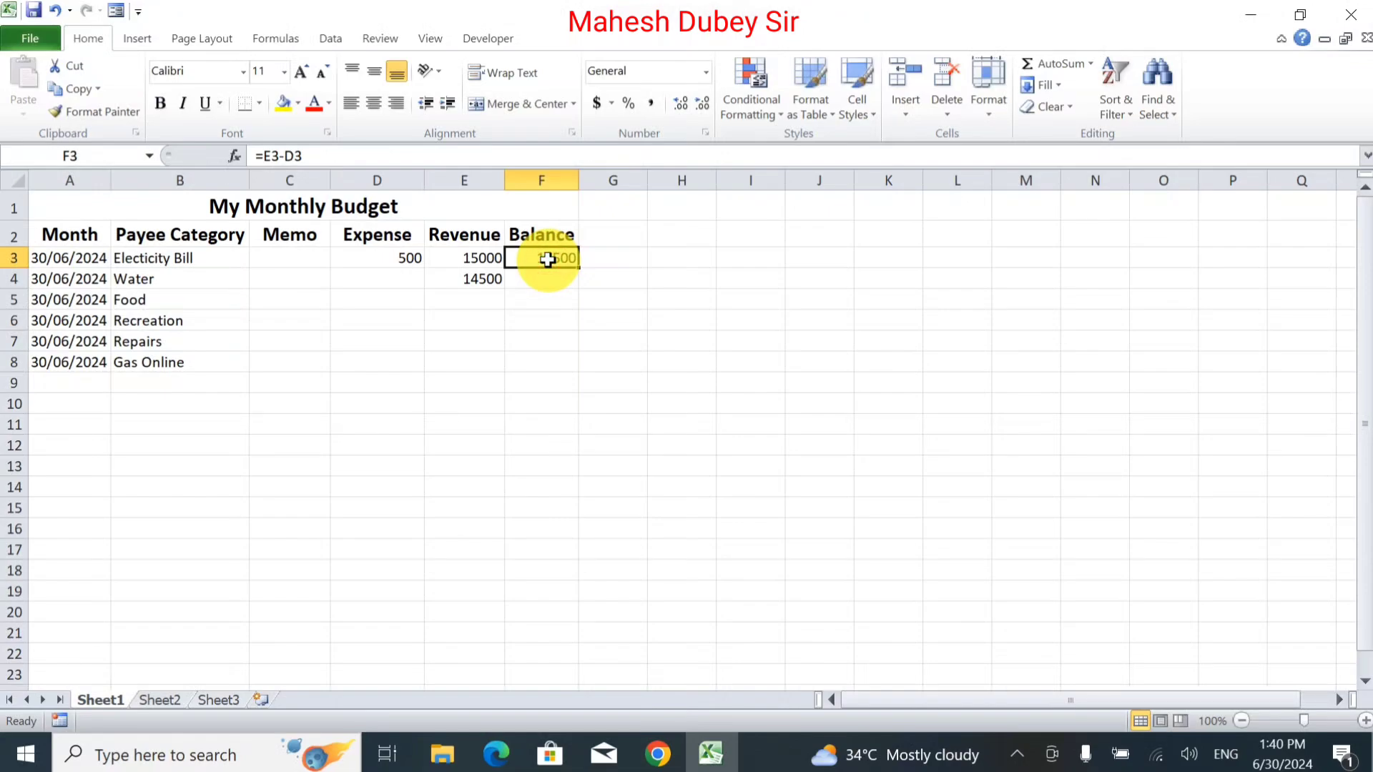
pyautogui.moveTo(577, 267)
pyautogui.mouseDown()
pyautogui.moveTo(576, 474)
pyautogui.moveTo(570, 371)
pyautogui.mouseUp()
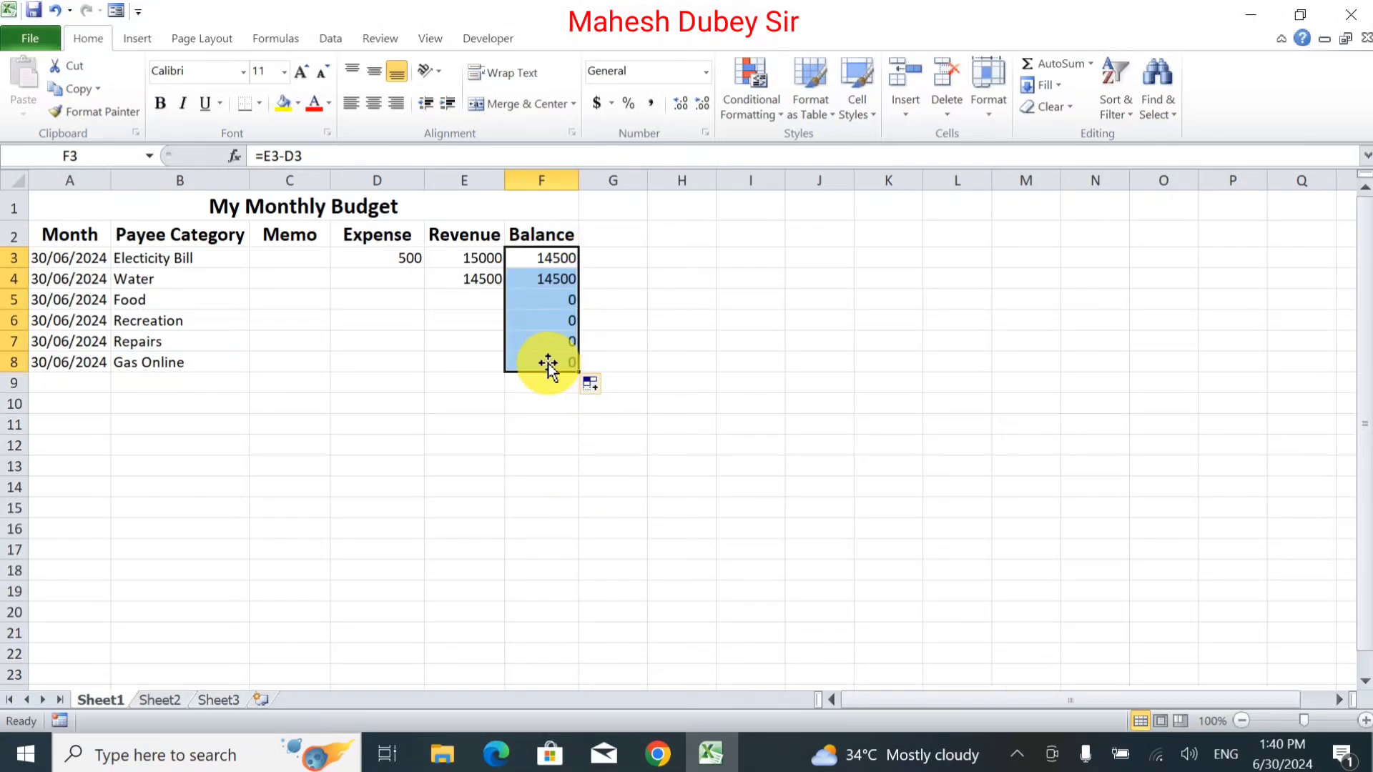
# Enter 100 as the Water expense in D4.
pyautogui.click(389, 279)
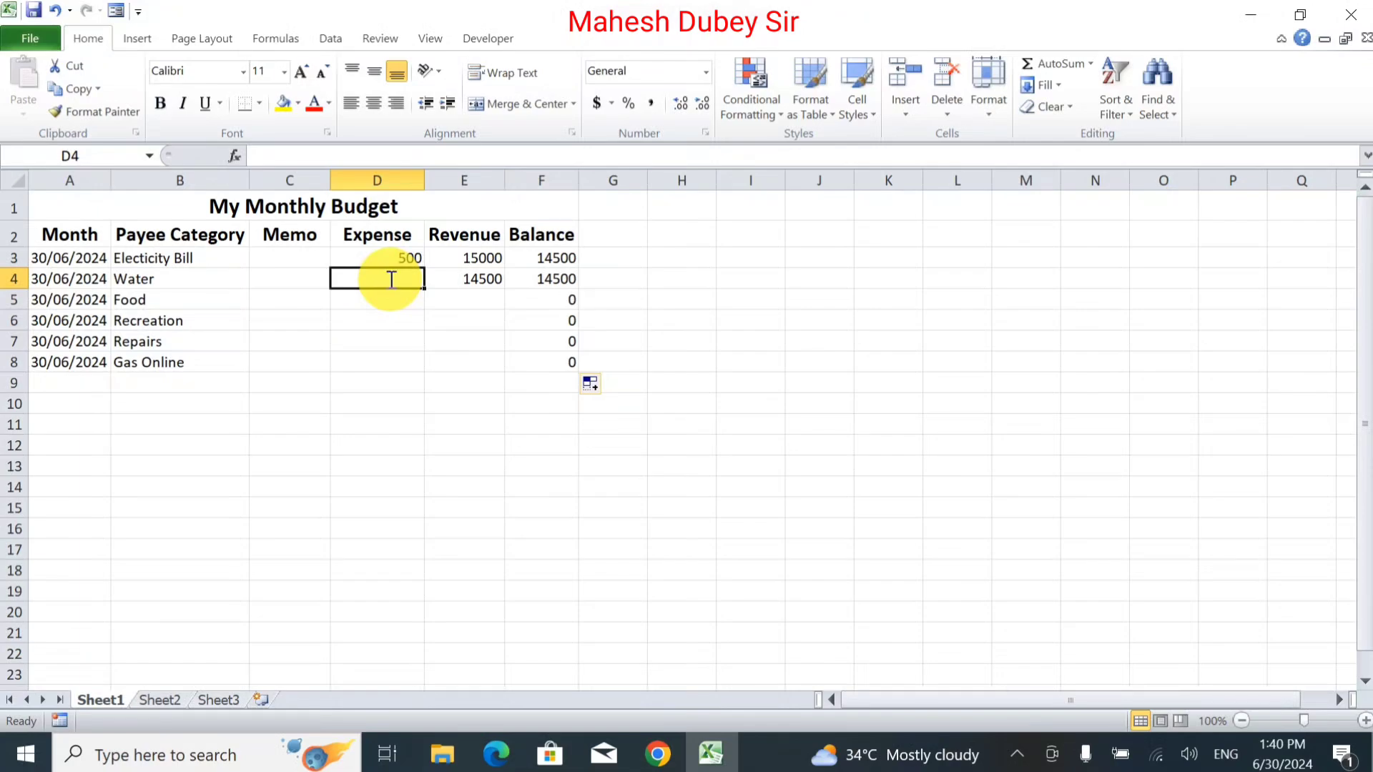
pyautogui.write('100')
pyautogui.press('Return')
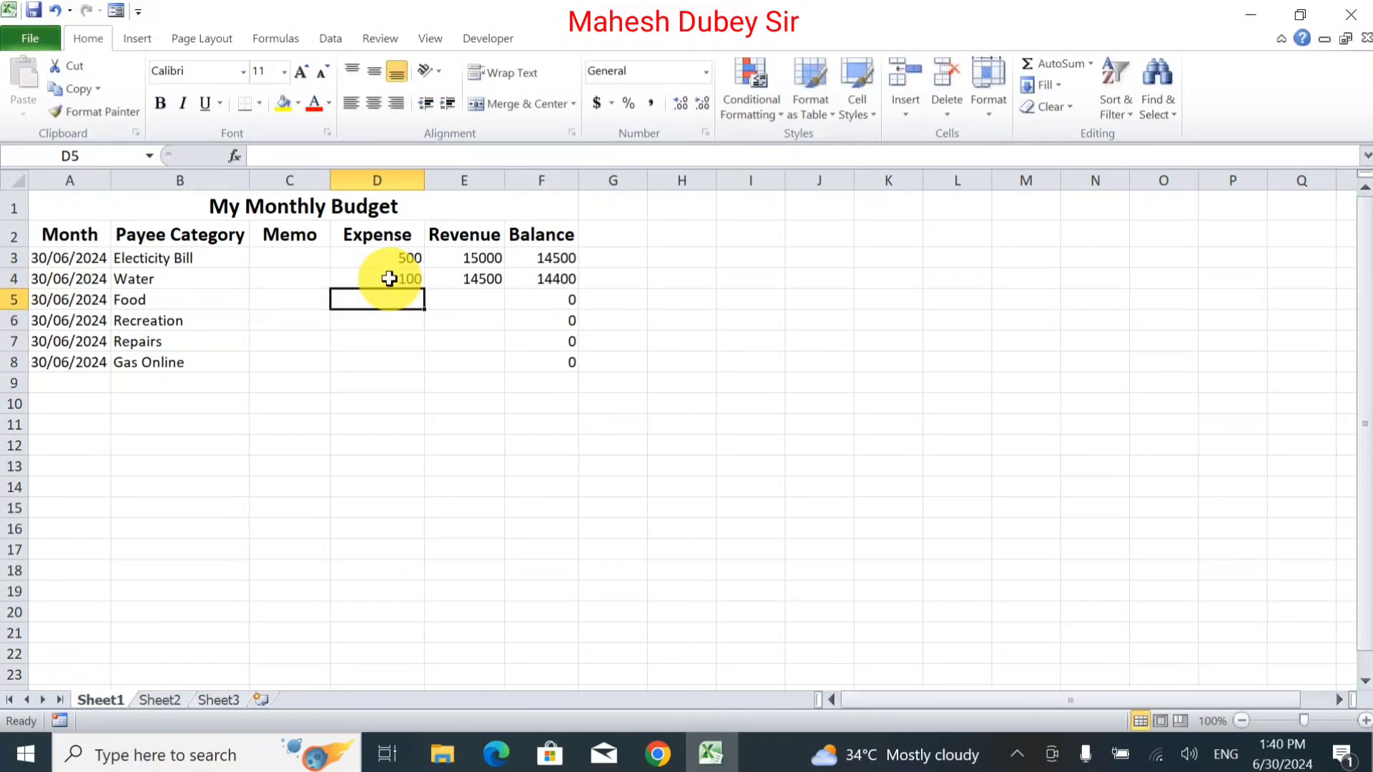
# Copy E4's carried-over revenue formula down through row 8 and check it.
pyautogui.click(490, 294)
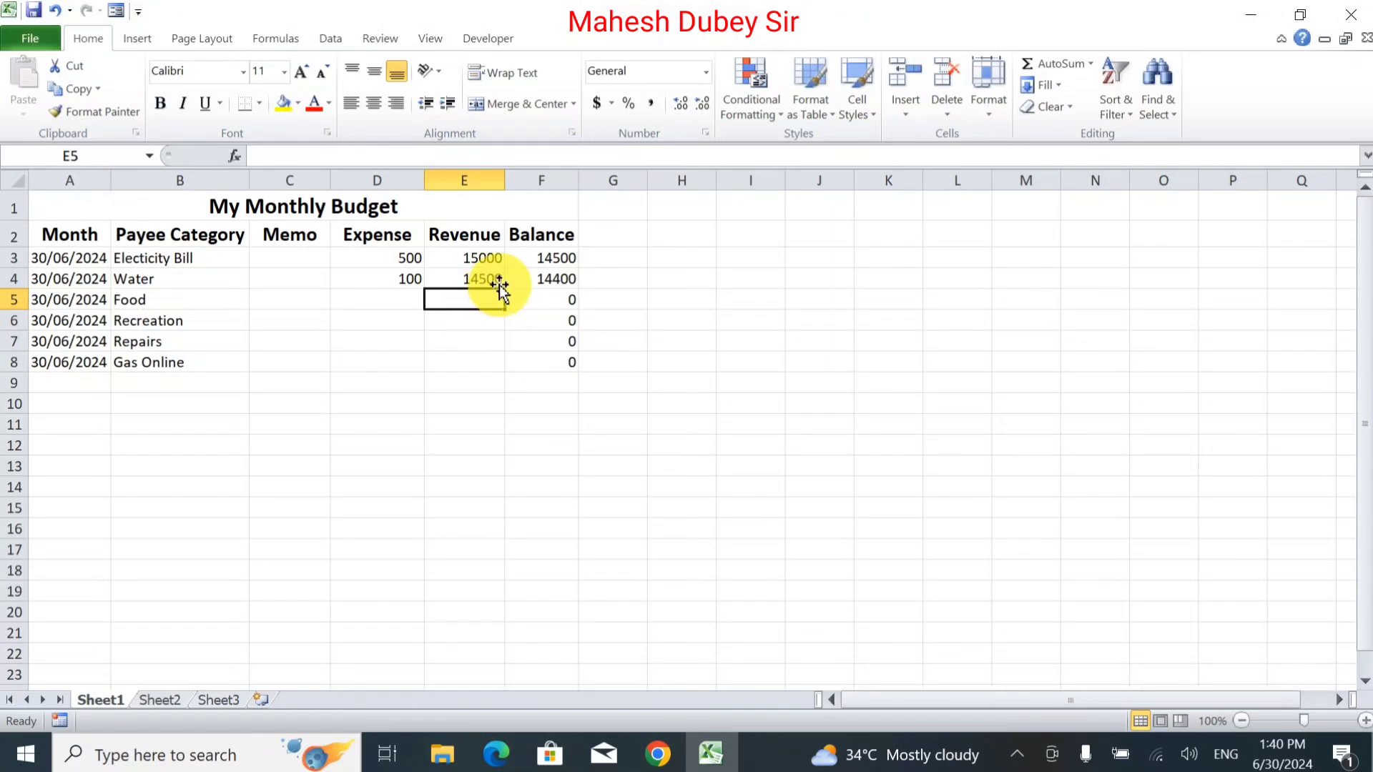
pyautogui.click(492, 281)
pyautogui.moveTo(504, 291); pyautogui.dragTo(504, 375)
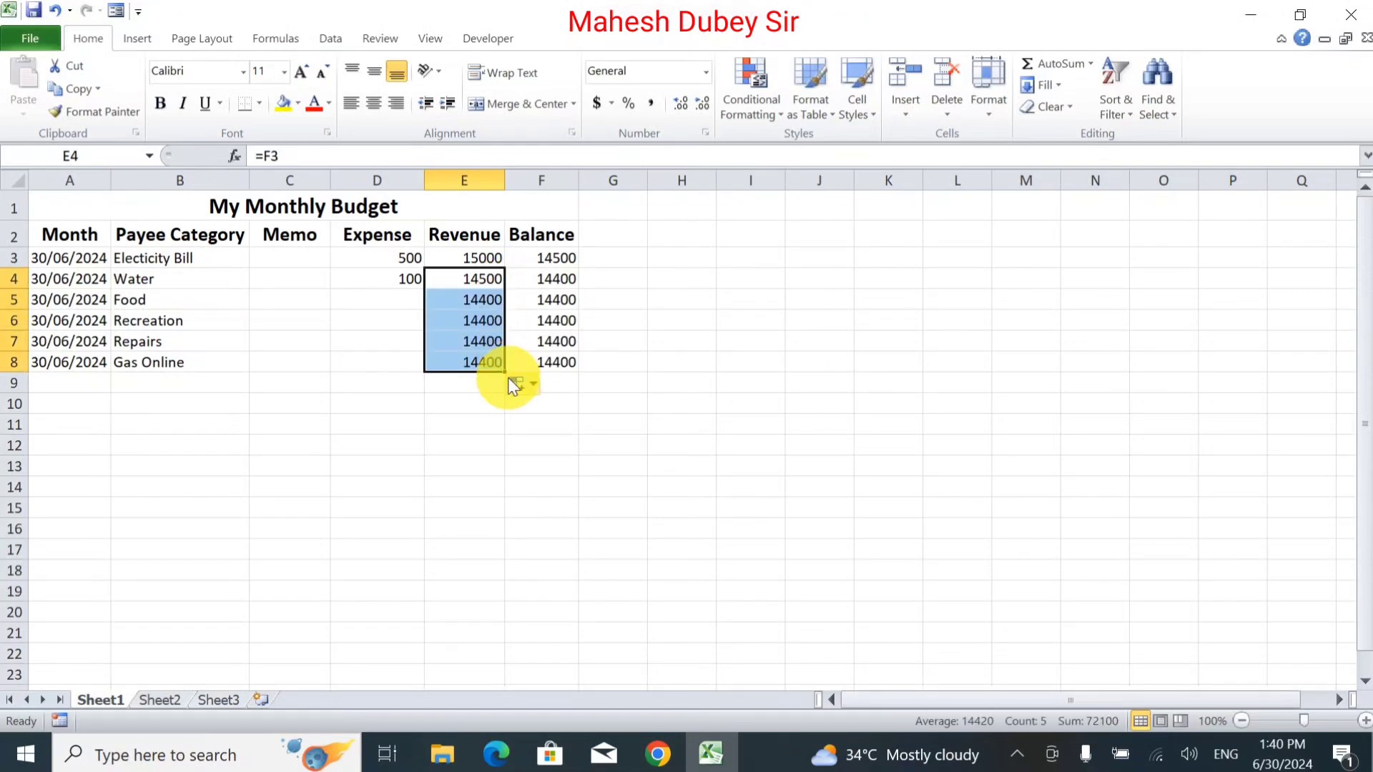
pyautogui.click(492, 282)
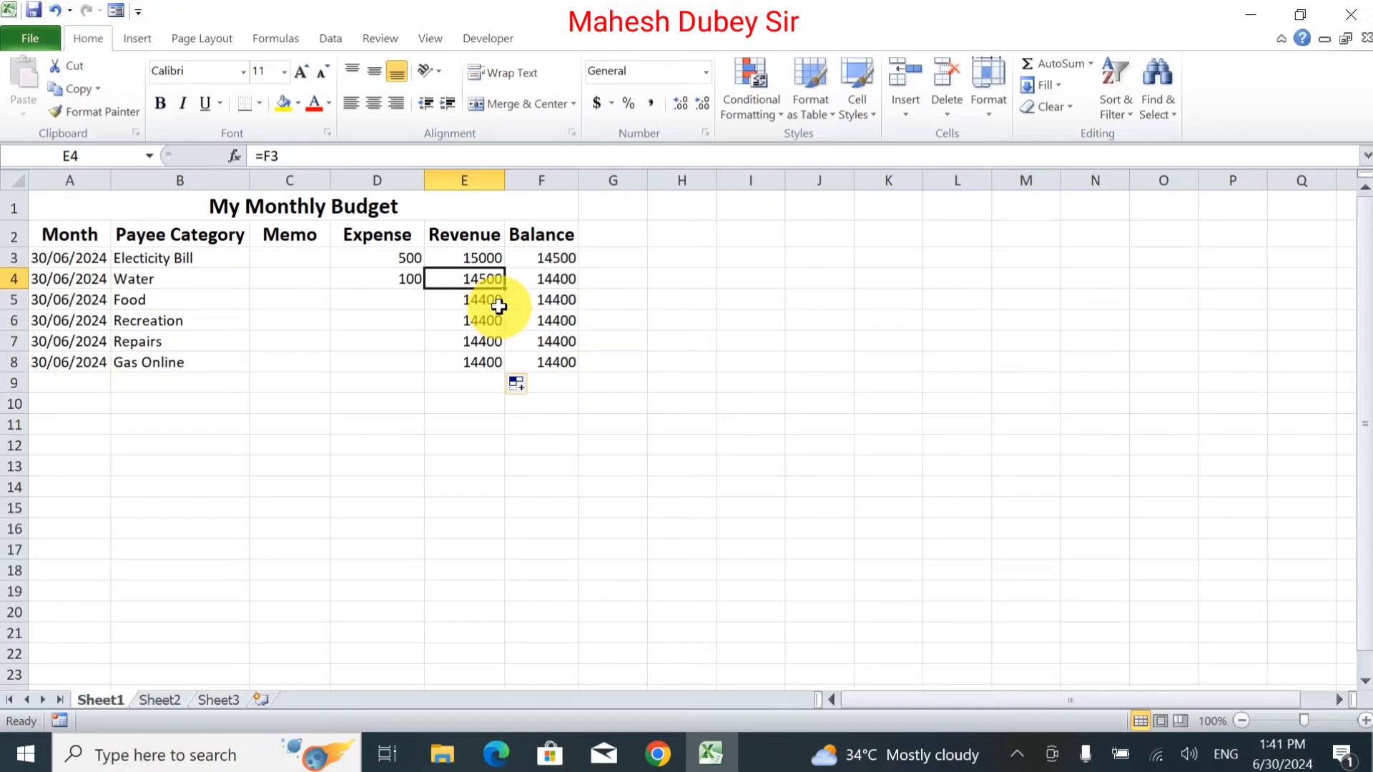
pyautogui.click(494, 300)
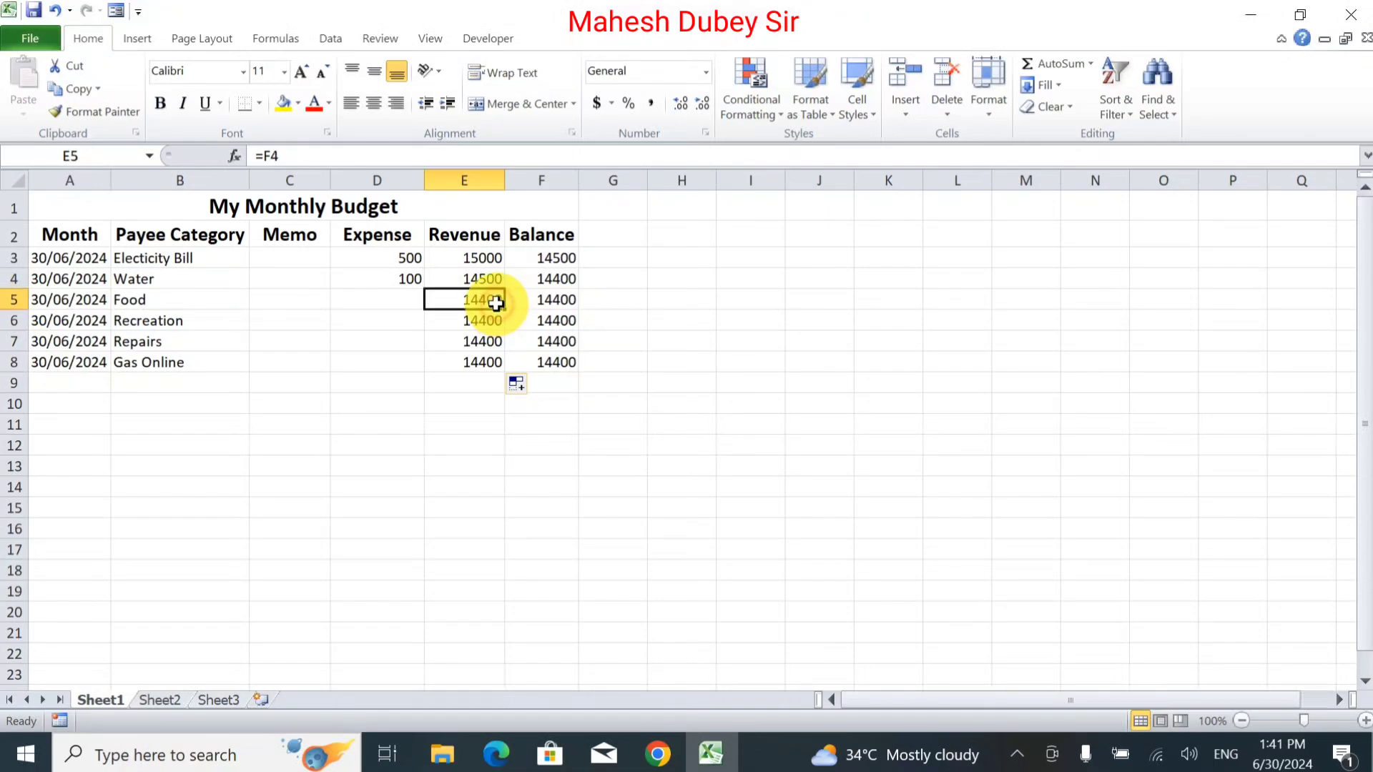
pyautogui.click(401, 301)
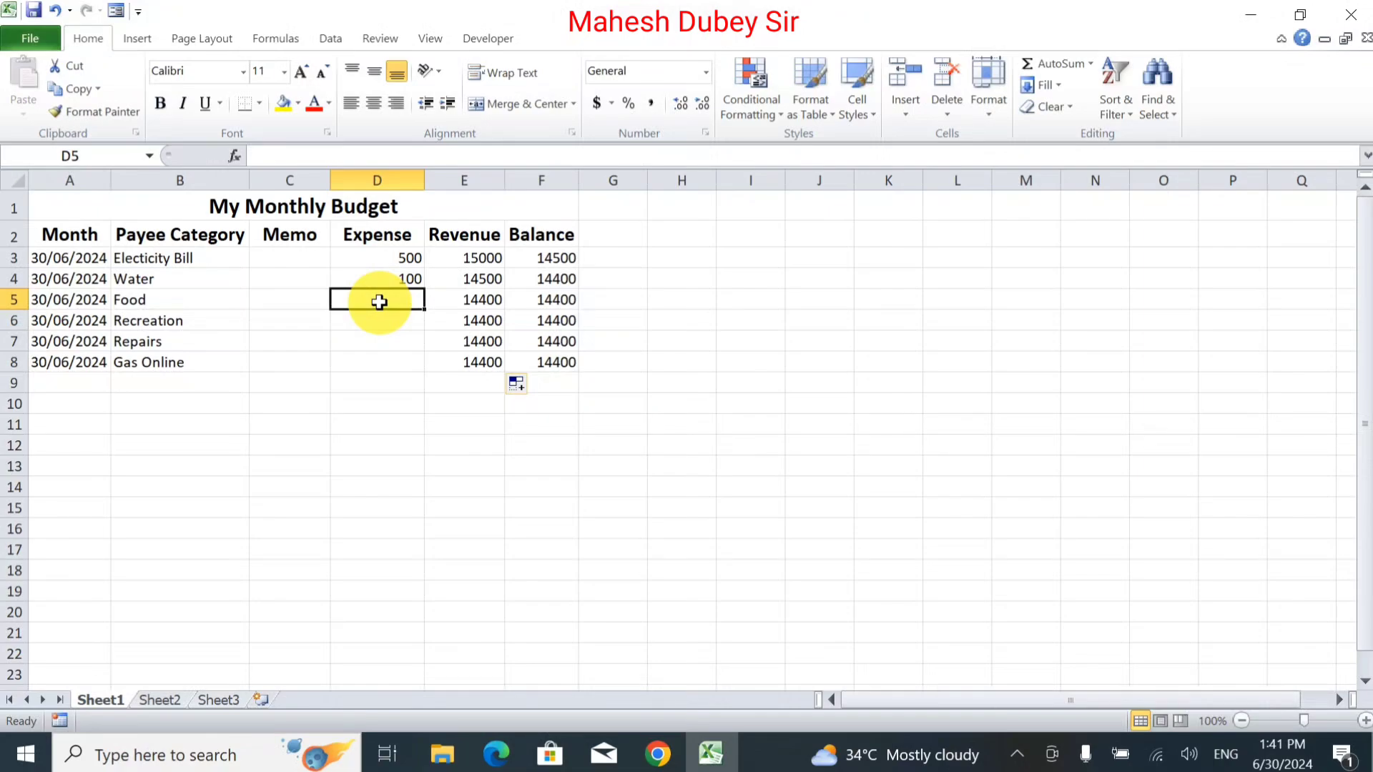
# Enter 2000, 250 and 300 into D5, D6 and D7 for Food, Recreation and Repairs.
pyautogui.write('2000')
pyautogui.press('Return')
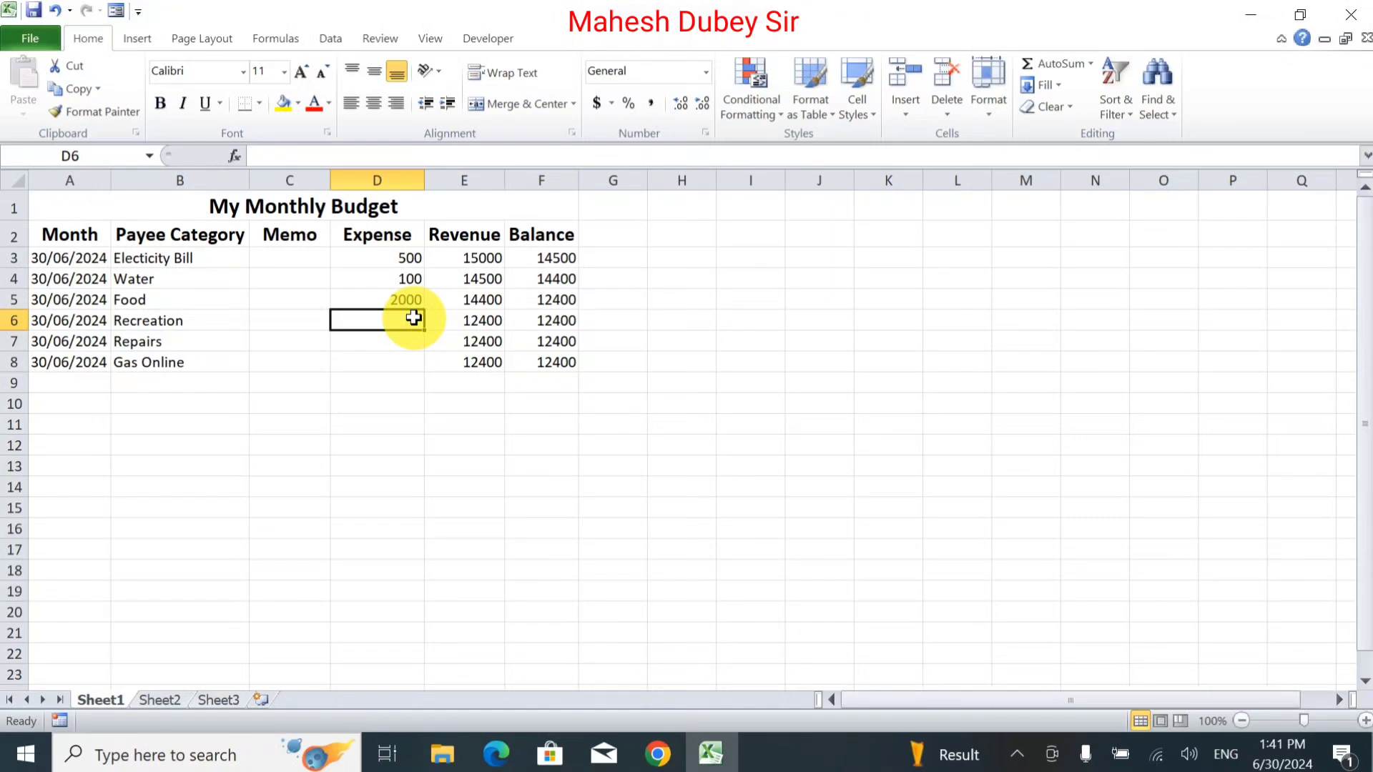
pyautogui.write('250')
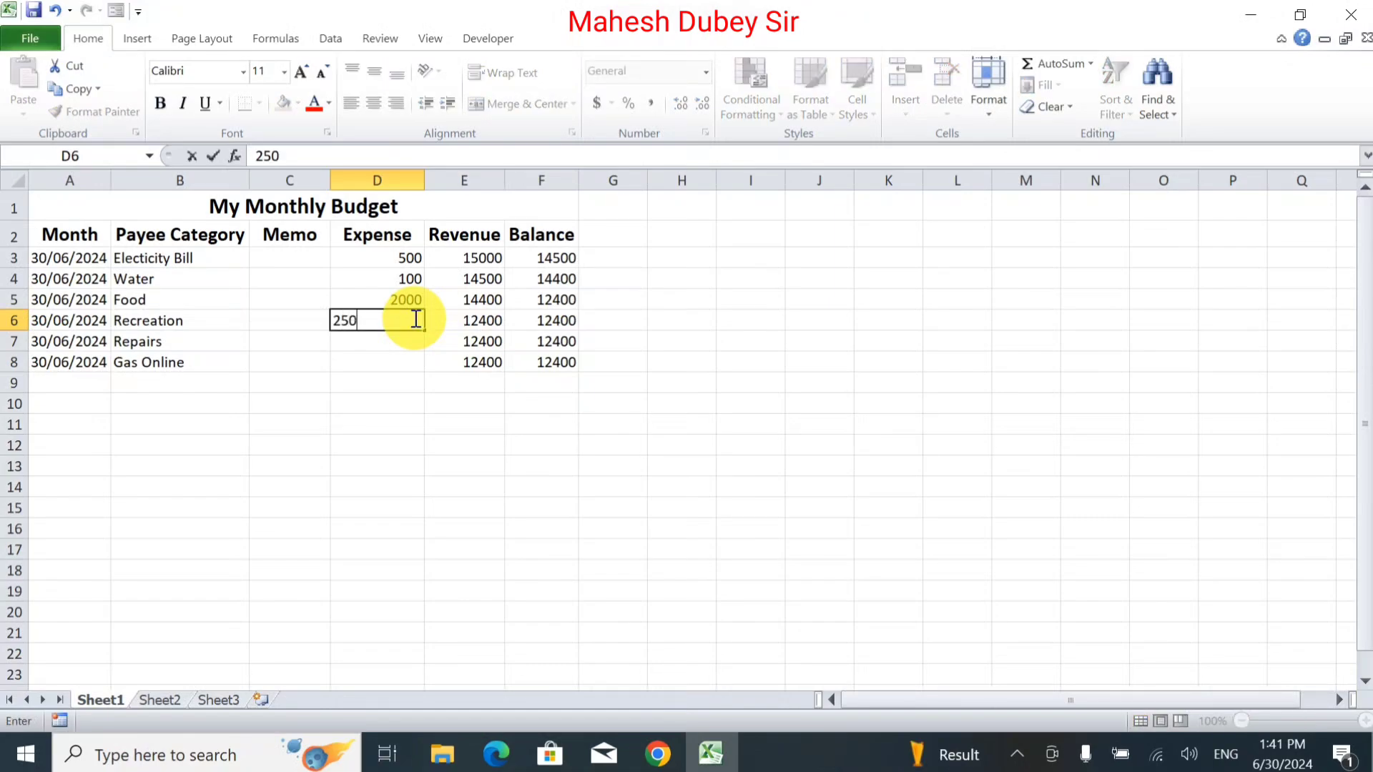
pyautogui.press('Return')
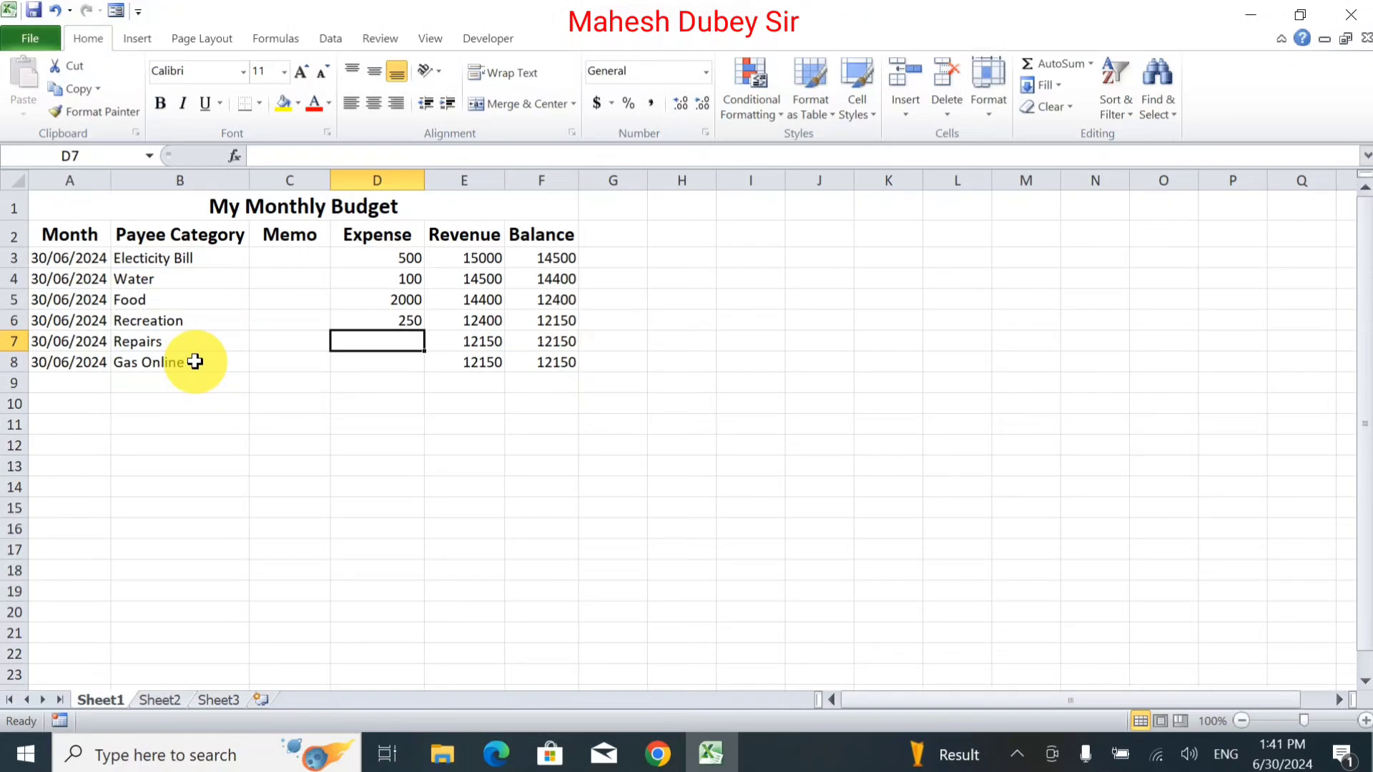
pyautogui.write('300')
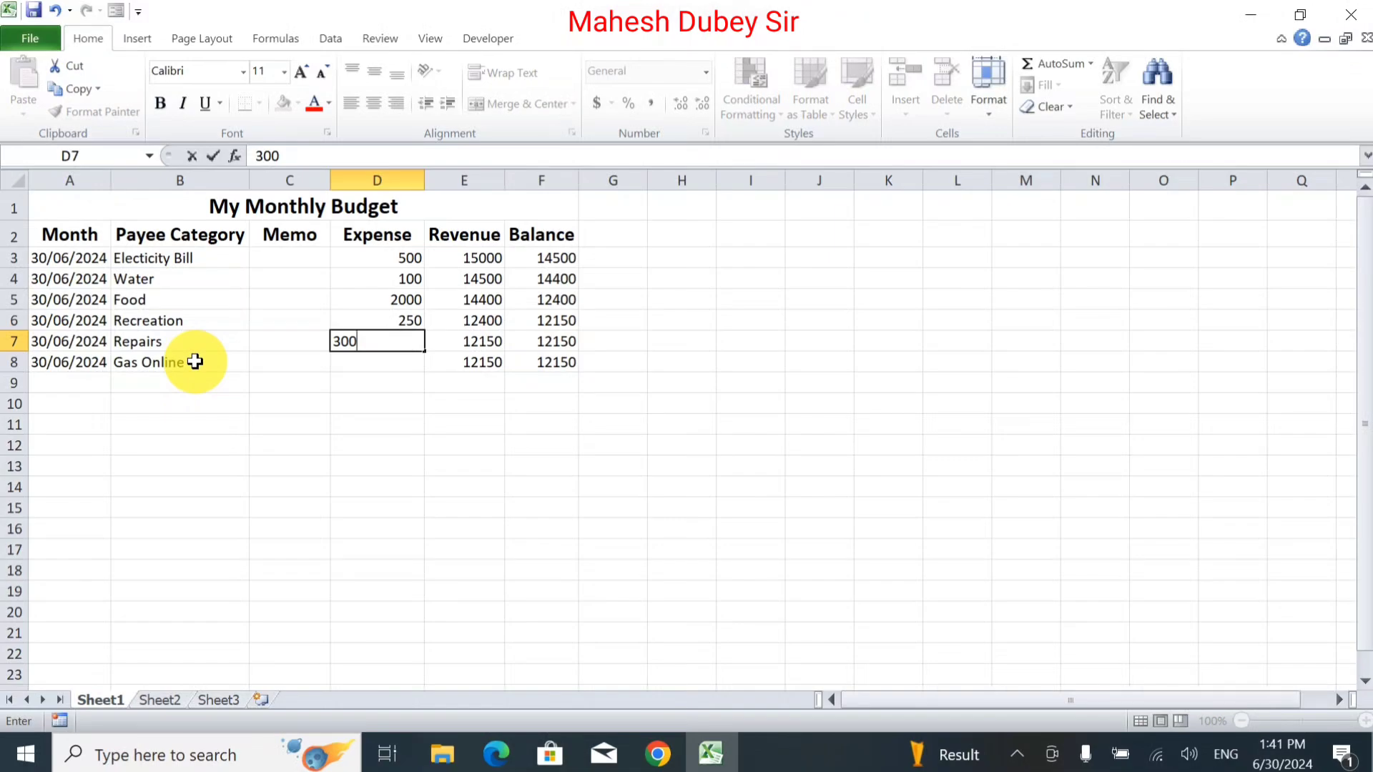
pyautogui.press('Return')
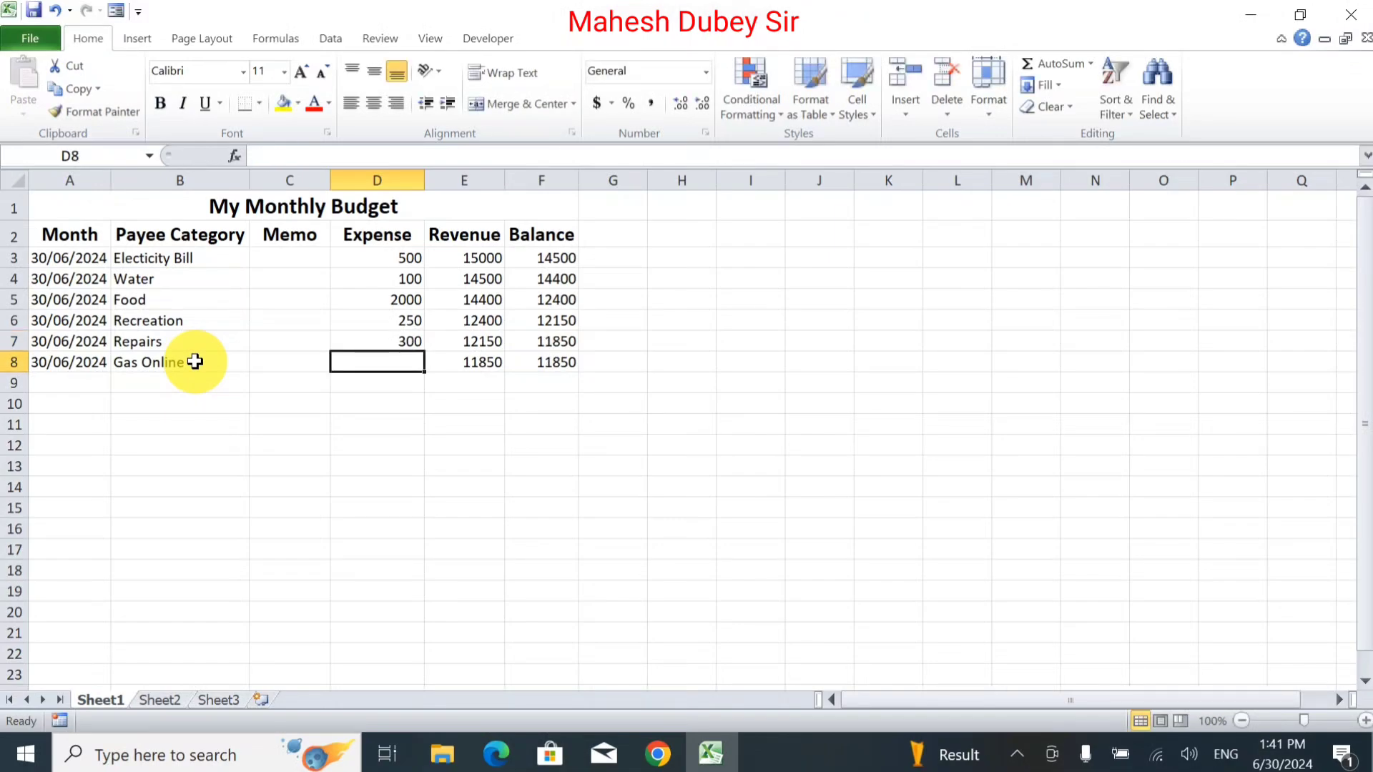
# Insert a blank column before Expense and head it 'Extra' in D2.
pyautogui.click(386, 179)
pyautogui.rightClick(384, 262)
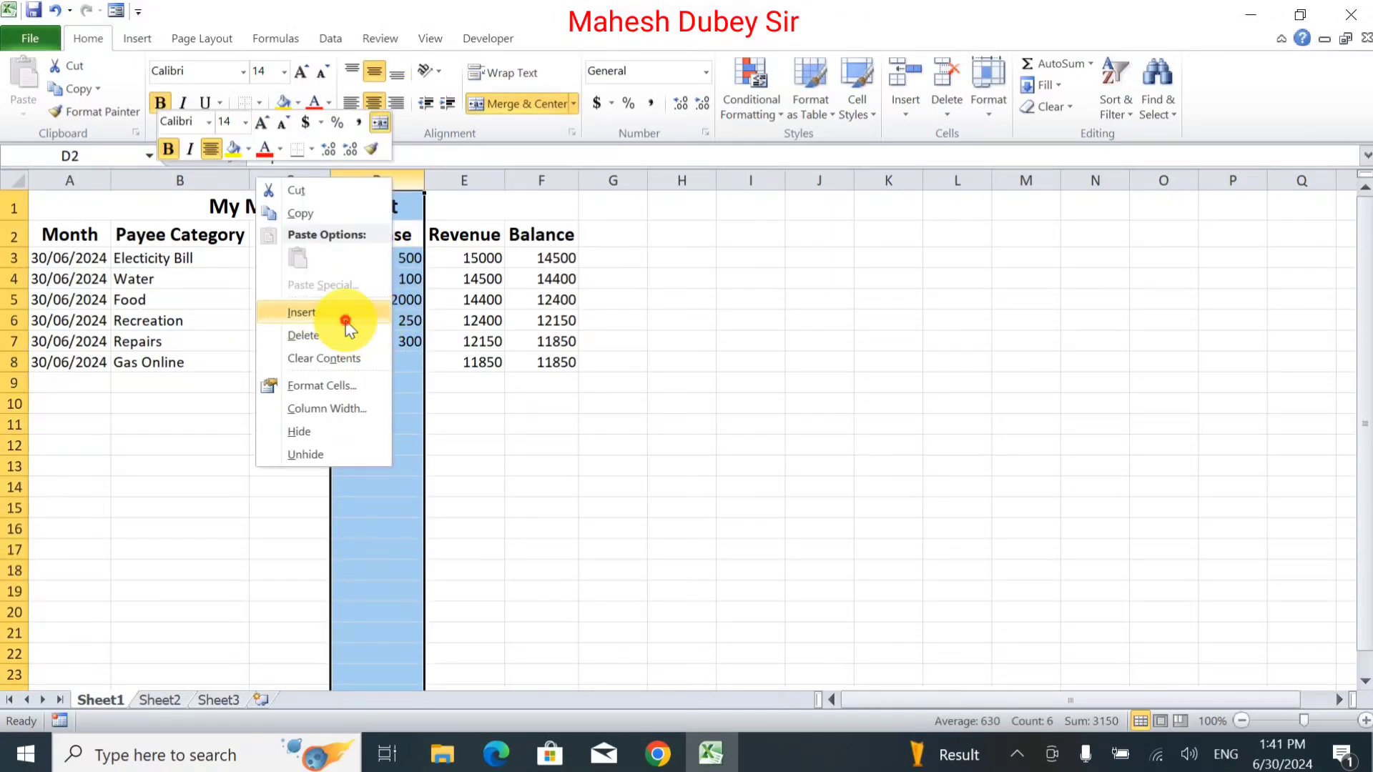
pyautogui.press('Escape')
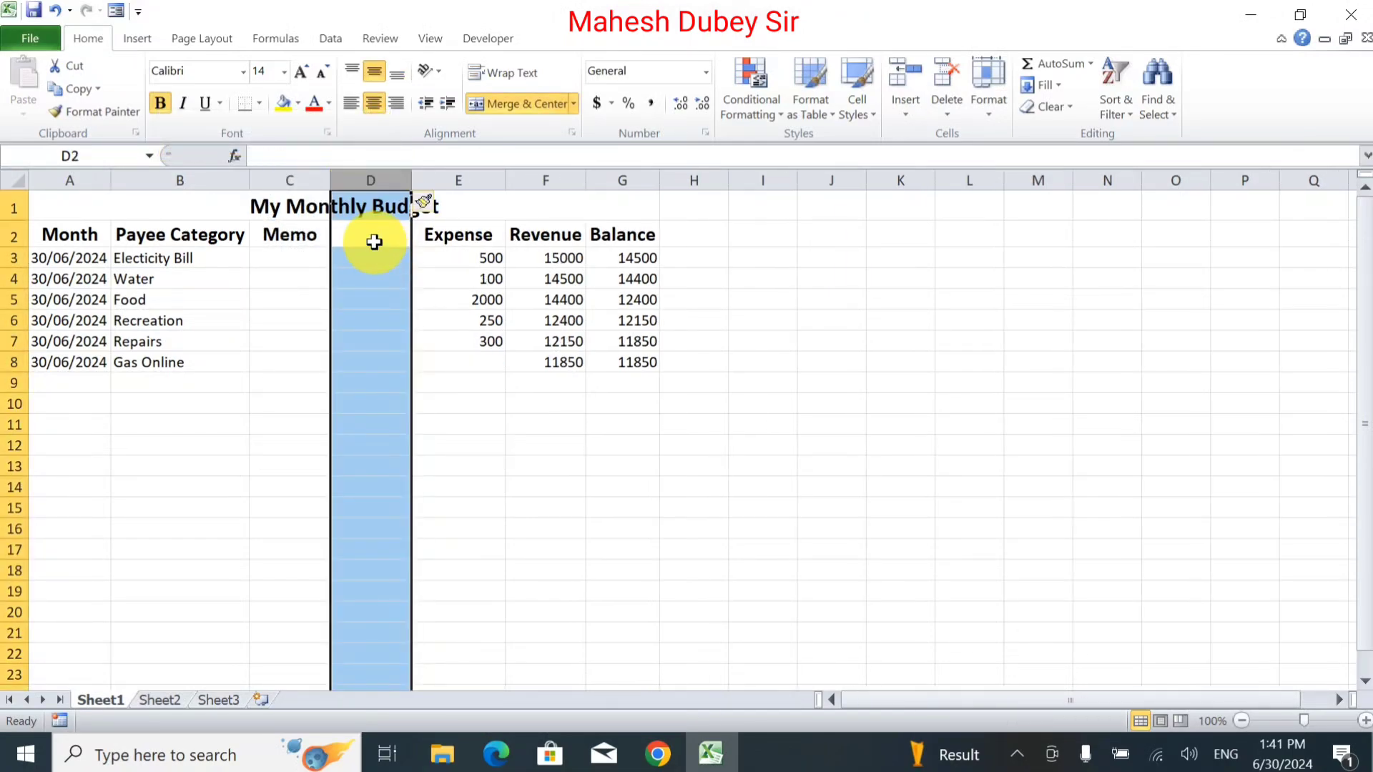
pyautogui.click(375, 240)
pyautogui.write('Extr')
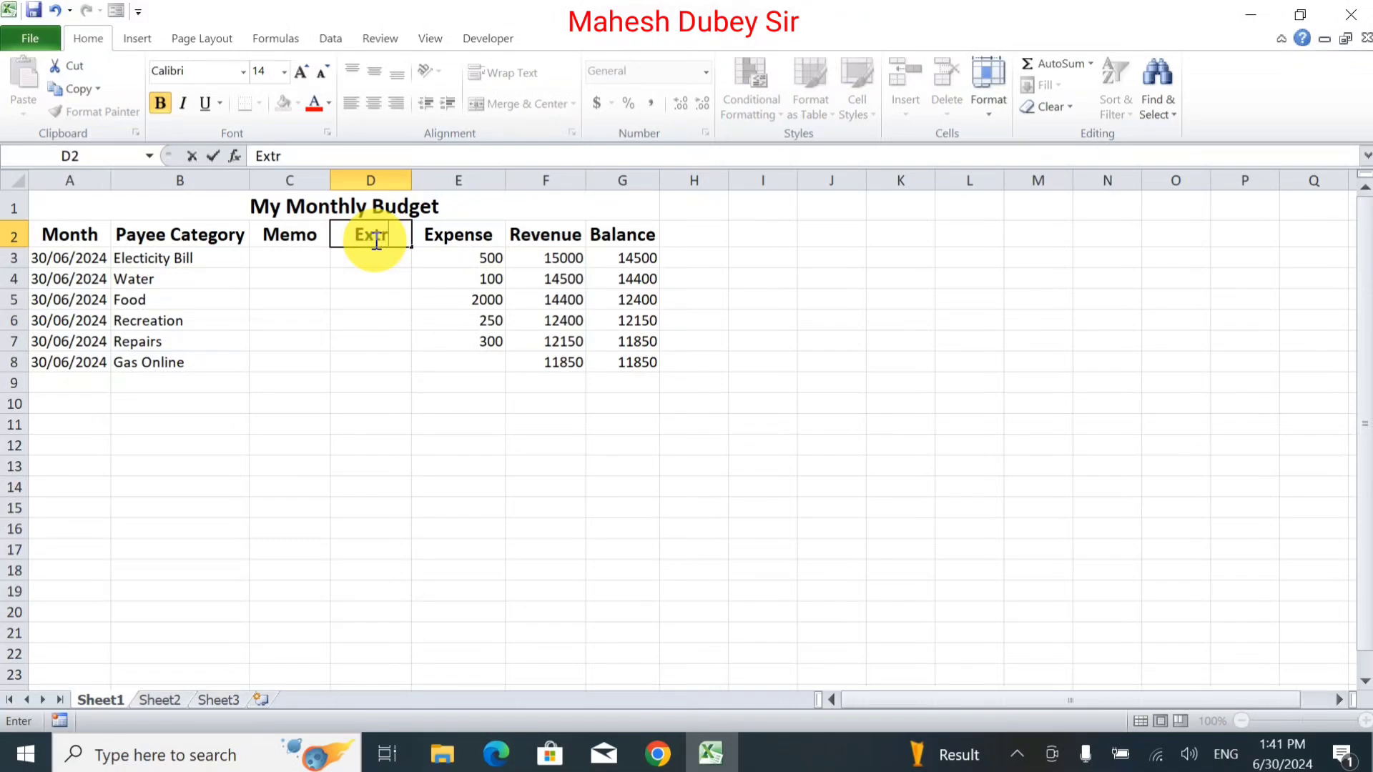
pyautogui.write('a')
pyautogui.press('Return')
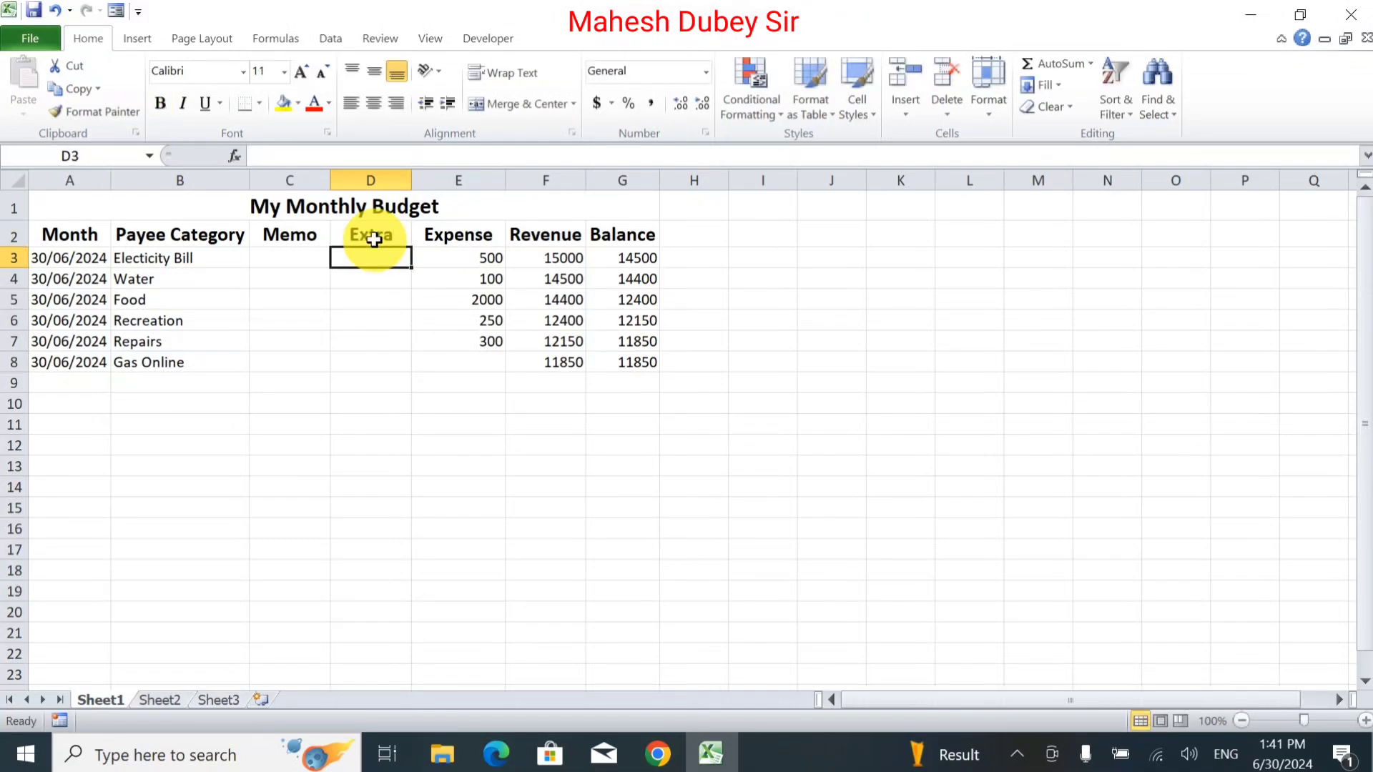
# Note 'Car Service' for Repairs and change the Repairs expense to 3000.
pyautogui.click(397, 341)
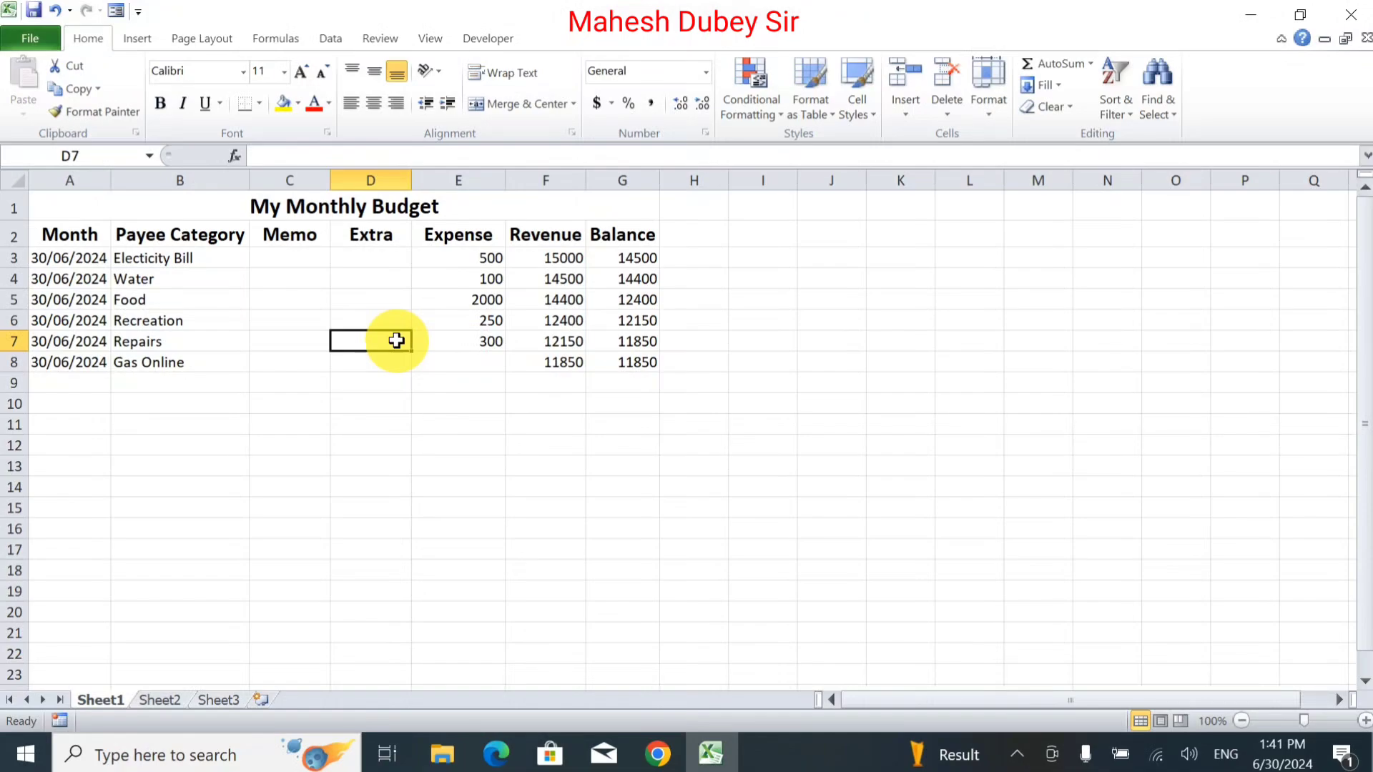
pyautogui.write('Car')
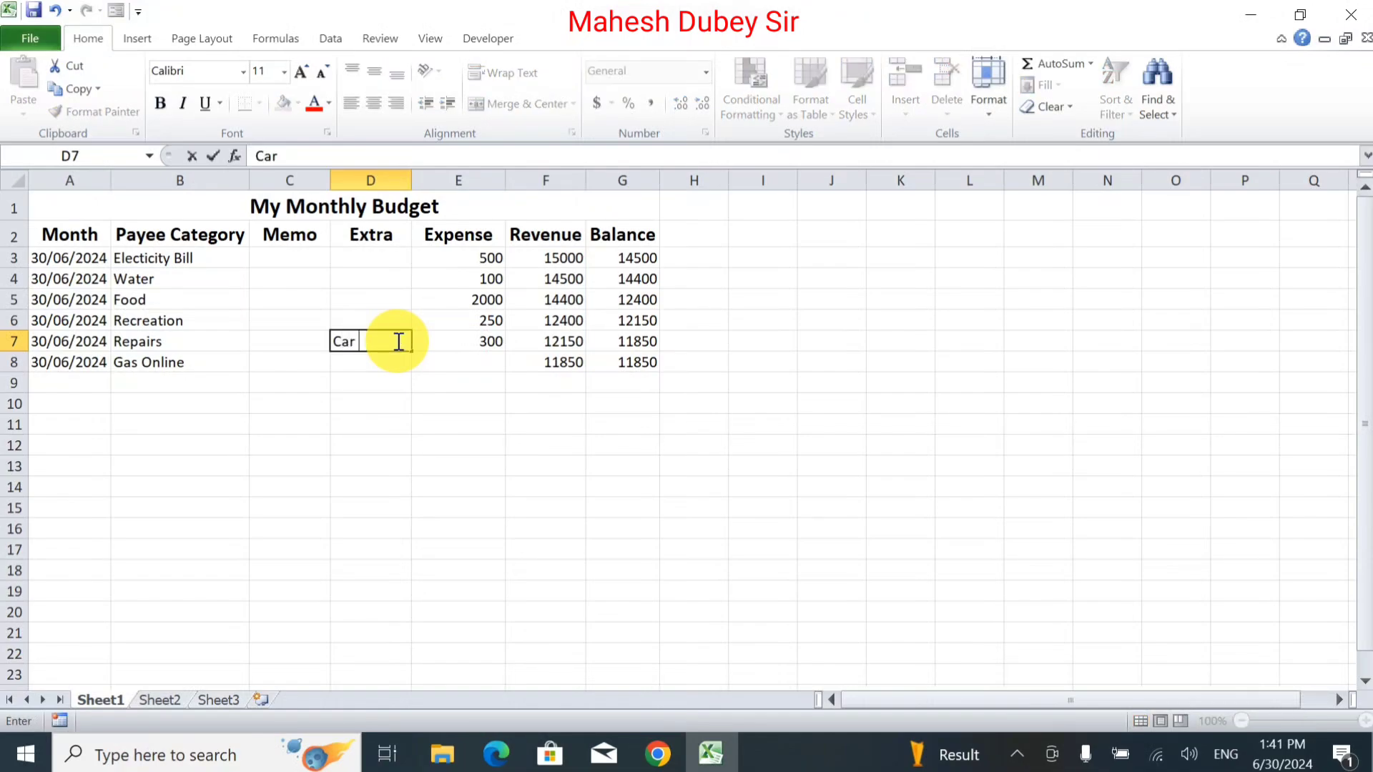
pyautogui.write(' Service')
pyautogui.press('Tab')
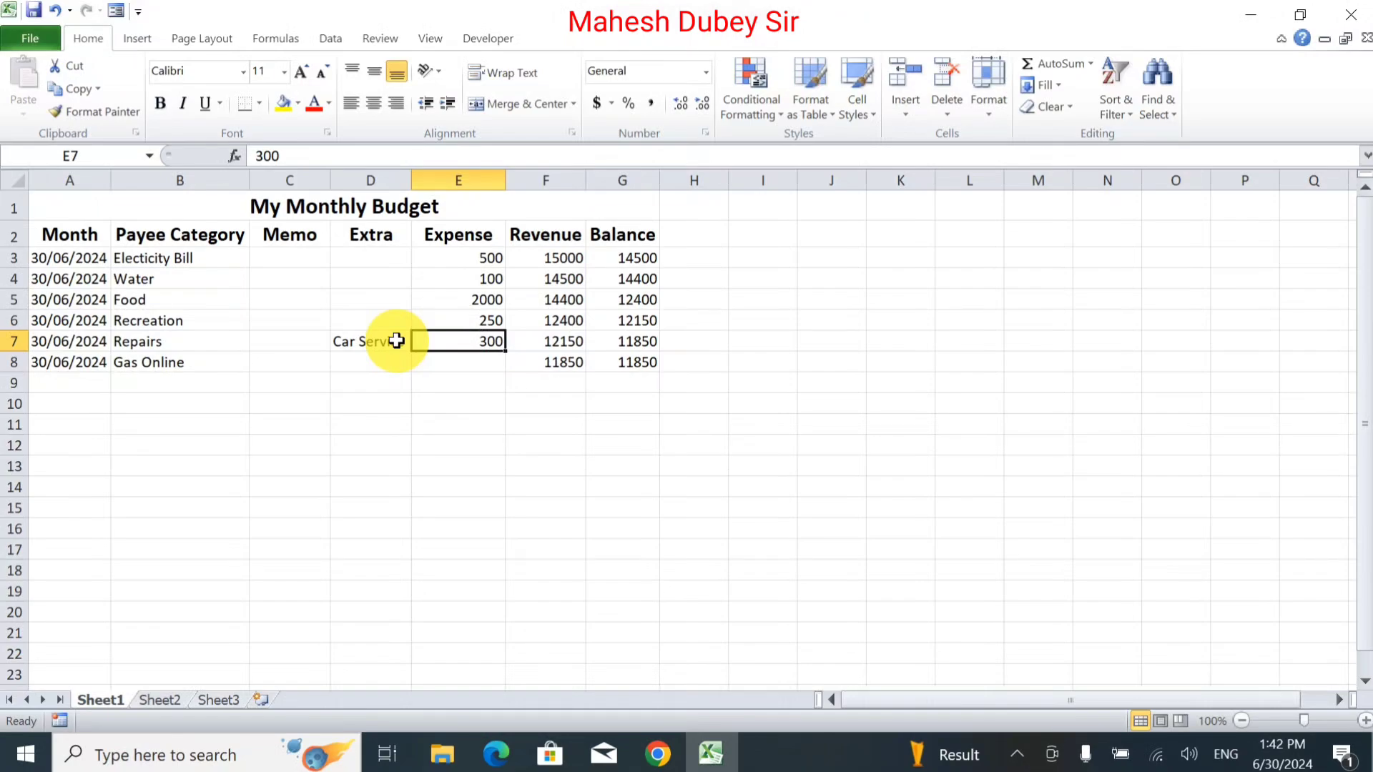
pyautogui.write('30')
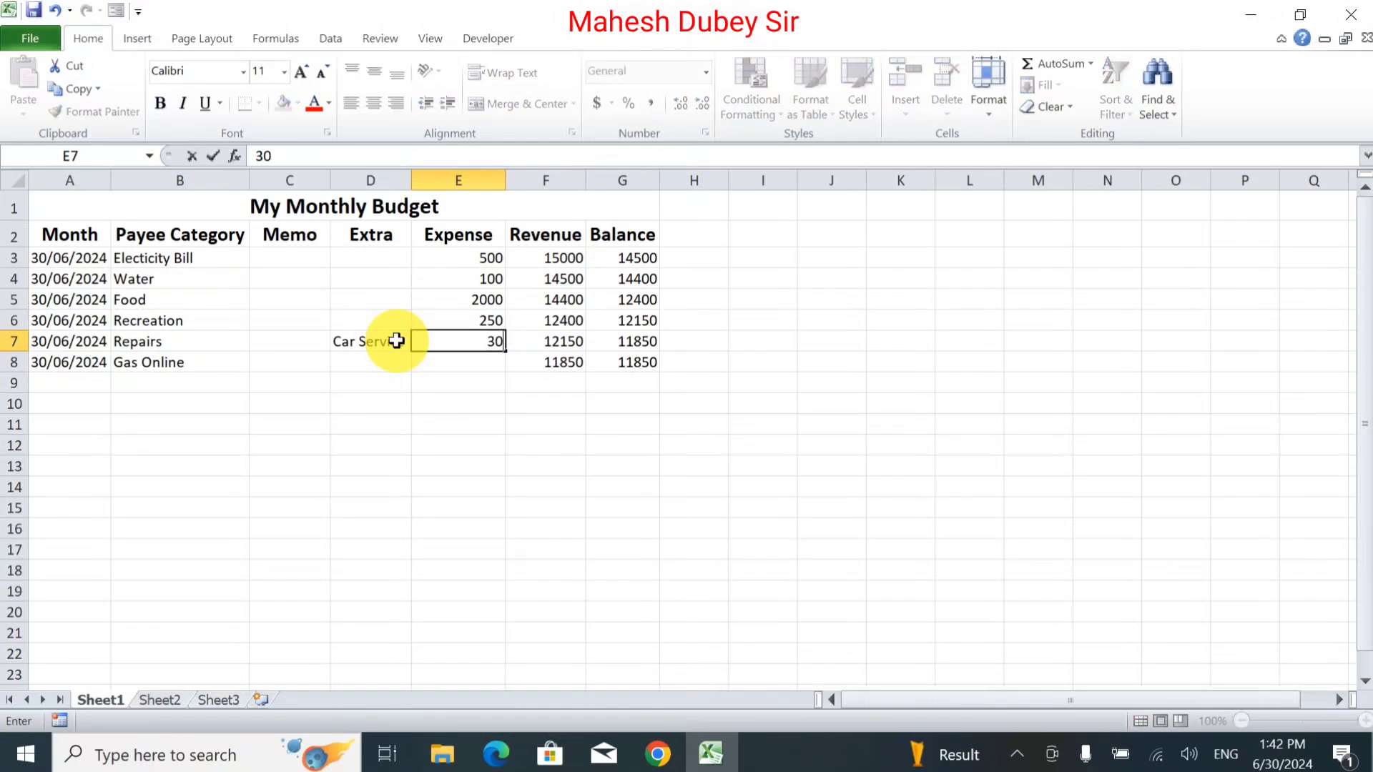
pyautogui.press('Return')
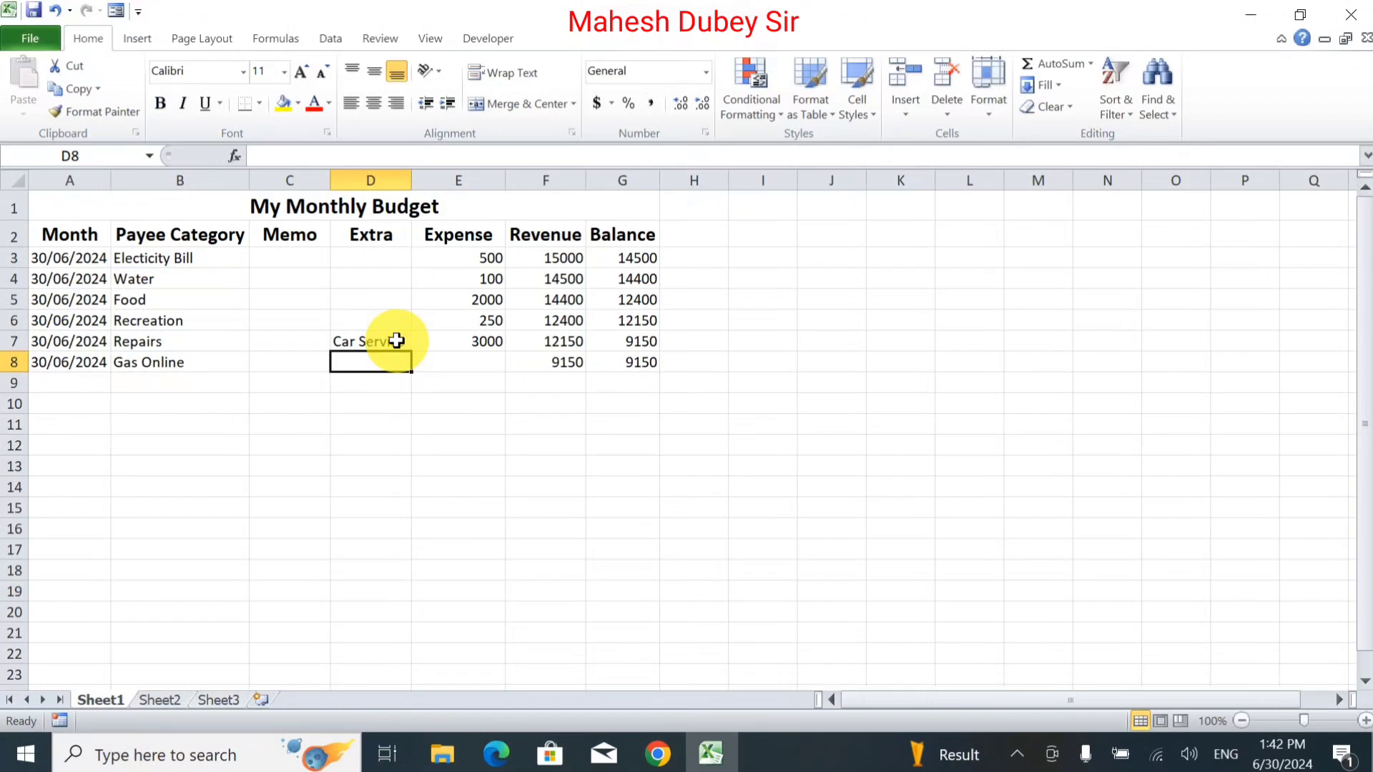
# Set the Gas Online expense to 700 and check its updated balance.
pyautogui.write('800')
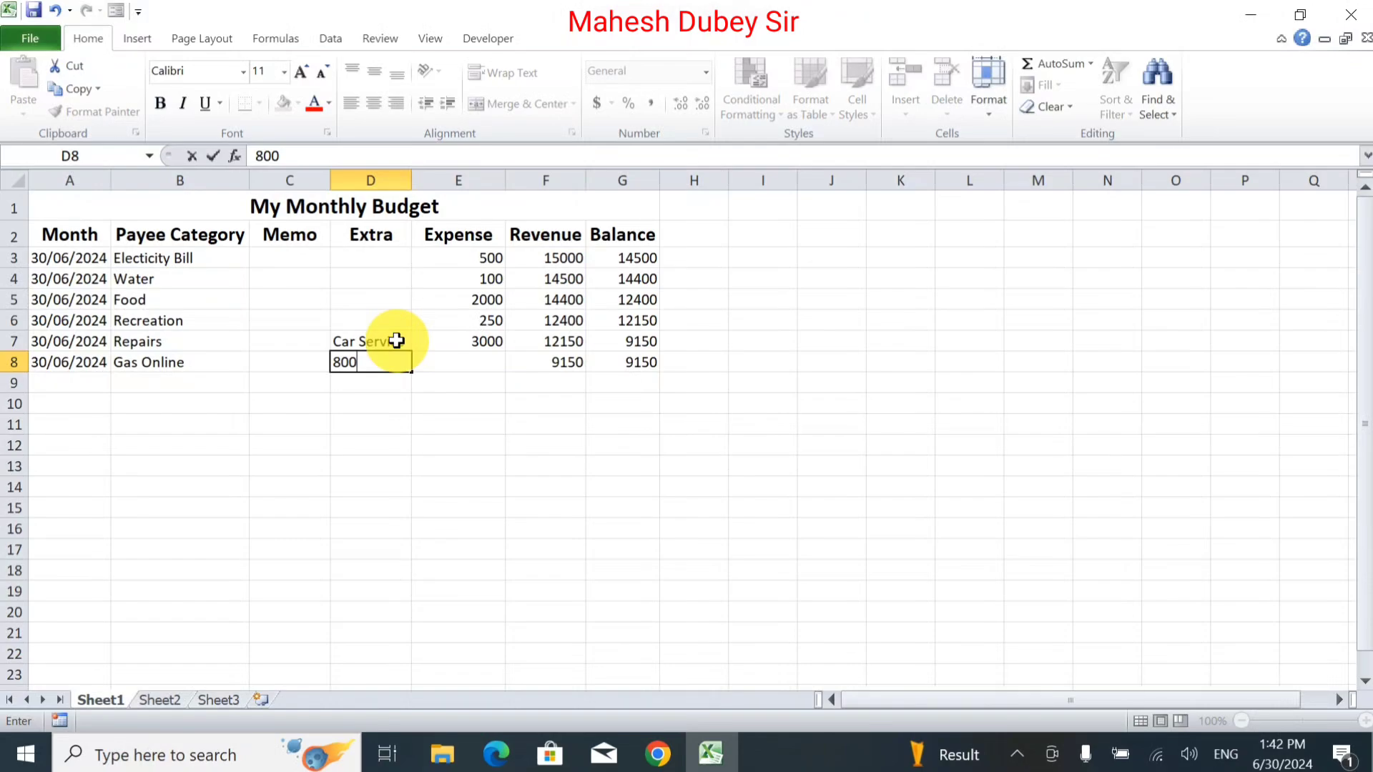
pyautogui.press('Tab')
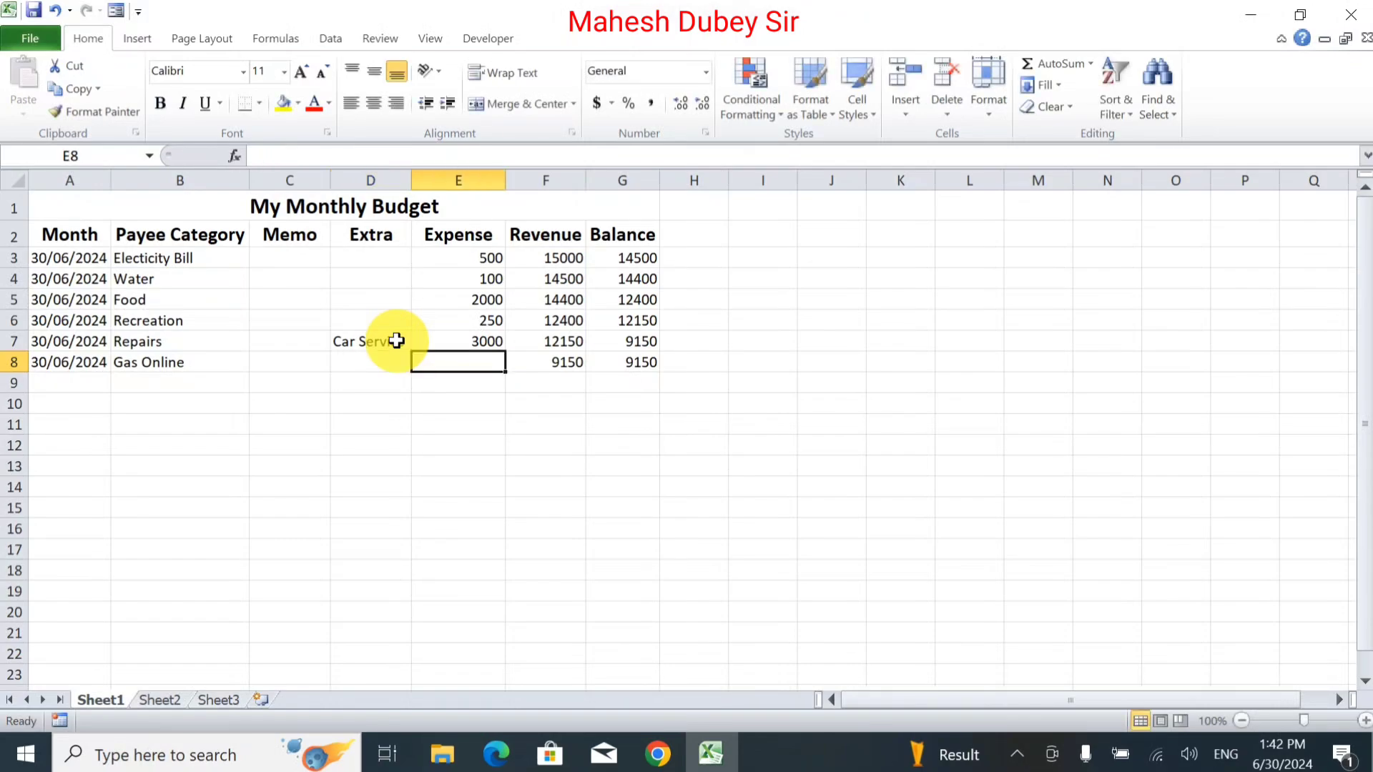
pyautogui.write('800')
pyautogui.press('Tab')
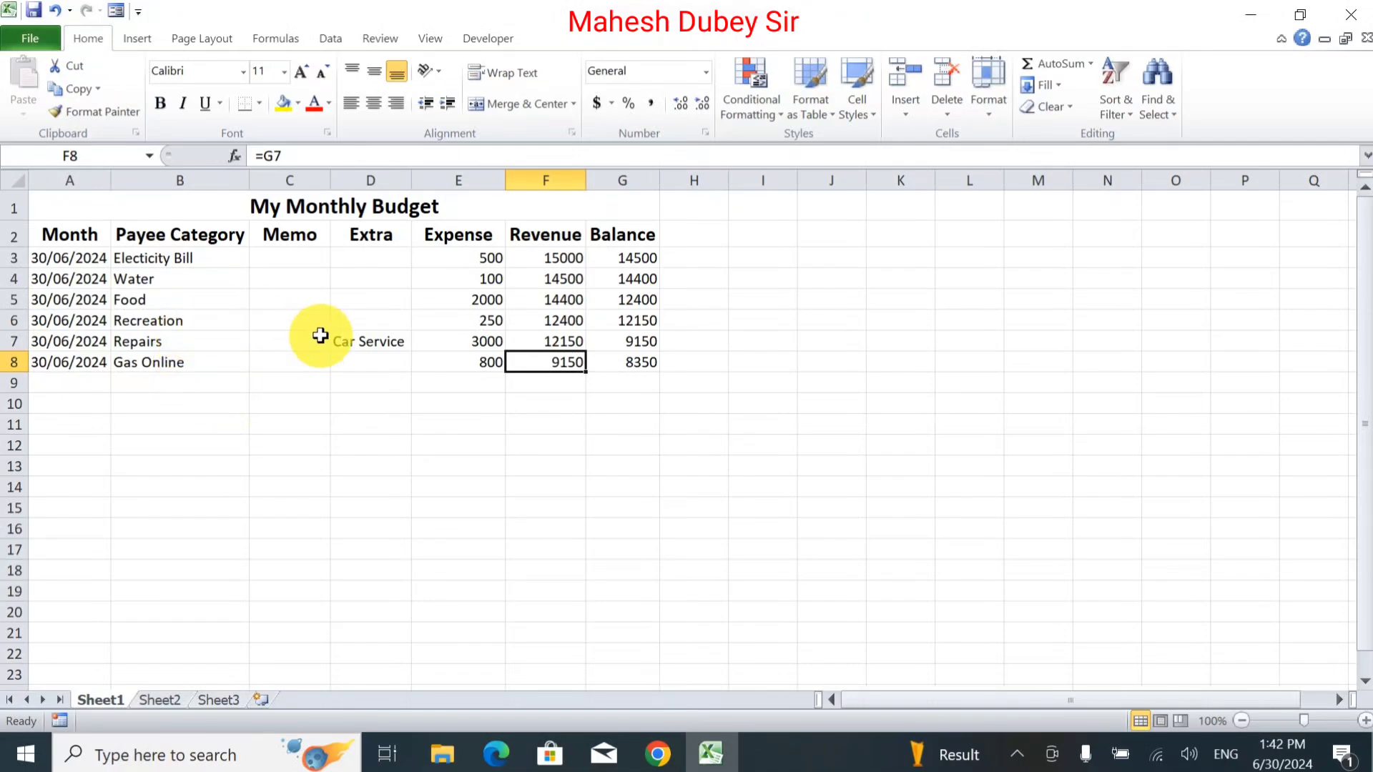
pyautogui.click(642, 363)
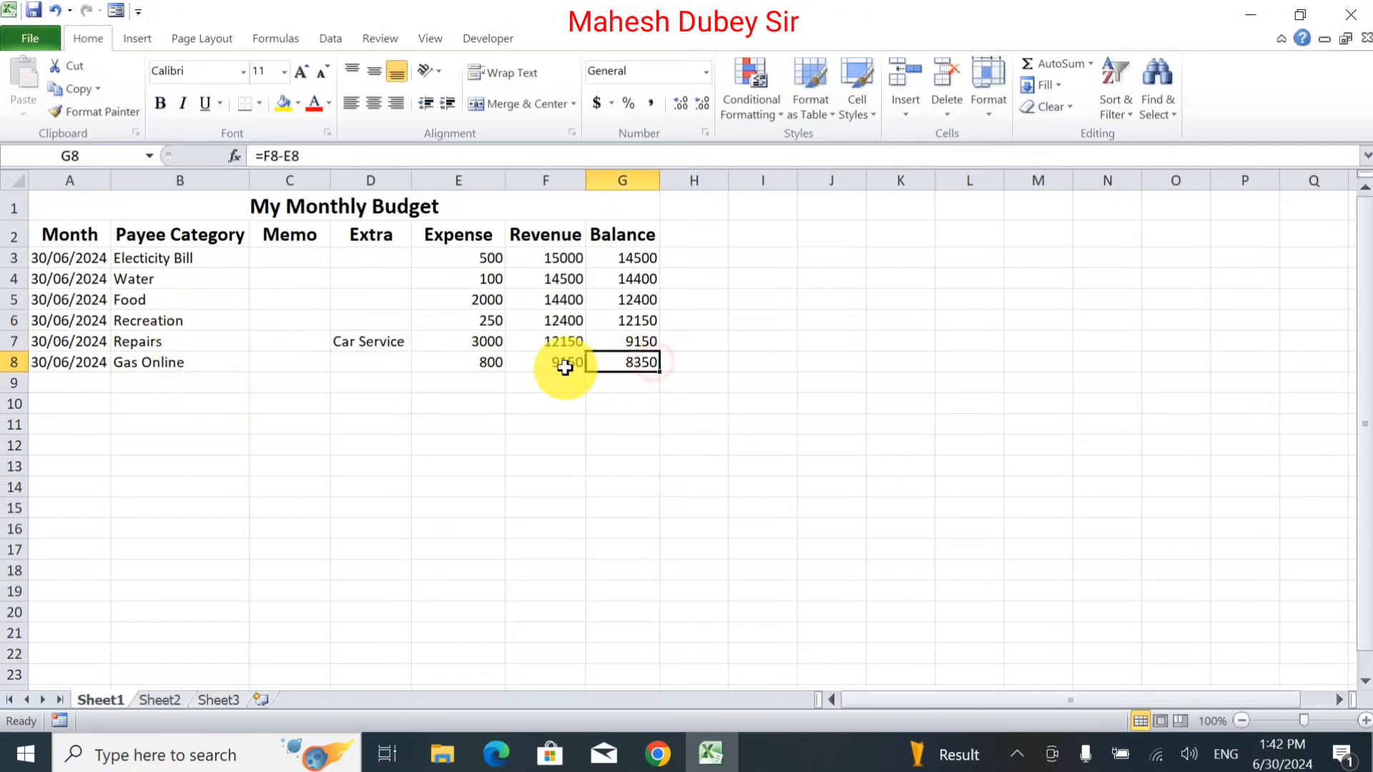
pyautogui.click(473, 363)
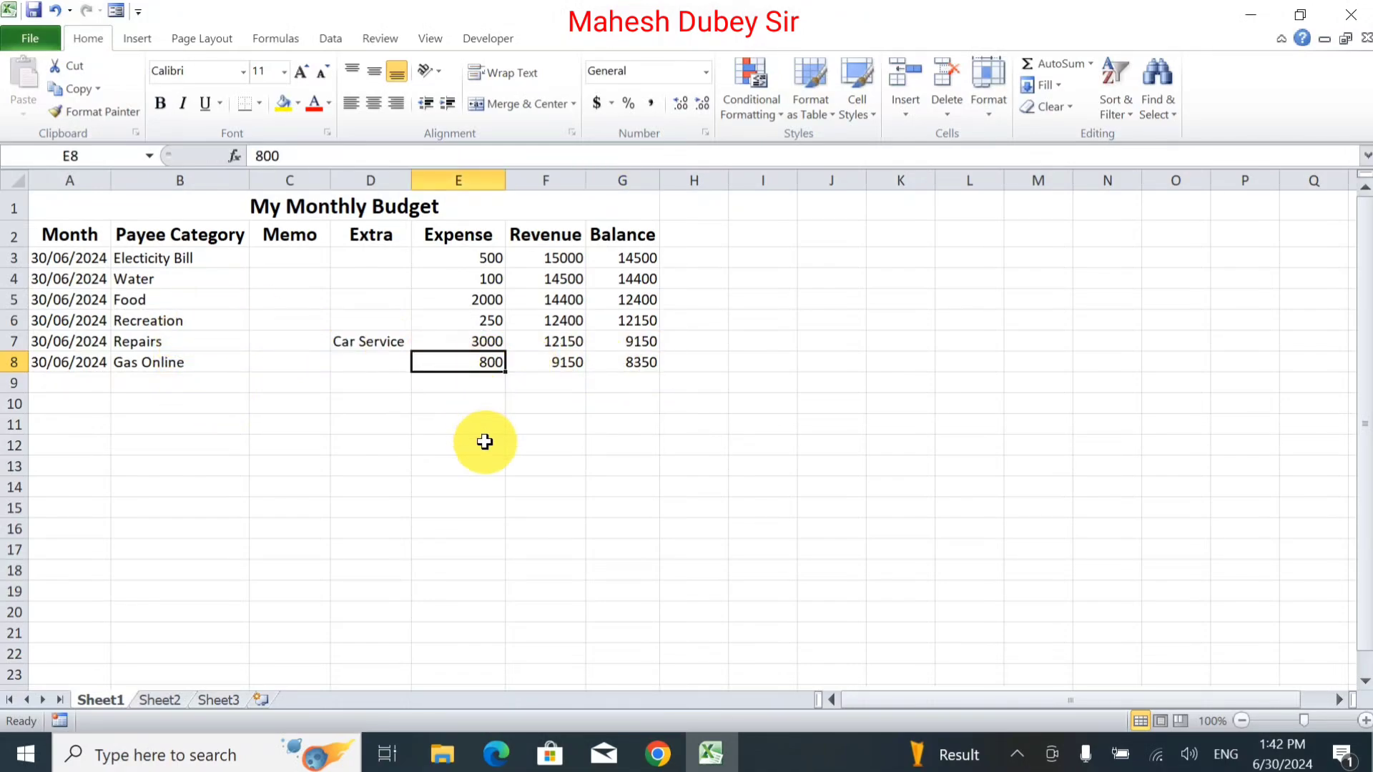
pyautogui.write('700')
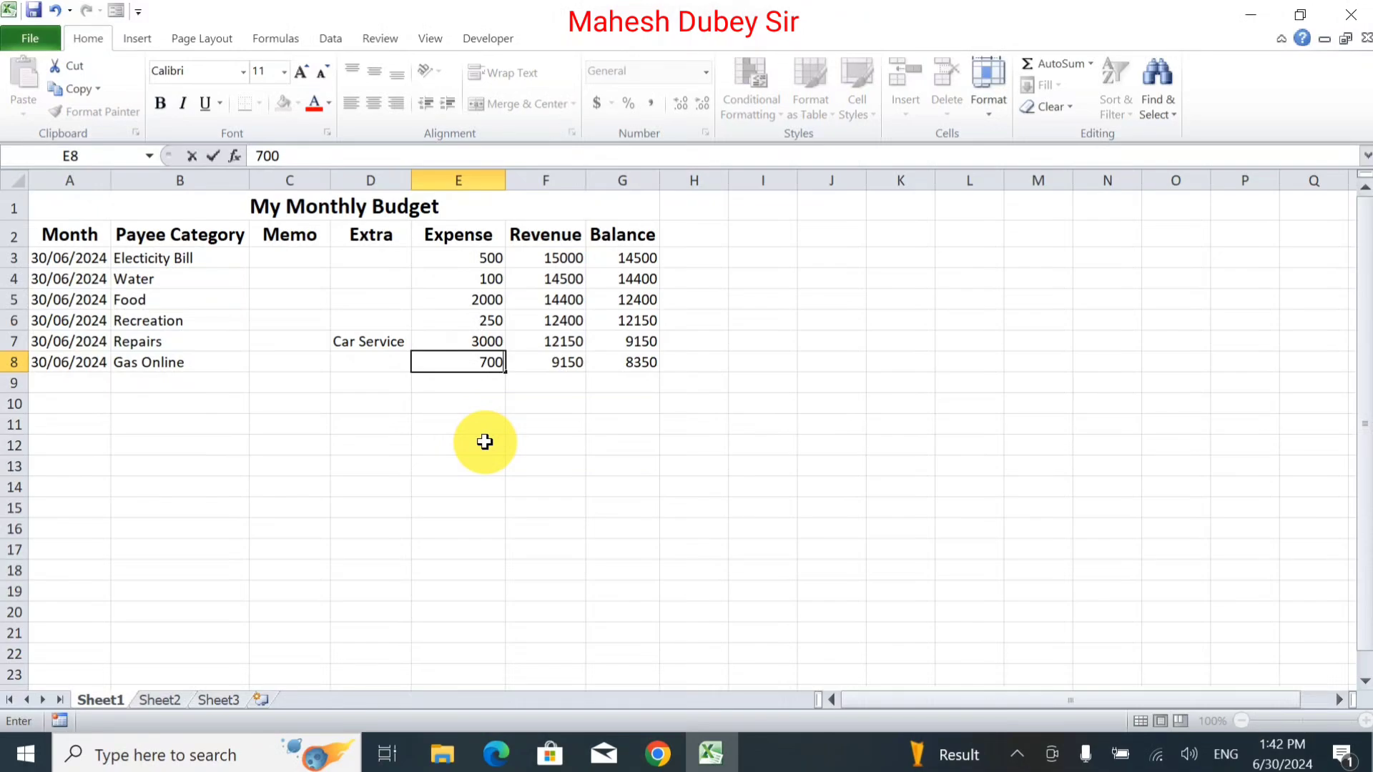
pyautogui.press('Return')
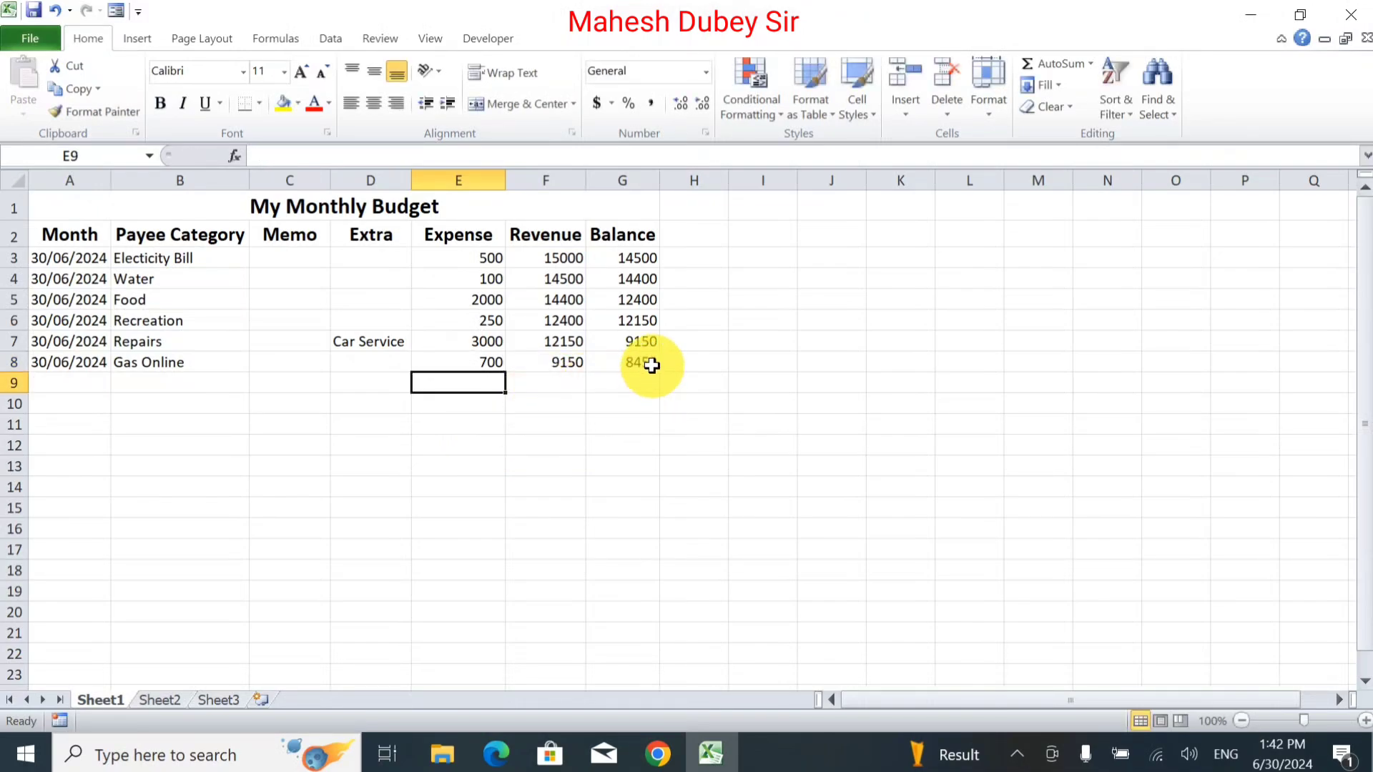
pyautogui.click(651, 365)
pyautogui.click(641, 380)
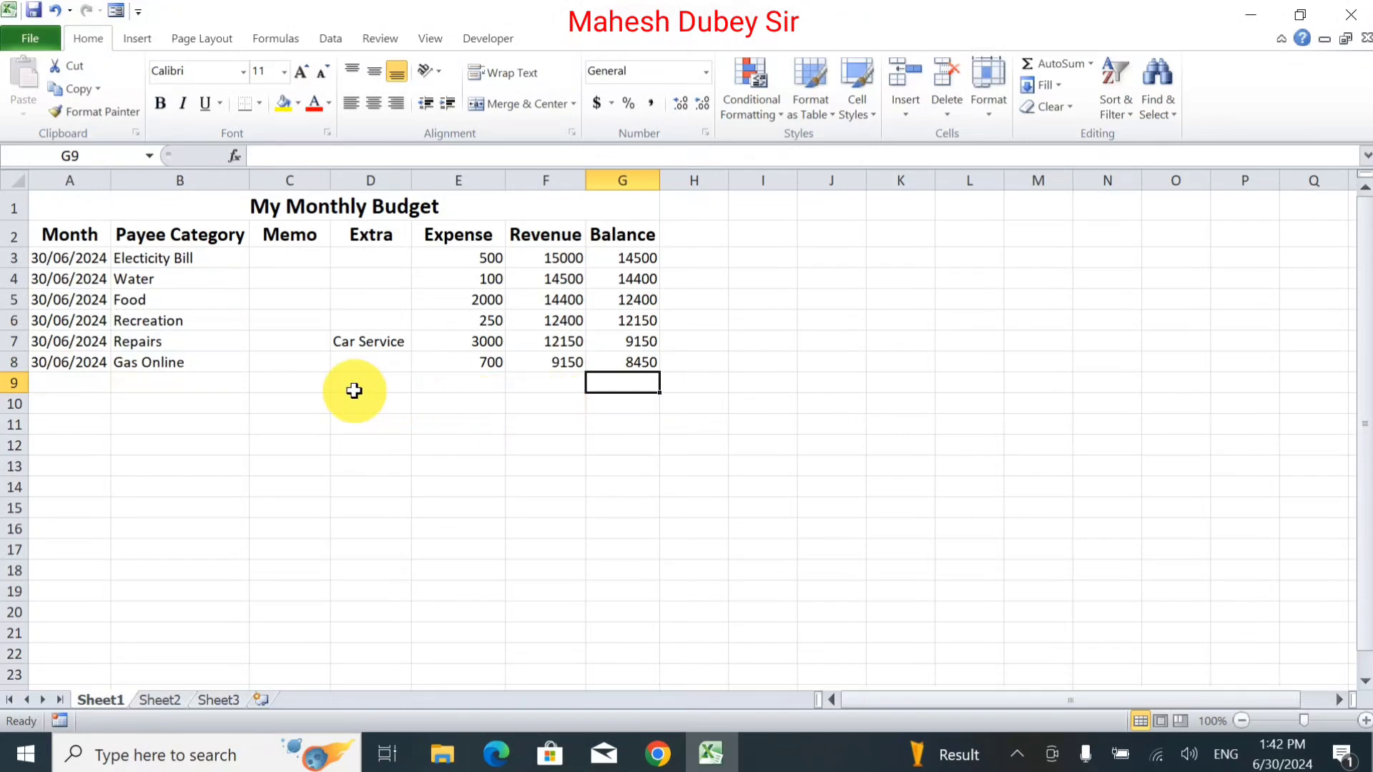
# Enter a Saving label in A10 and select row 10 cells A through D.
pyautogui.click(175, 384)
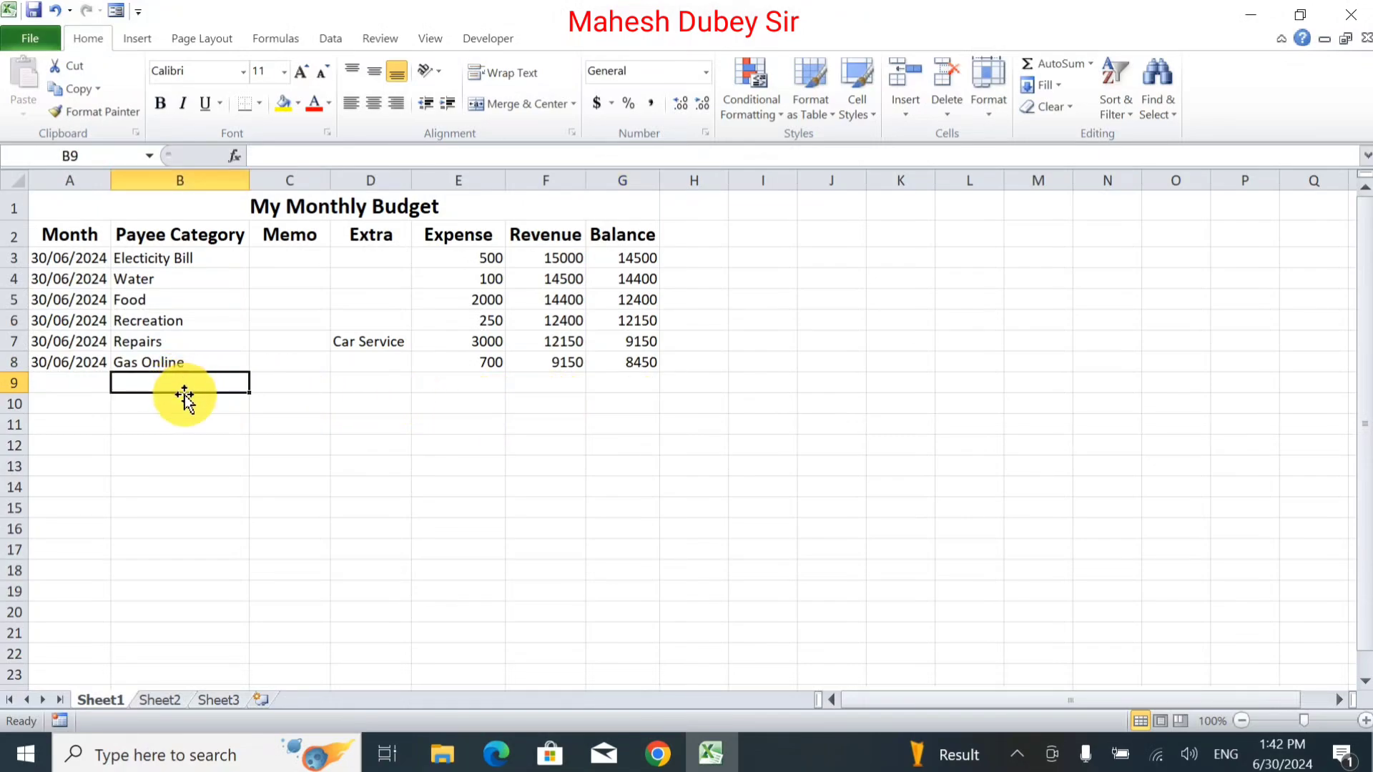
pyautogui.click(231, 403)
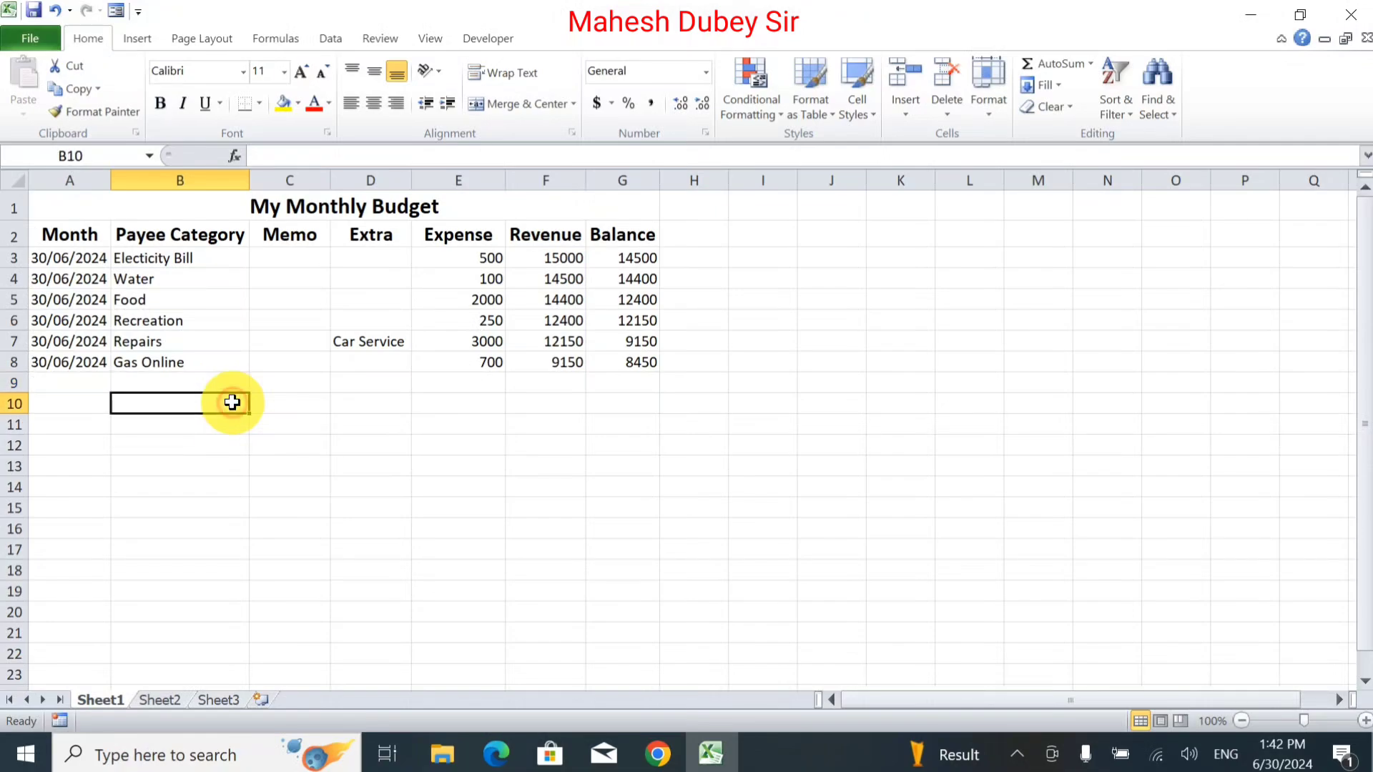
pyautogui.click(99, 404)
pyautogui.write('Saving')
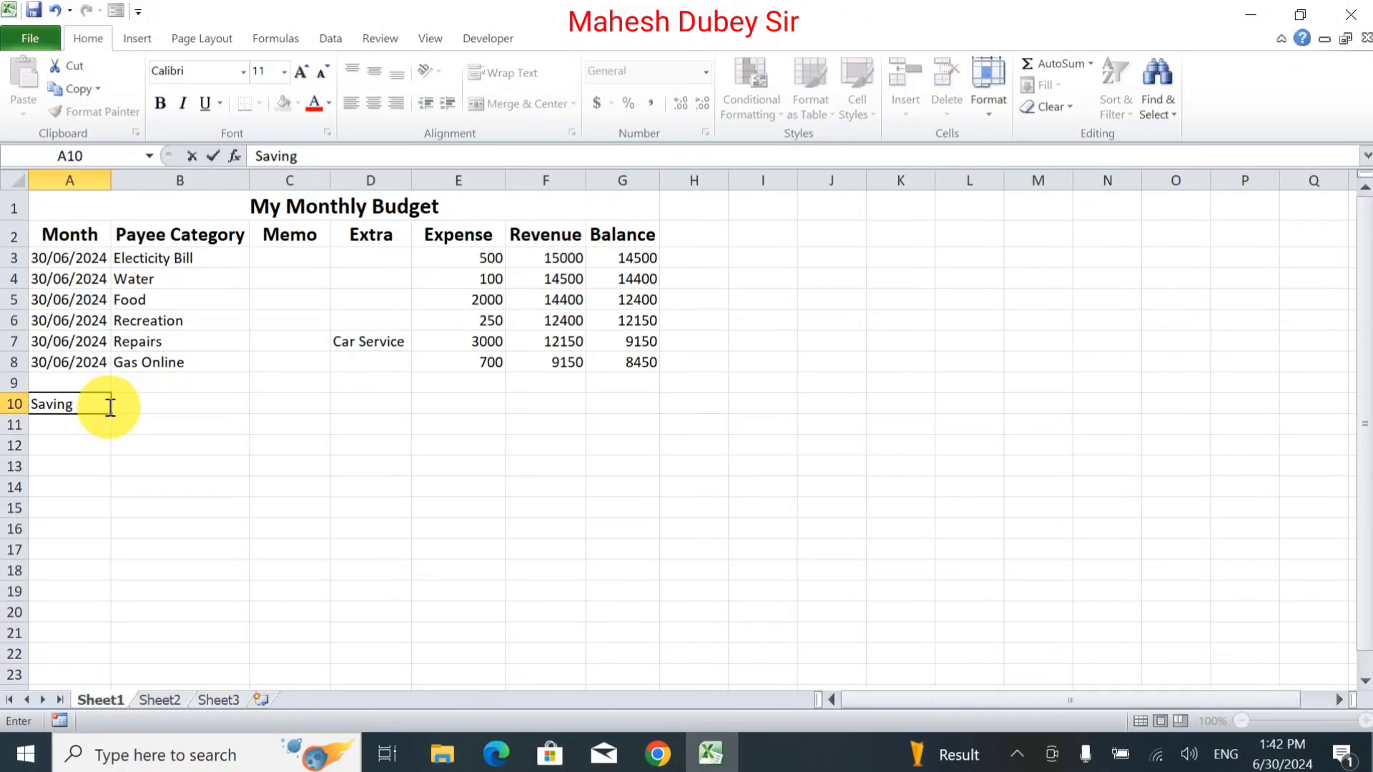
pyautogui.click(136, 406)
pyautogui.moveTo(77, 402); pyautogui.dragTo(543, 412)
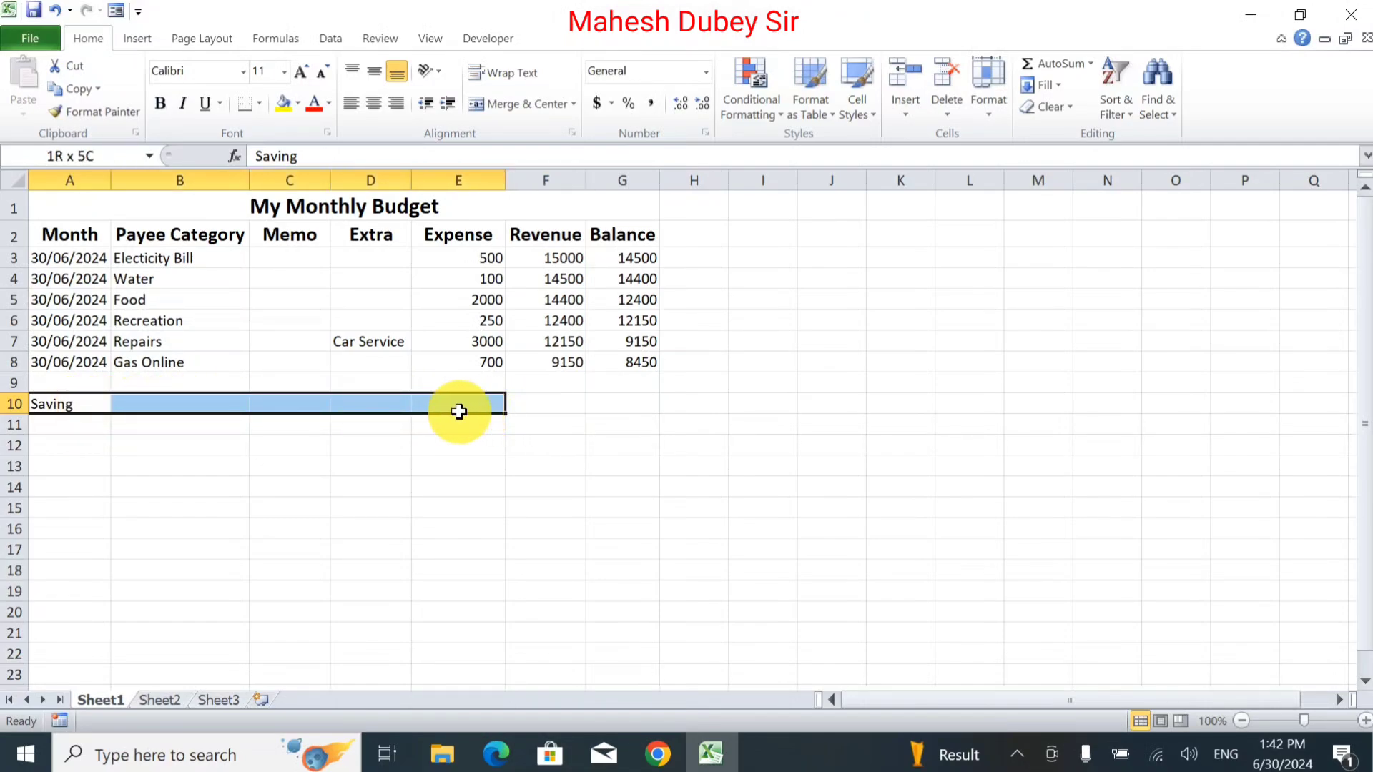
pyautogui.moveTo(542, 412); pyautogui.dragTo(377, 413)
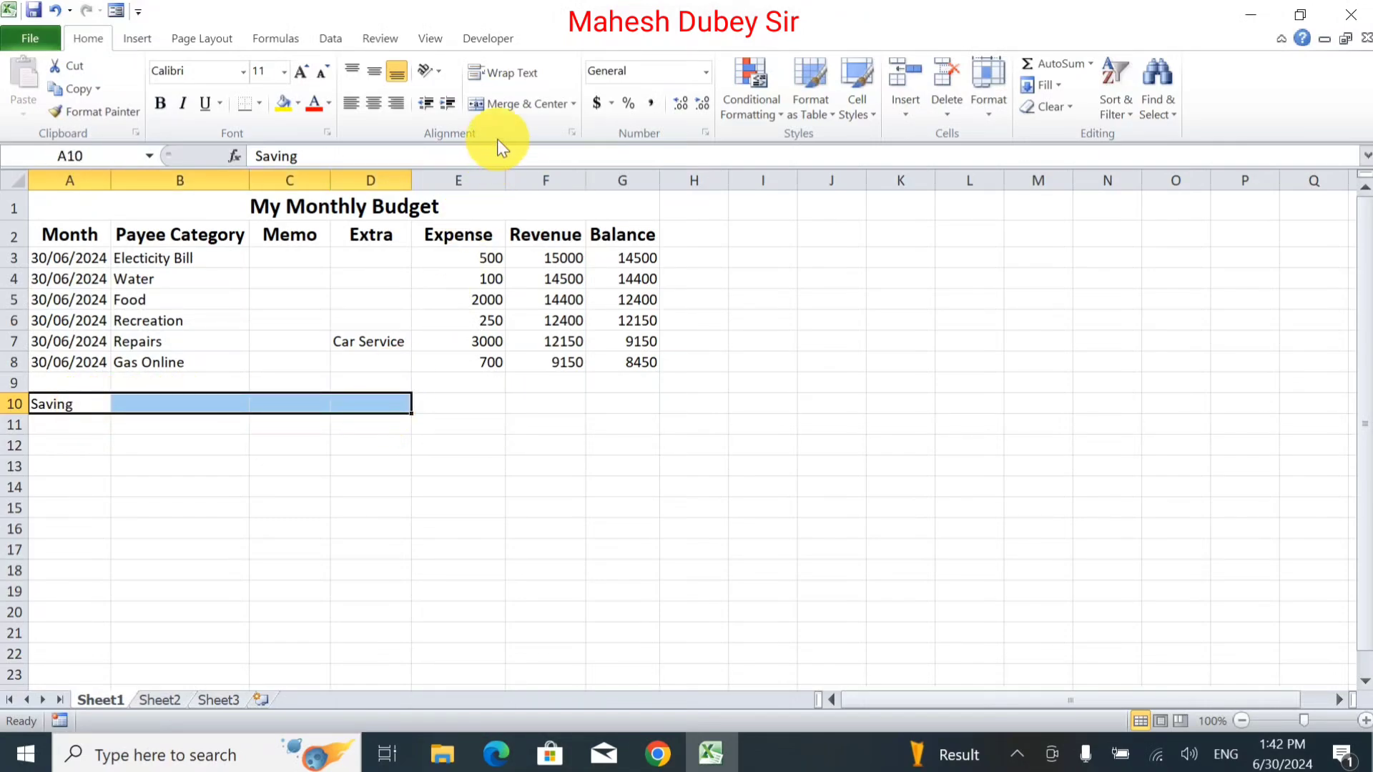
# Replace the A10 label with 'Total' and move along row 10.
pyautogui.click(72, 403)
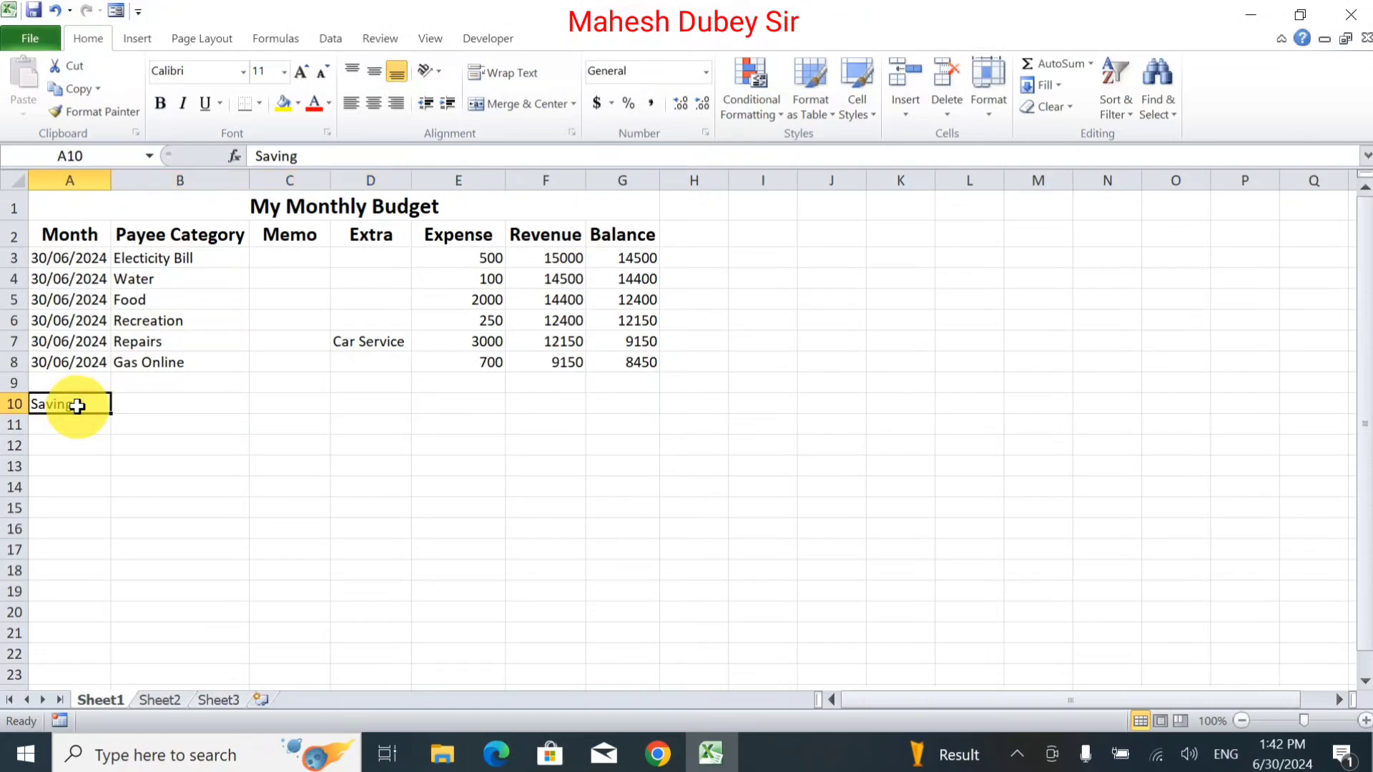
pyautogui.write('Total')
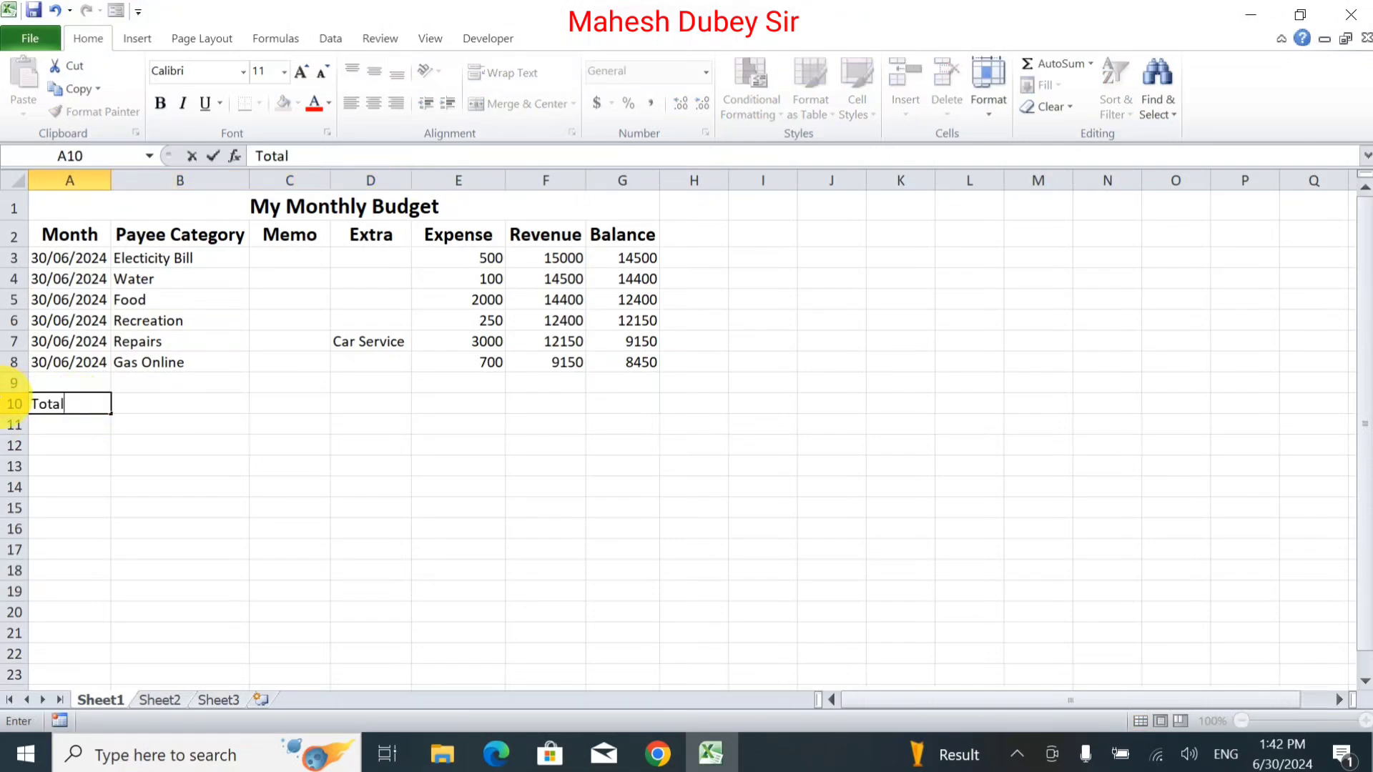
pyautogui.press('Tab')
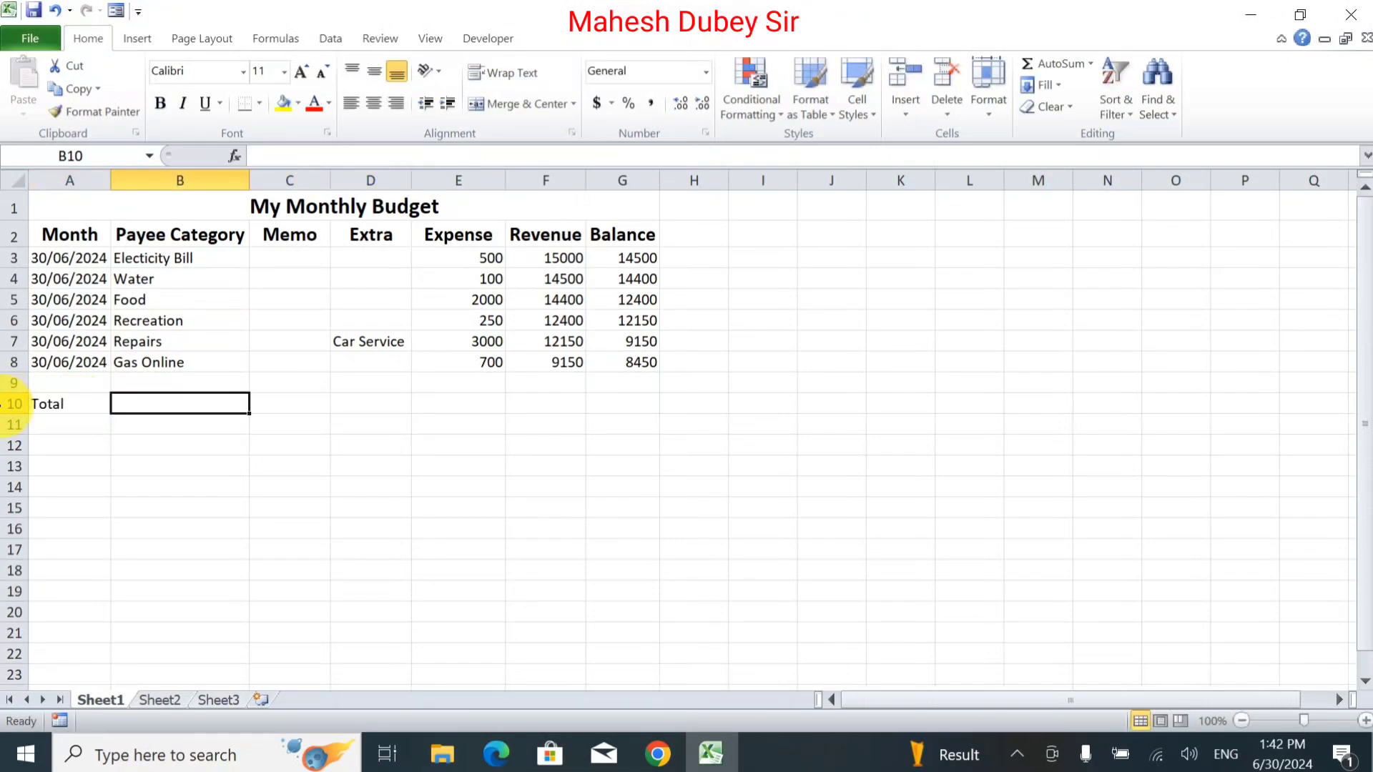
pyautogui.press('Tab')
pyautogui.press('Tab')
pyautogui.press('Tab')
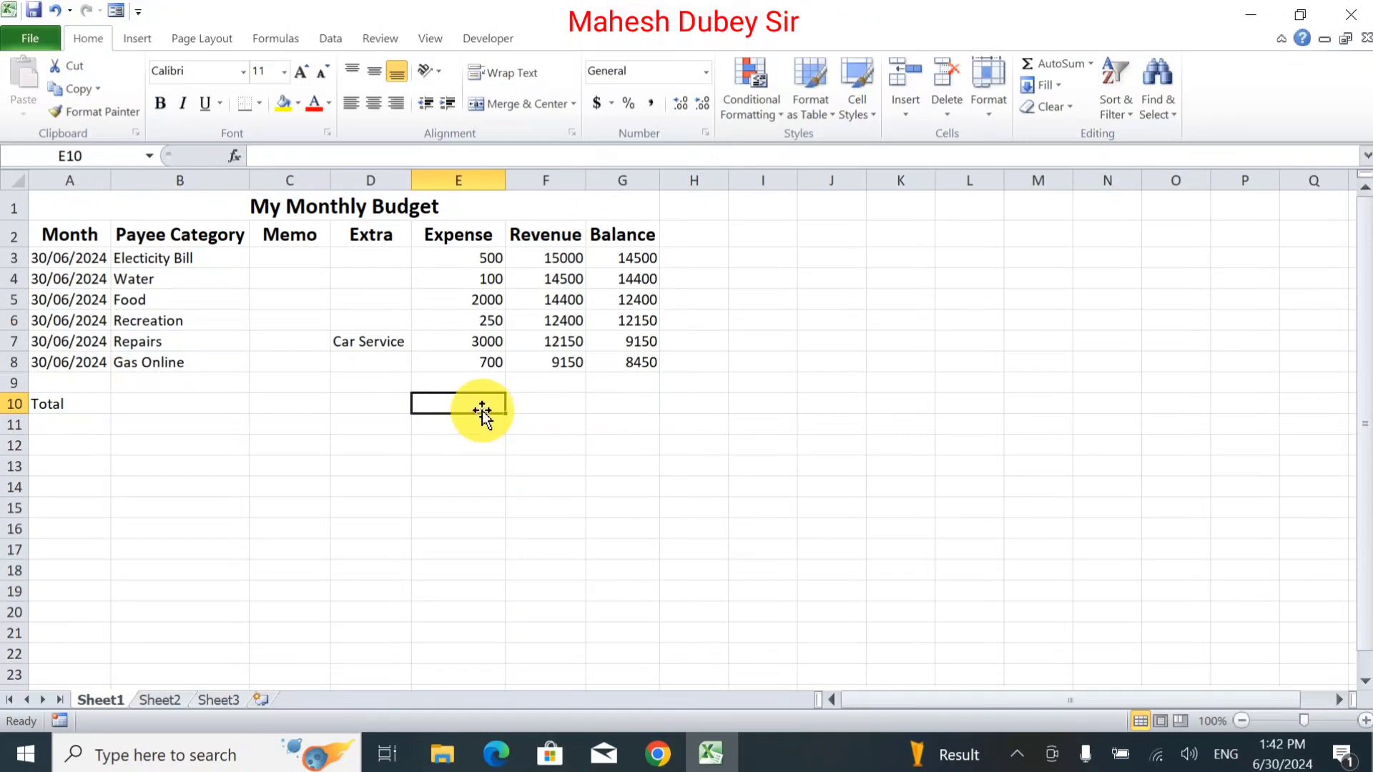
# Fill the empty row 9 across the table with purple.
pyautogui.moveTo(47, 379); pyautogui.dragTo(619, 380)
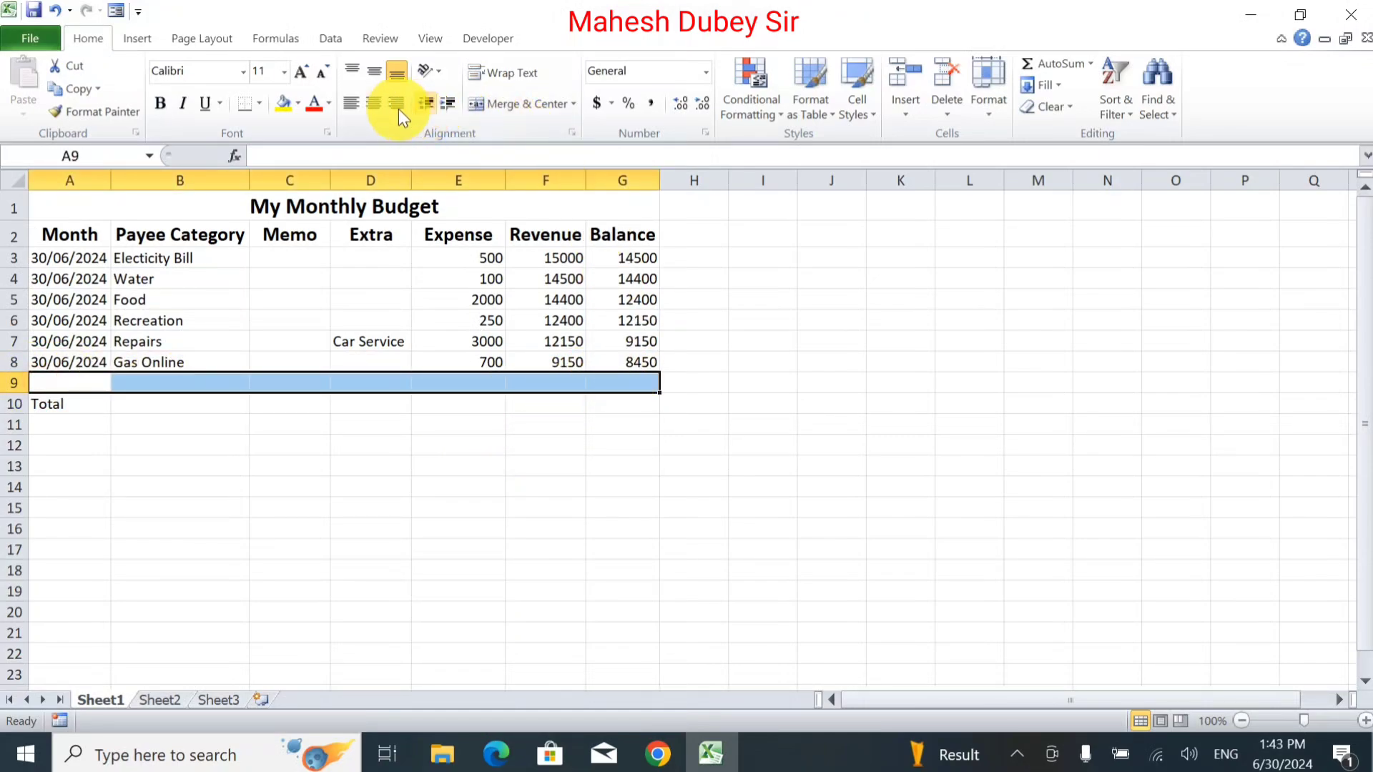
pyautogui.click(298, 100)
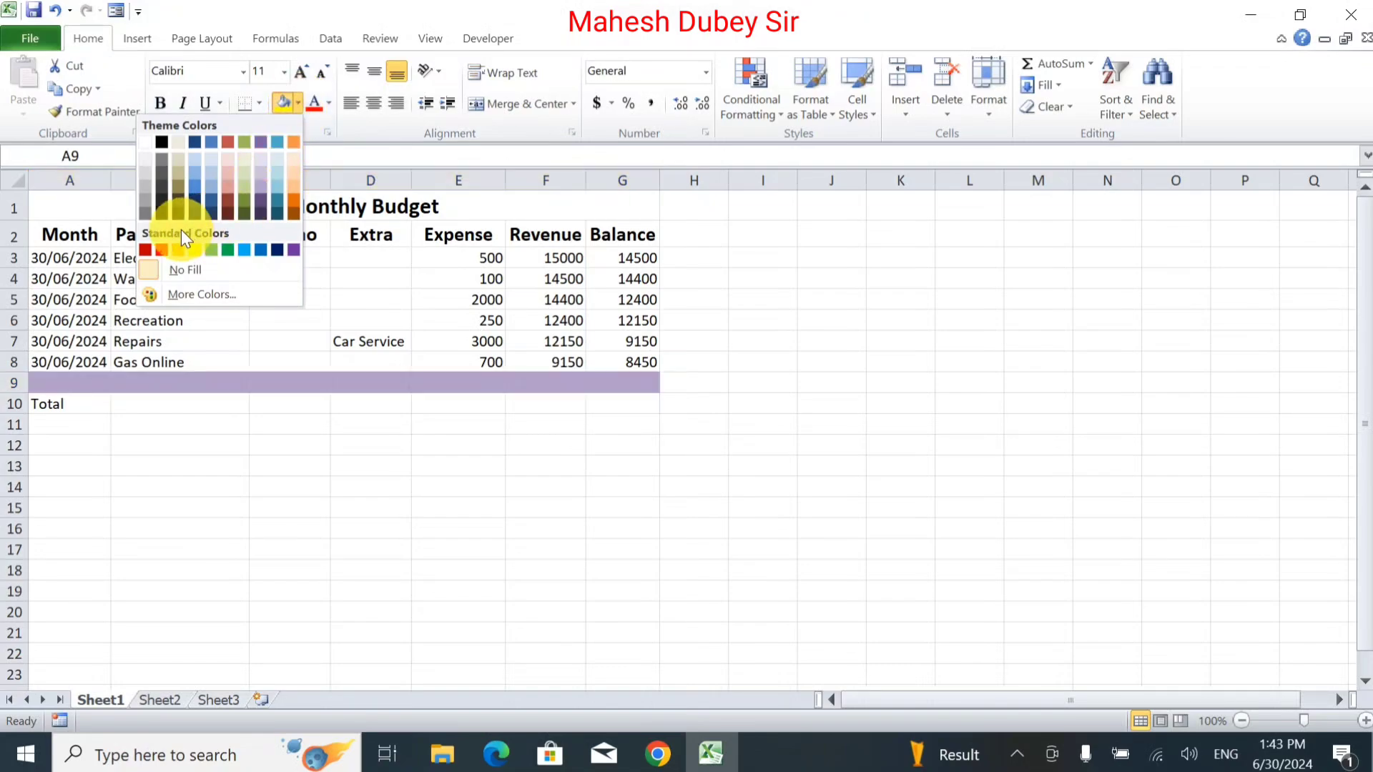
pyautogui.click(266, 179)
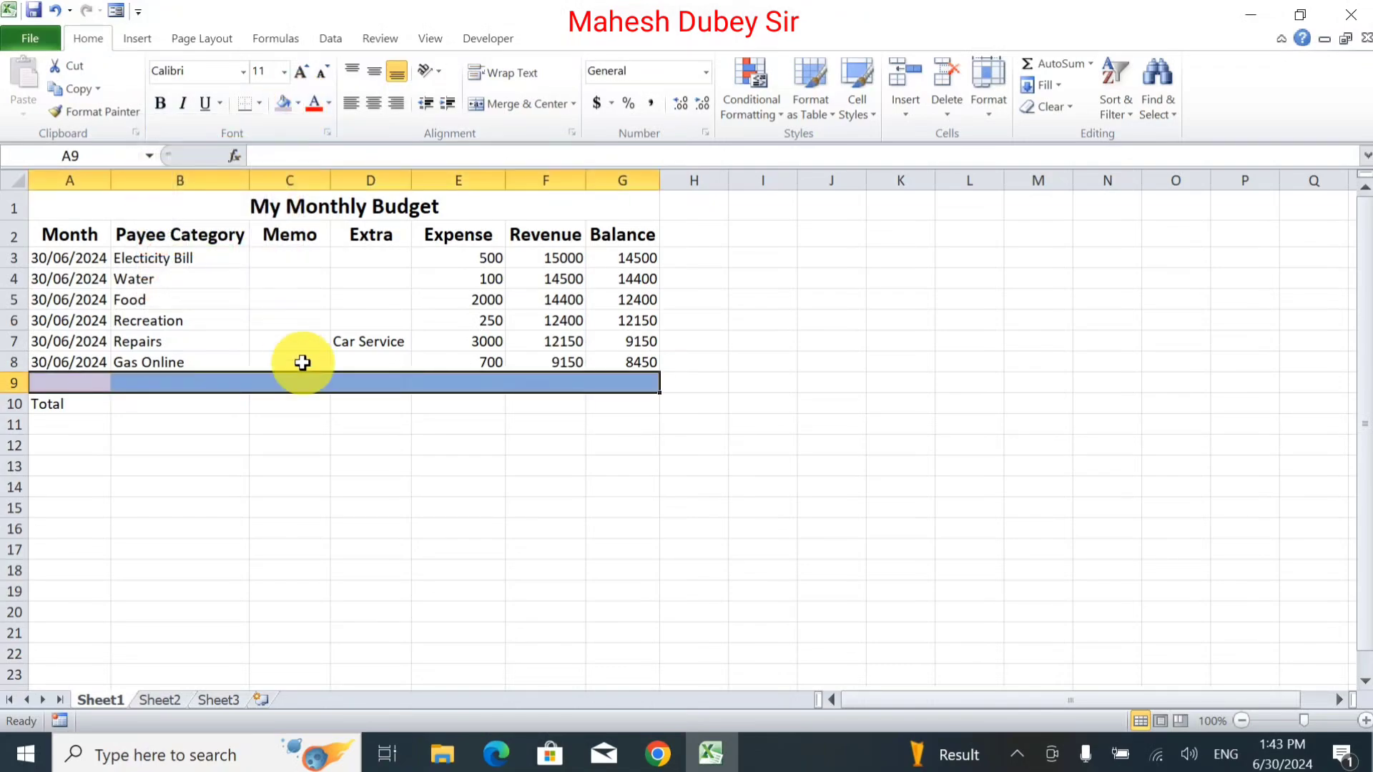
pyautogui.click(353, 421)
# Merge and center A10:D10 into one Total cell.
pyautogui.moveTo(98, 402); pyautogui.dragTo(400, 400)
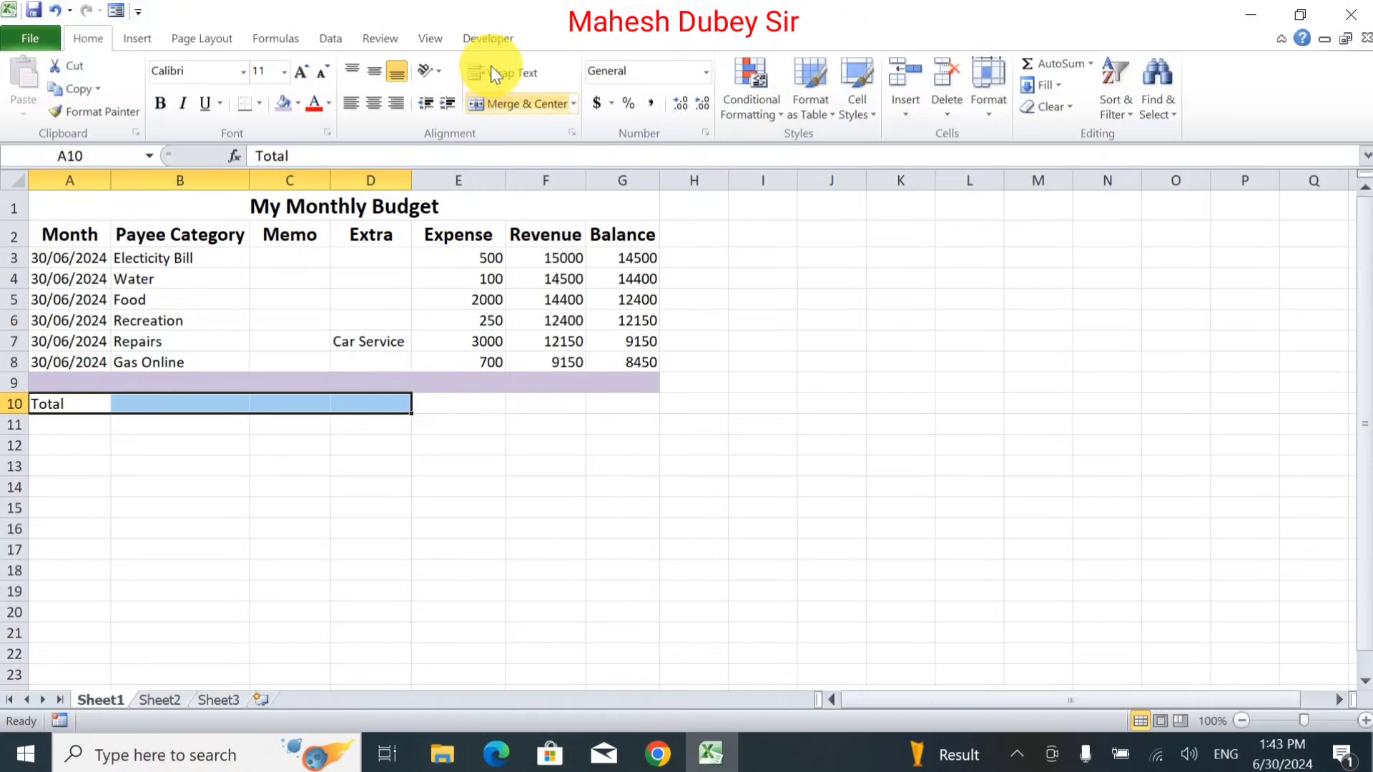
pyautogui.click(508, 105)
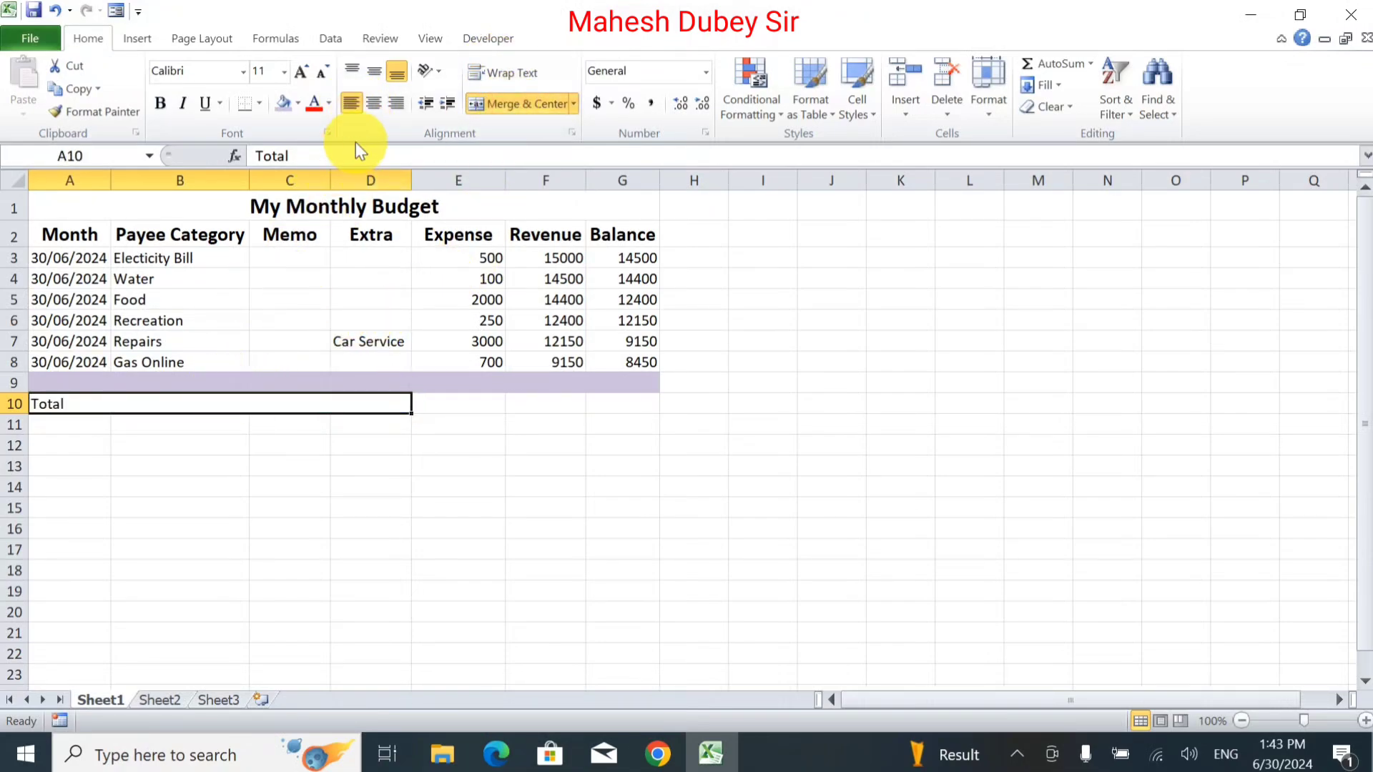
pyautogui.click(434, 421)
pyautogui.click(456, 402)
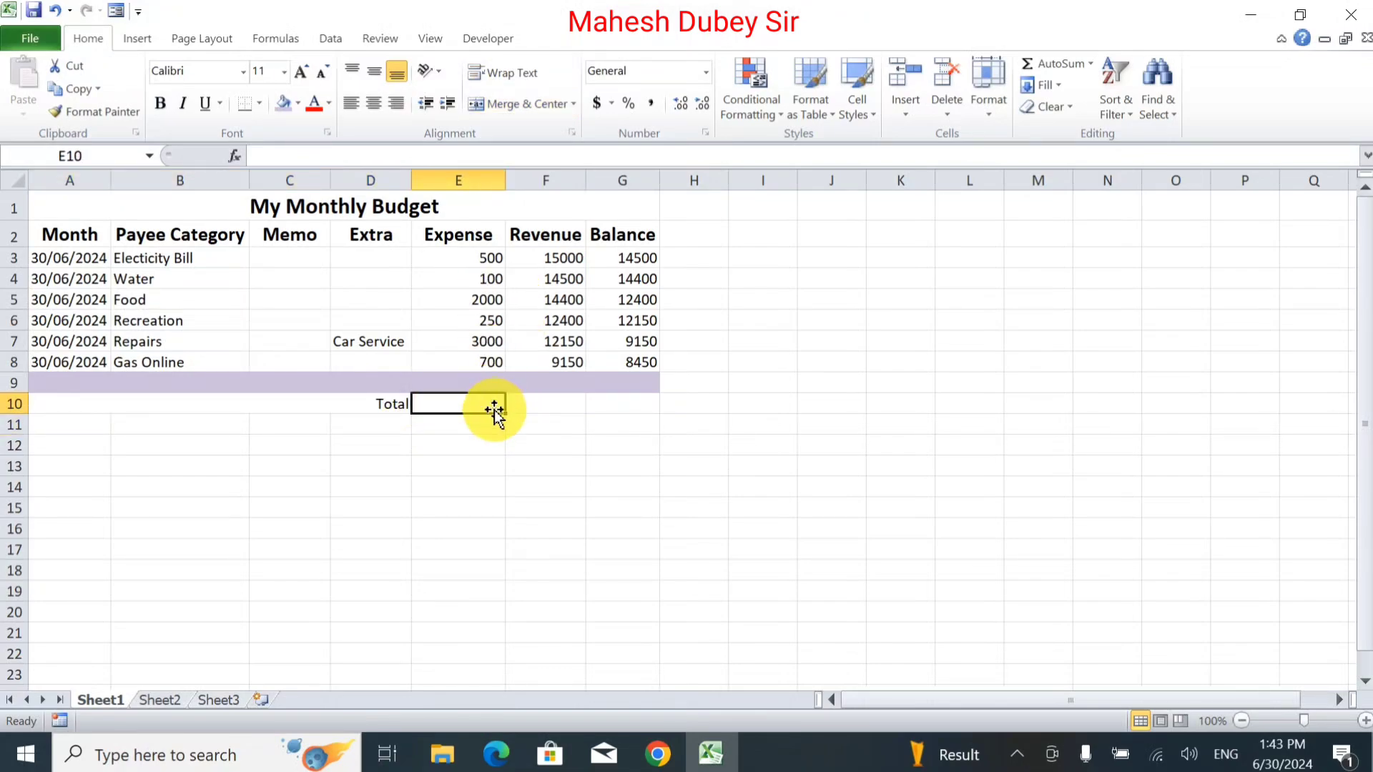
# Fix E10's #VALUE! error with =SUM(E3:E8), totalling the expenses to 6550.
pyautogui.write('=')
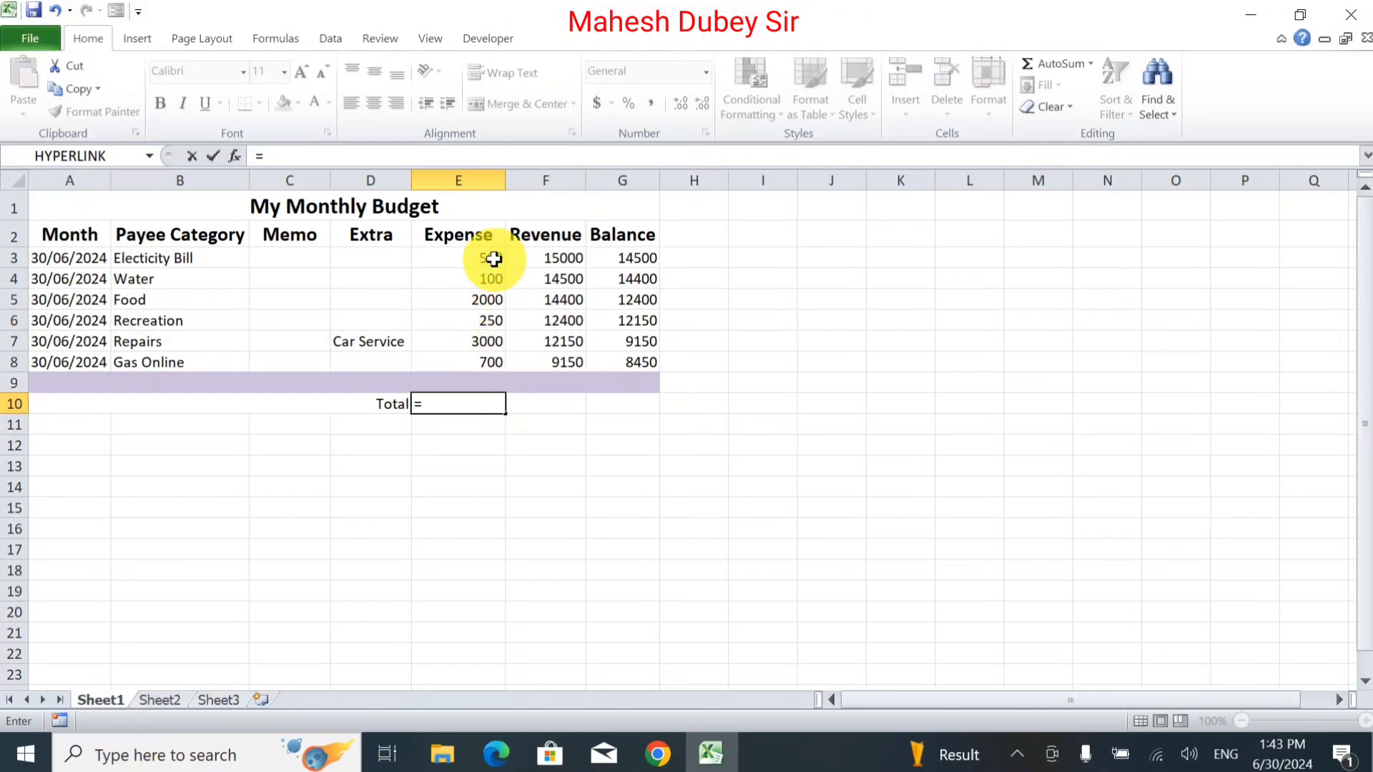
pyautogui.moveTo(490, 259); pyautogui.dragTo(493, 359)
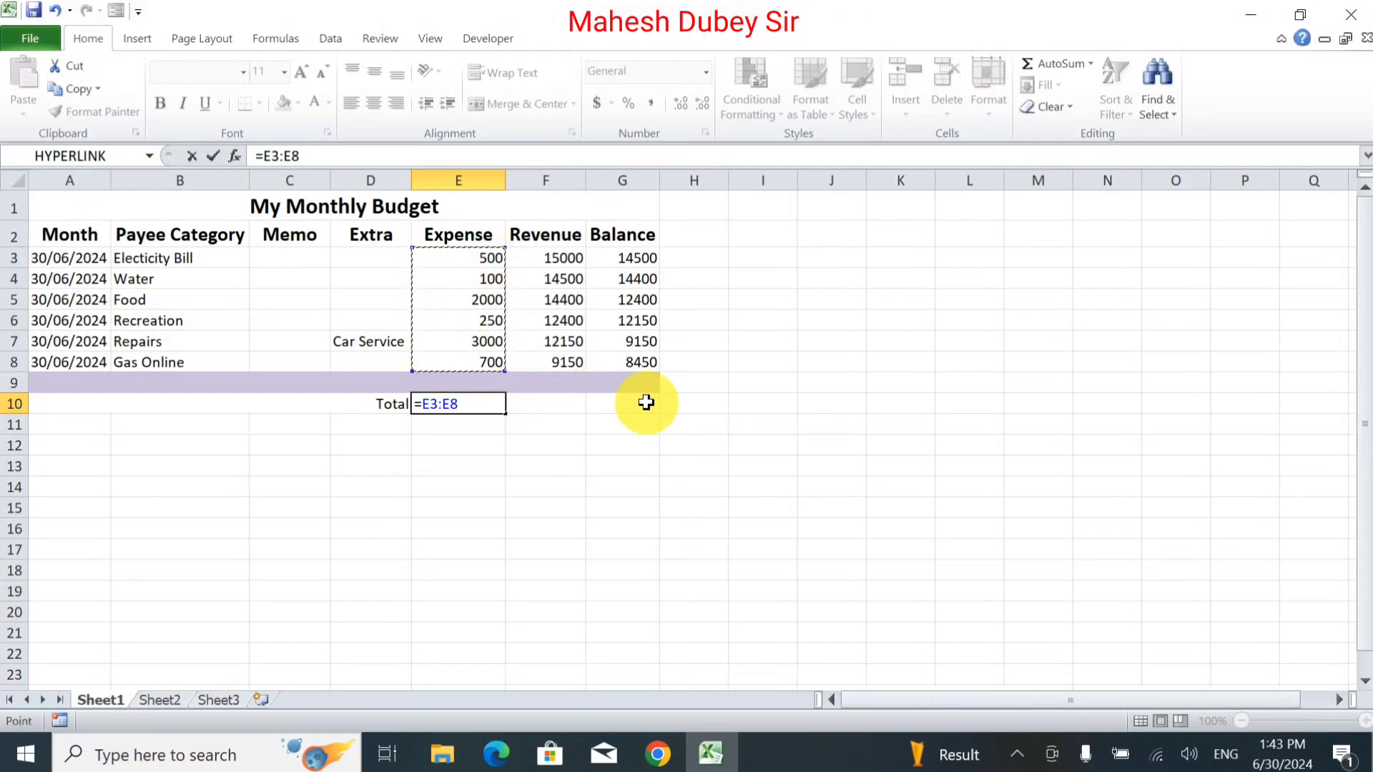
pyautogui.press('Return')
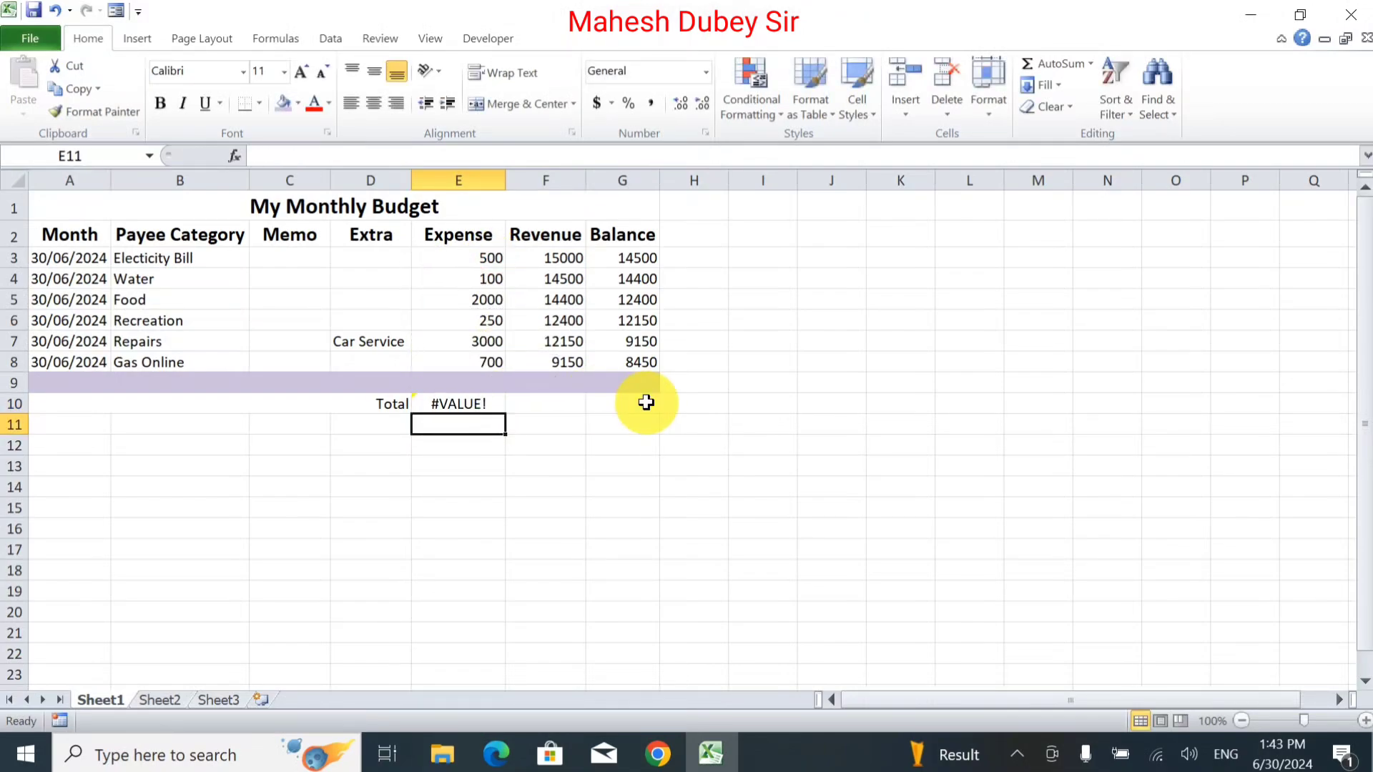
pyautogui.click(493, 402)
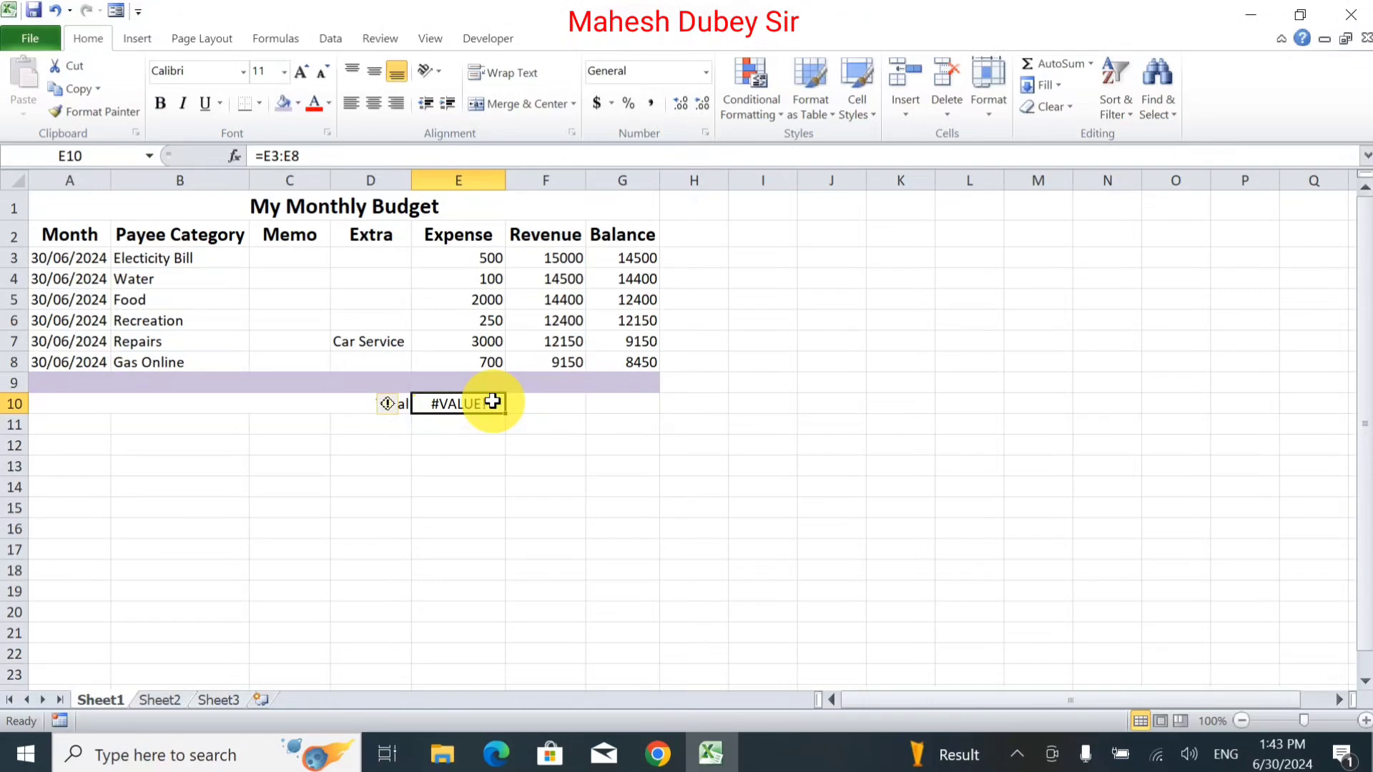
pyautogui.click(264, 155)
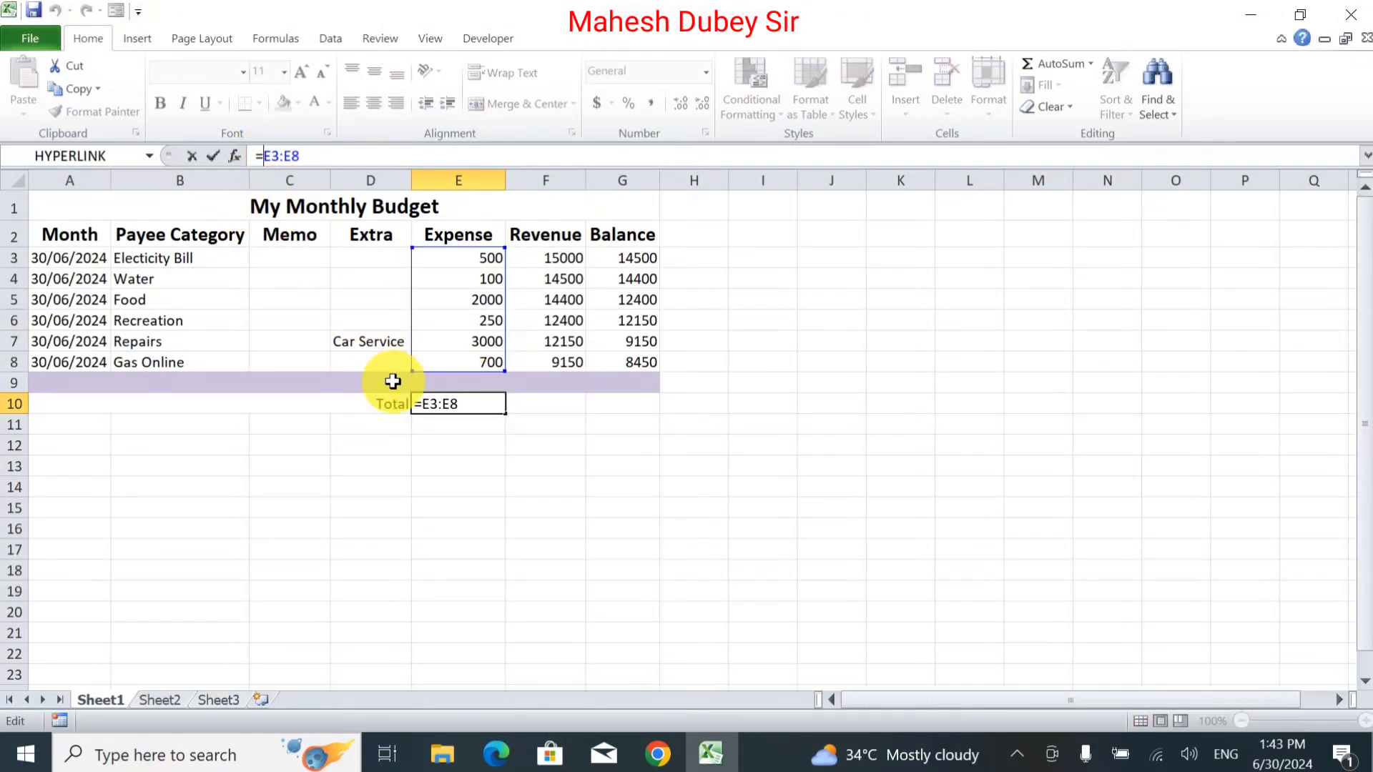
pyautogui.write('Sum')
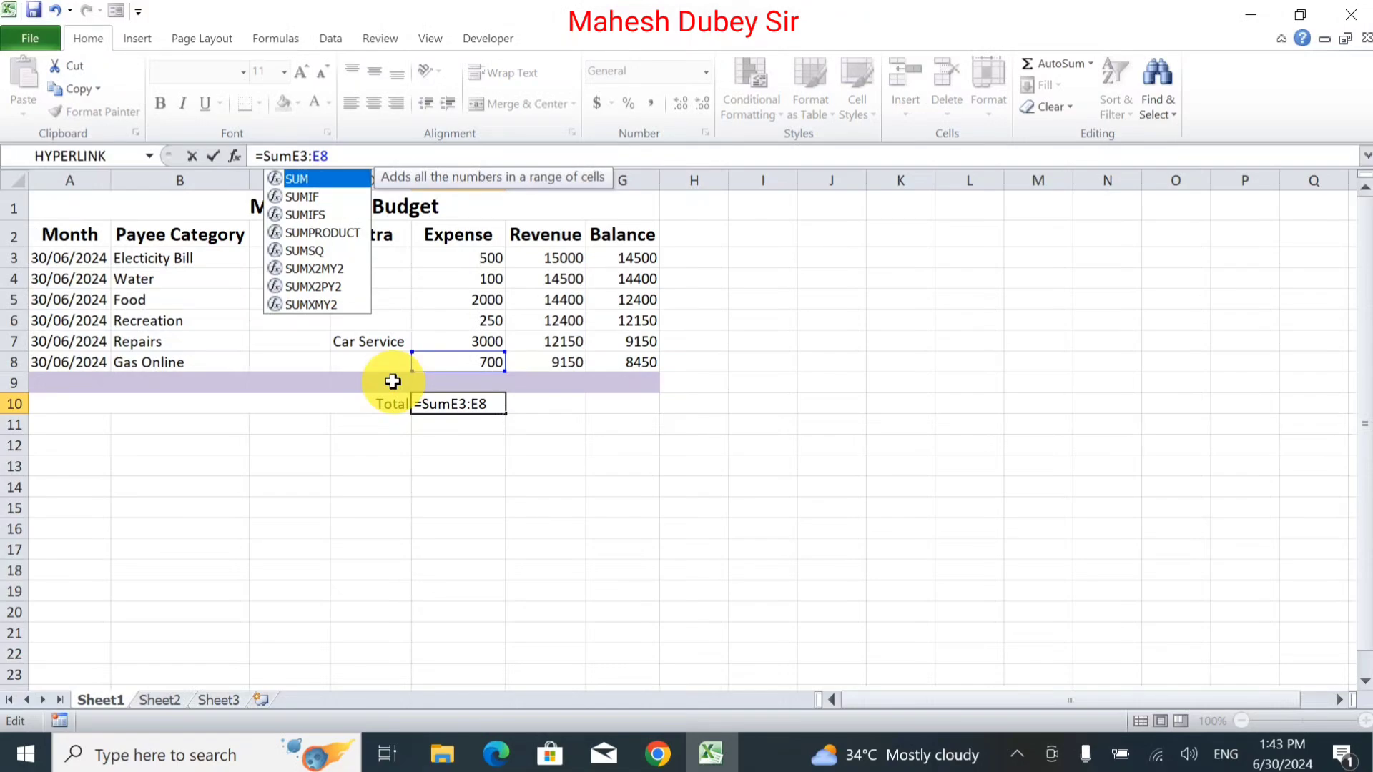
pyautogui.write('(')
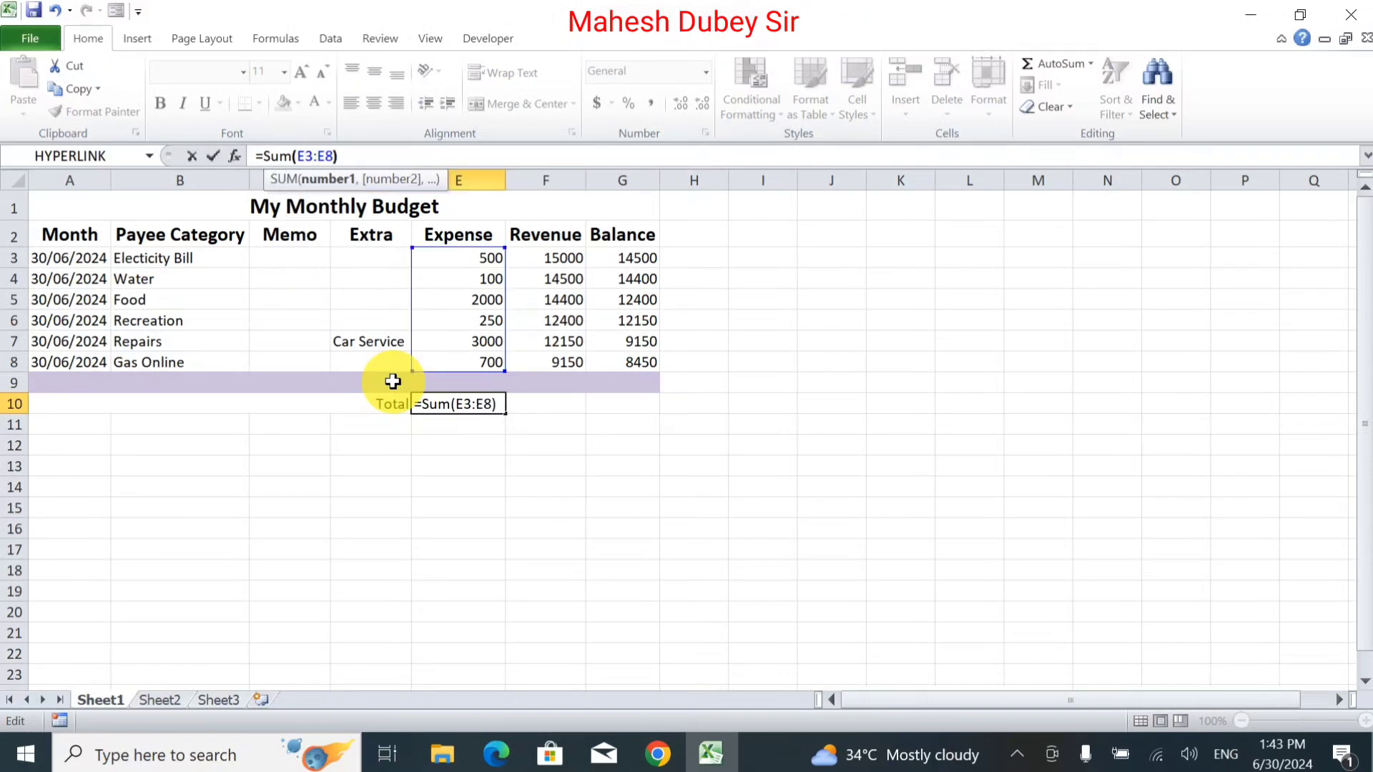
pyautogui.press('Return')
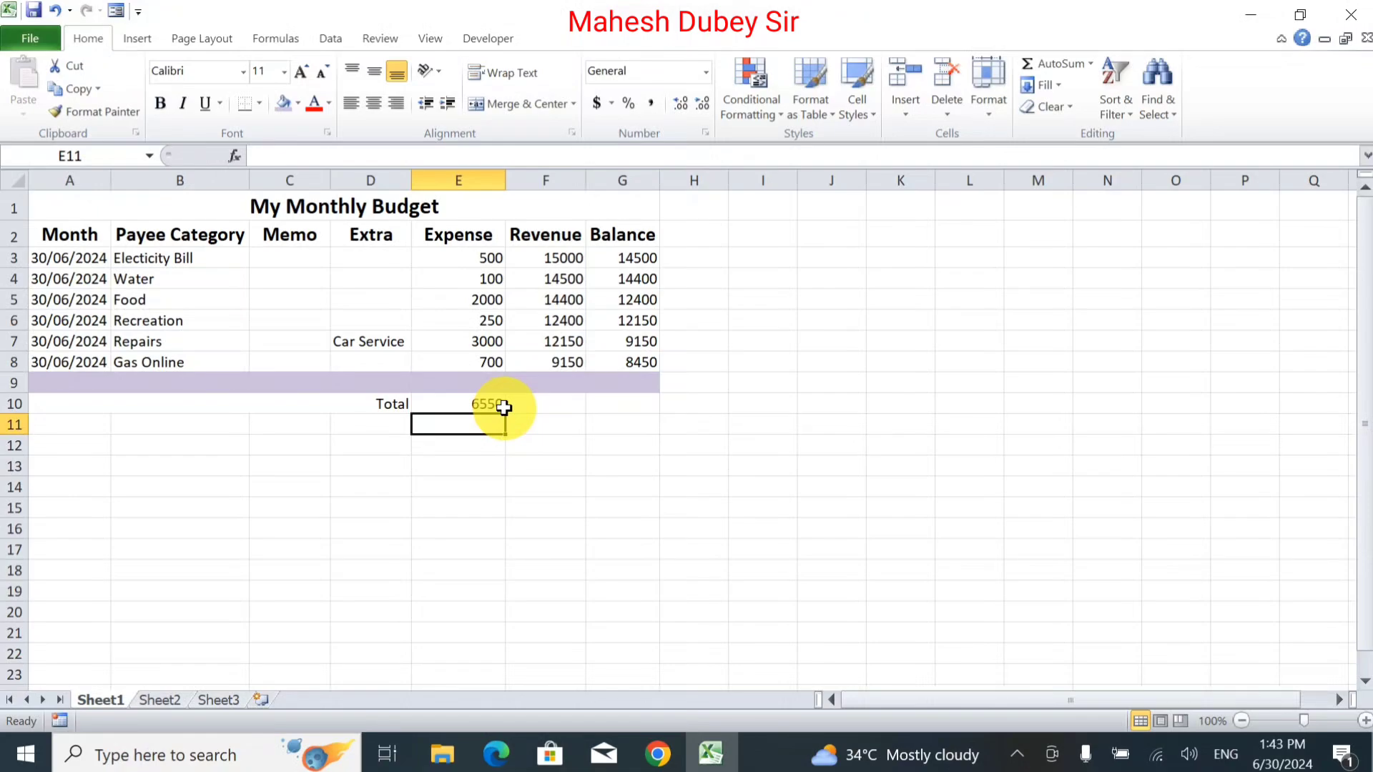
pyautogui.click(551, 404)
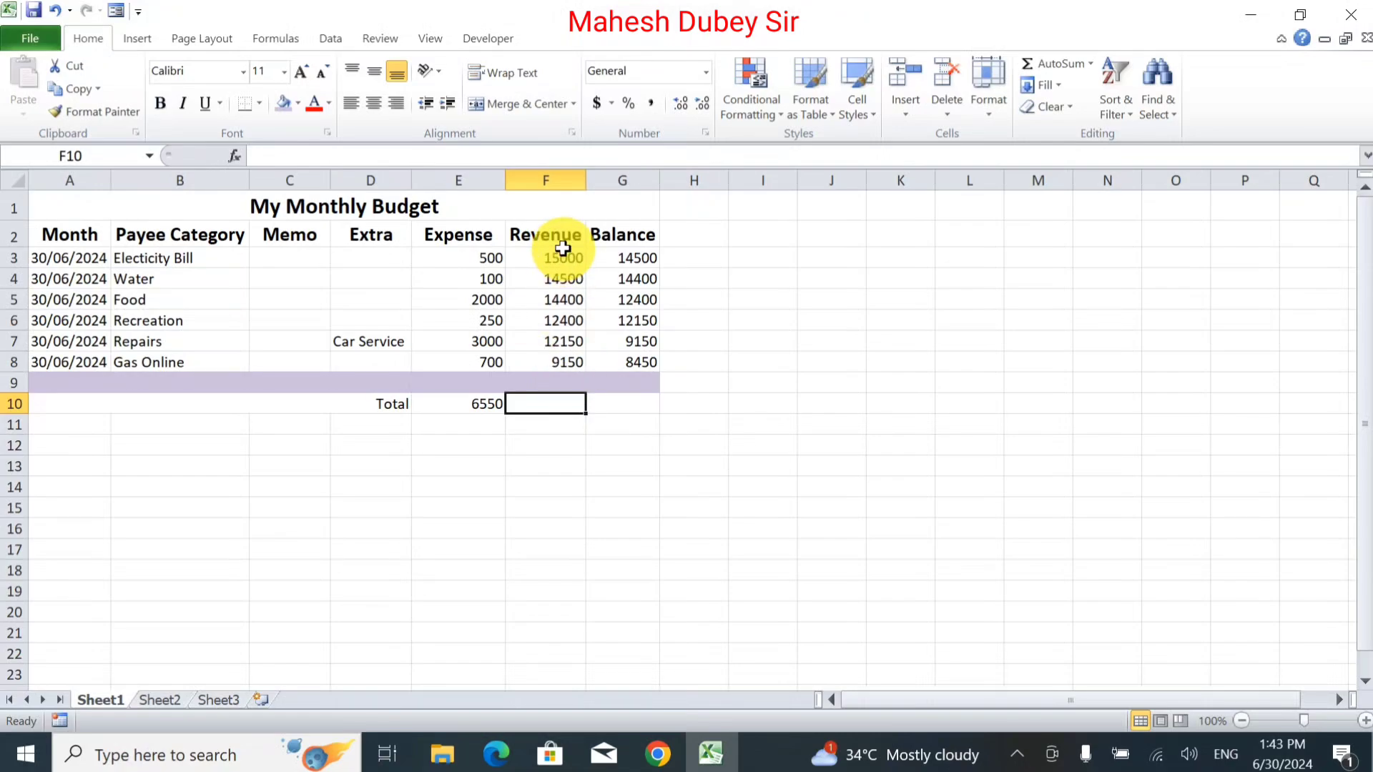
# Enter the Revenue total in F10 by referencing F3, showing 15000.
pyautogui.write('=')
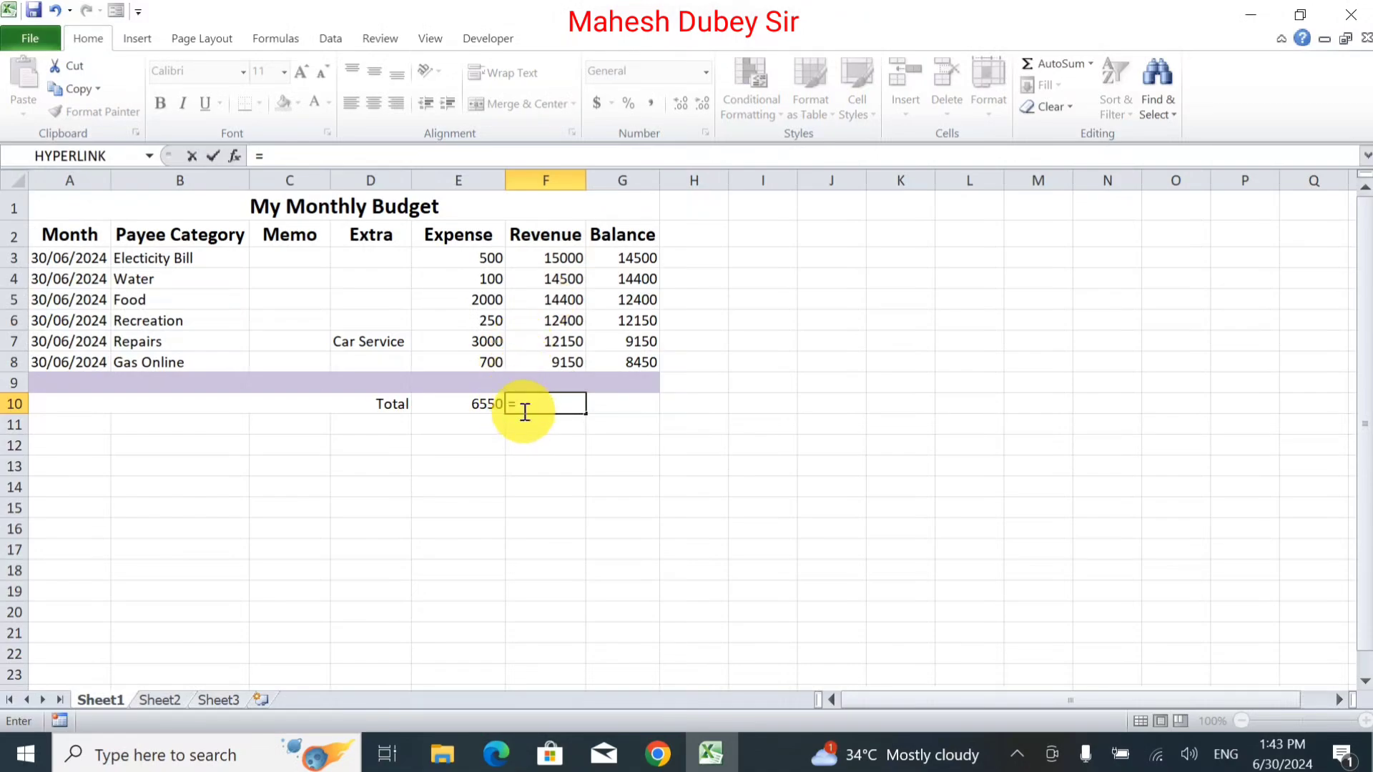
pyautogui.click(563, 259)
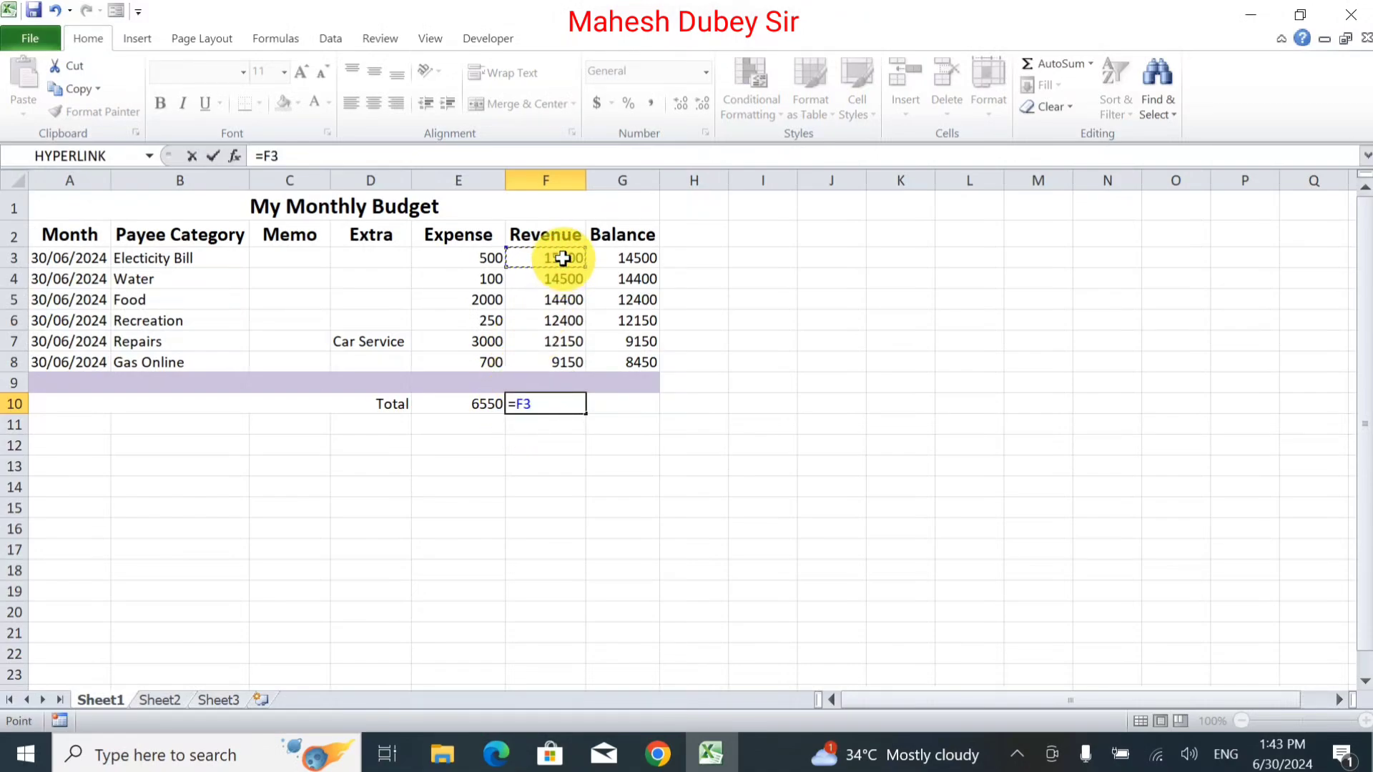
pyautogui.press('Return')
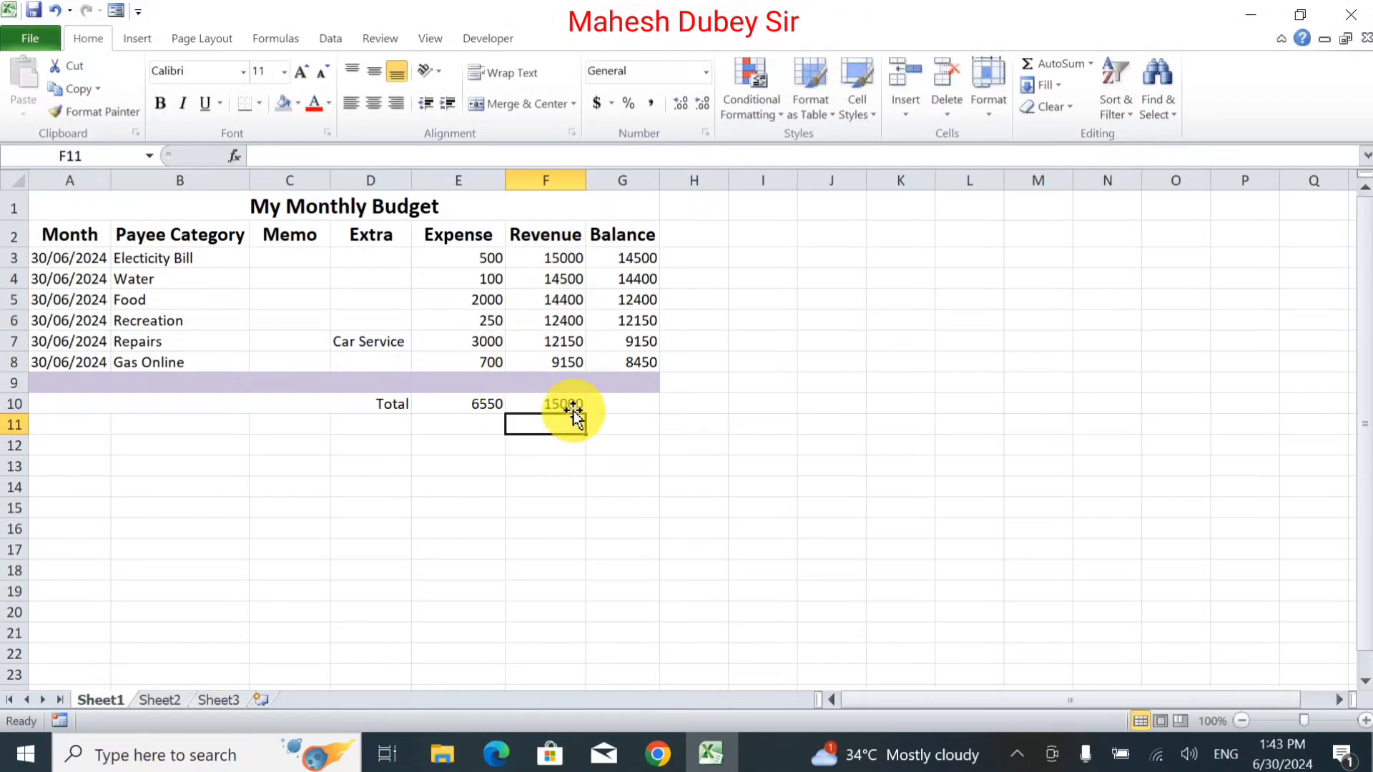
# Enter =F10-E10 in G10 for a total Balance of 8450.
pyautogui.click(632, 402)
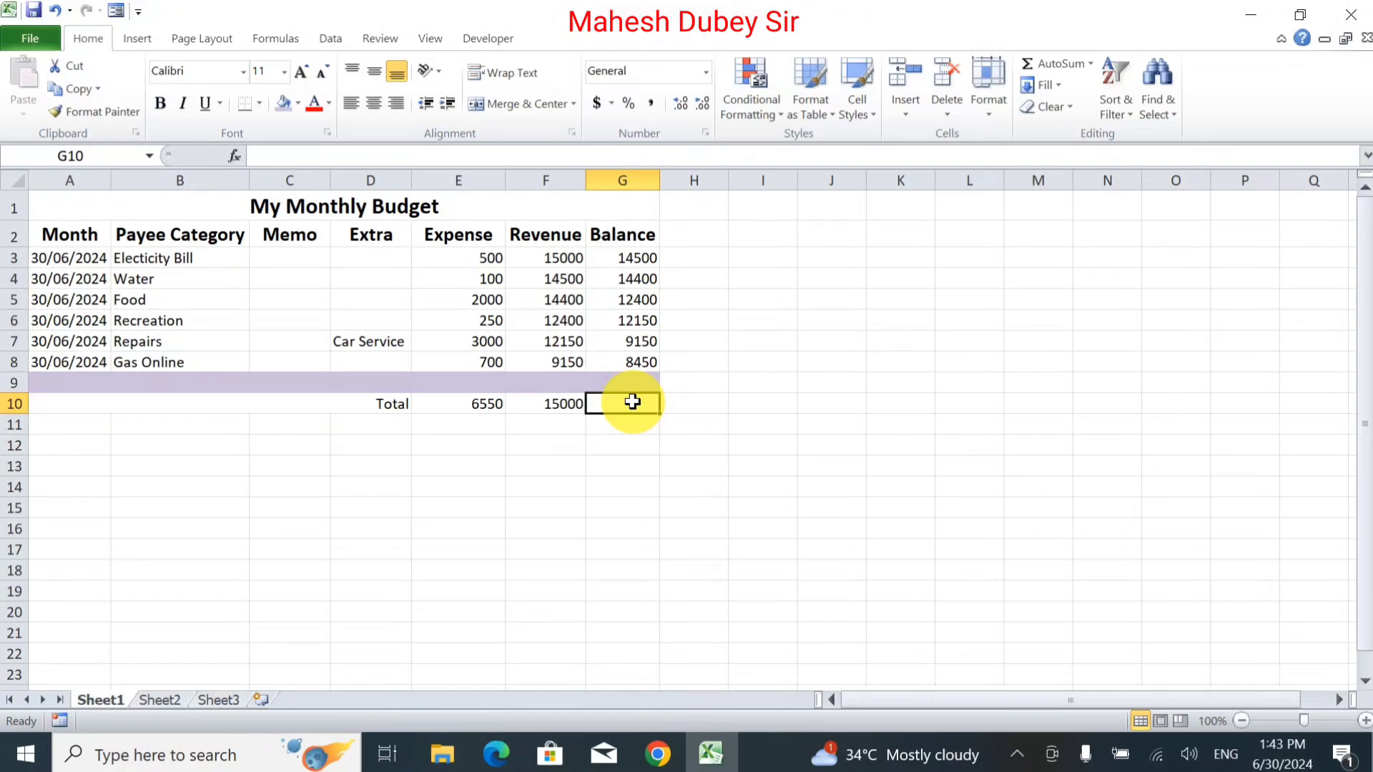
pyautogui.write('=')
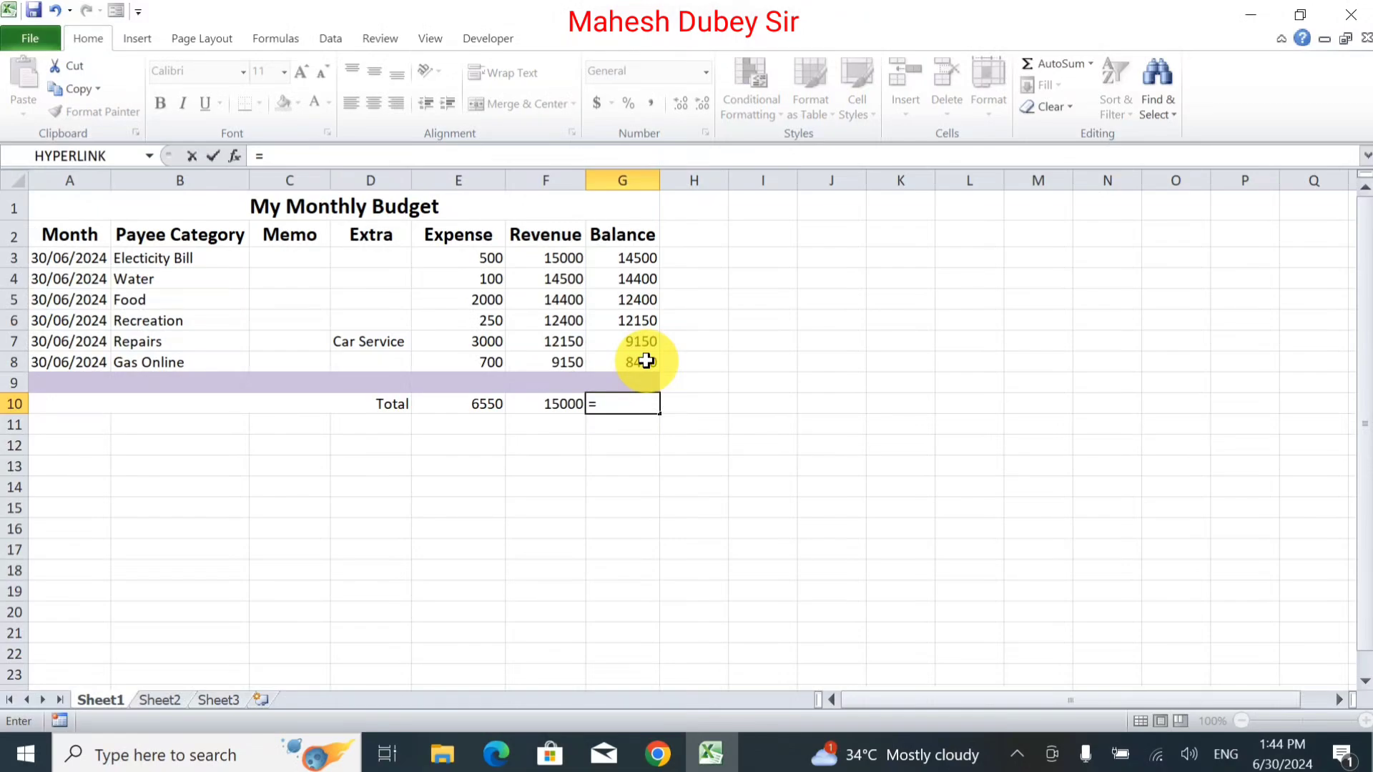
pyautogui.click(556, 404)
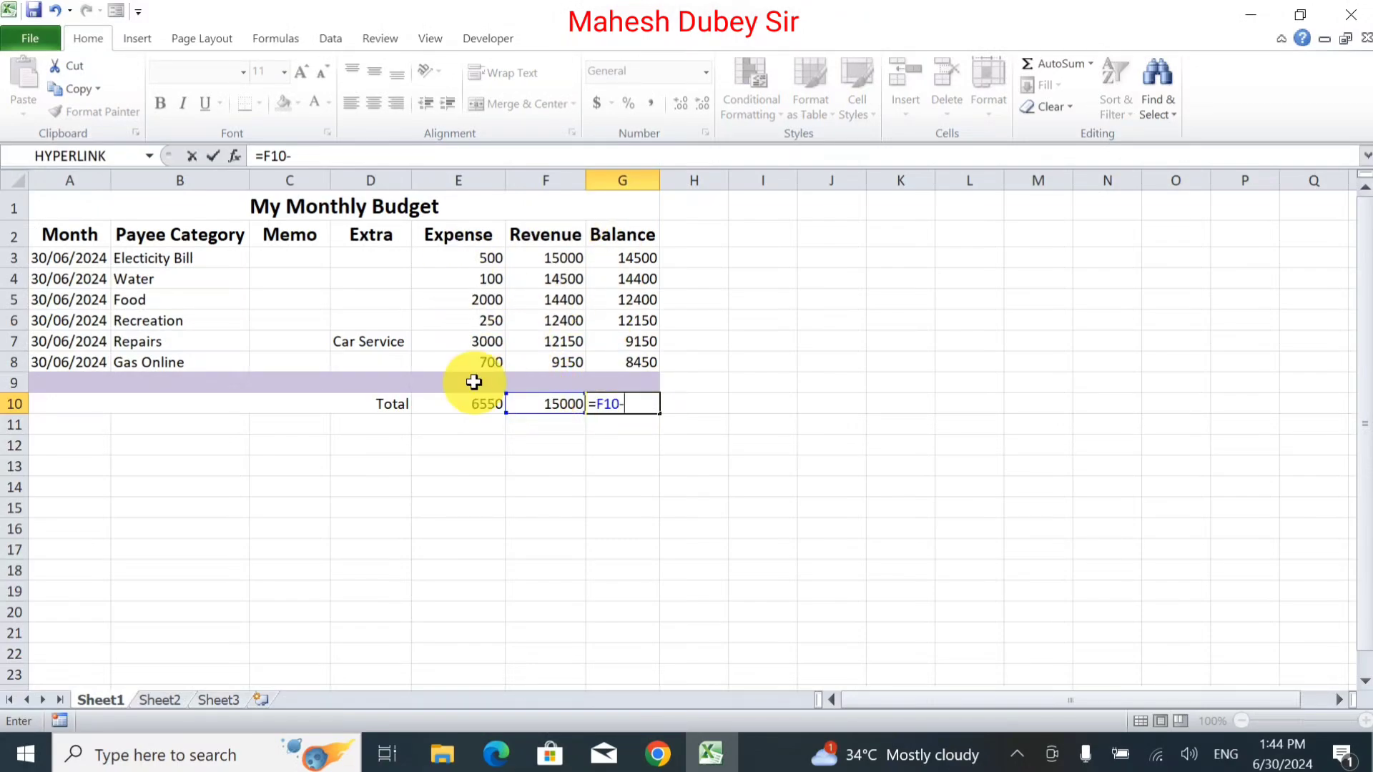
pyautogui.click(471, 404)
pyautogui.press('Return')
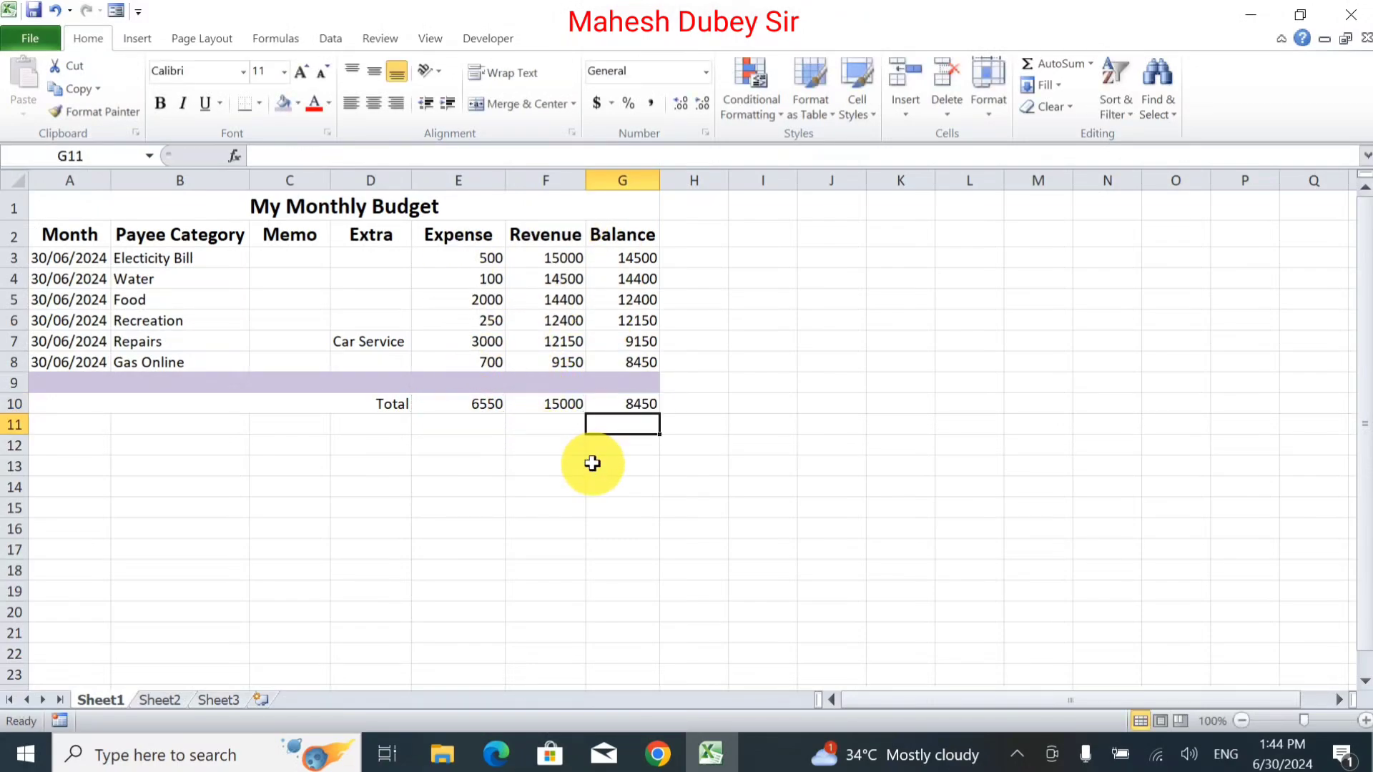
pyautogui.click(632, 402)
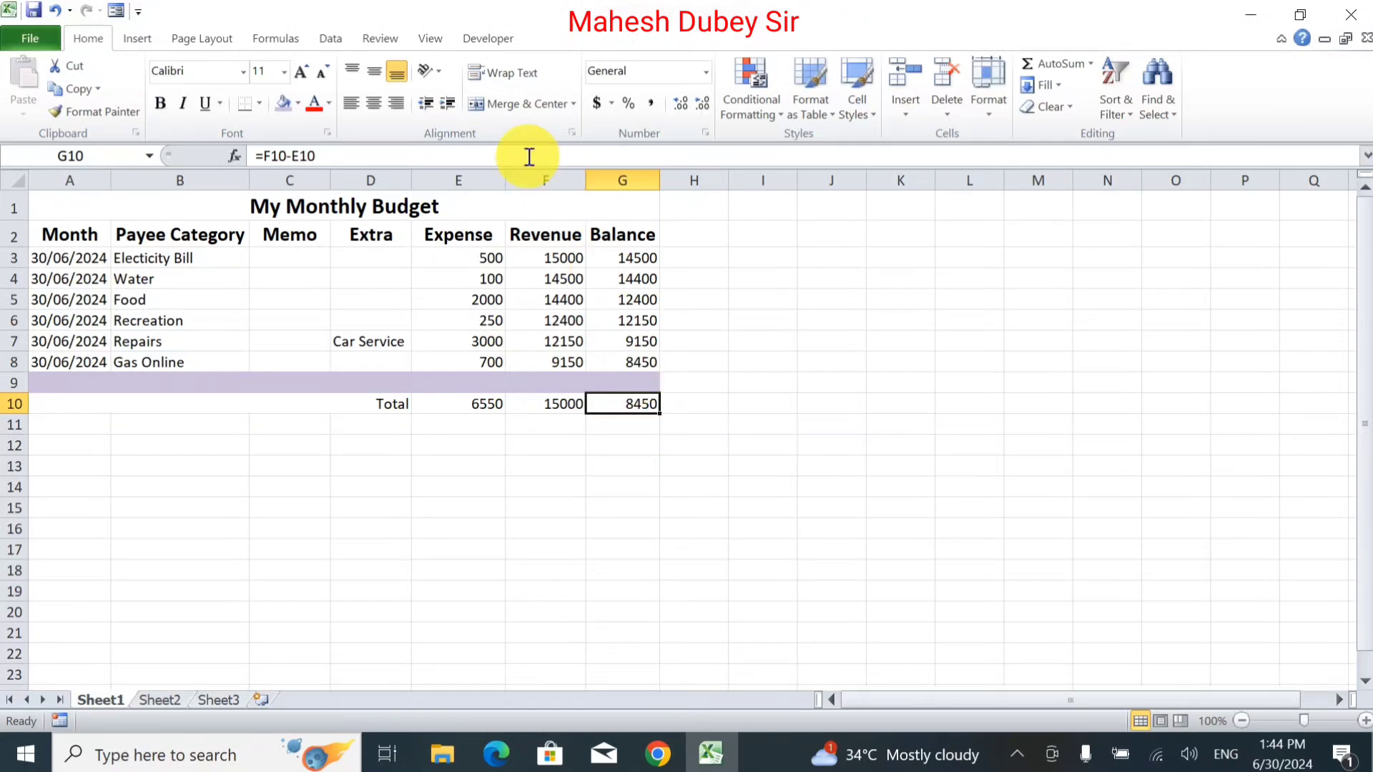
pyautogui.click(187, 209)
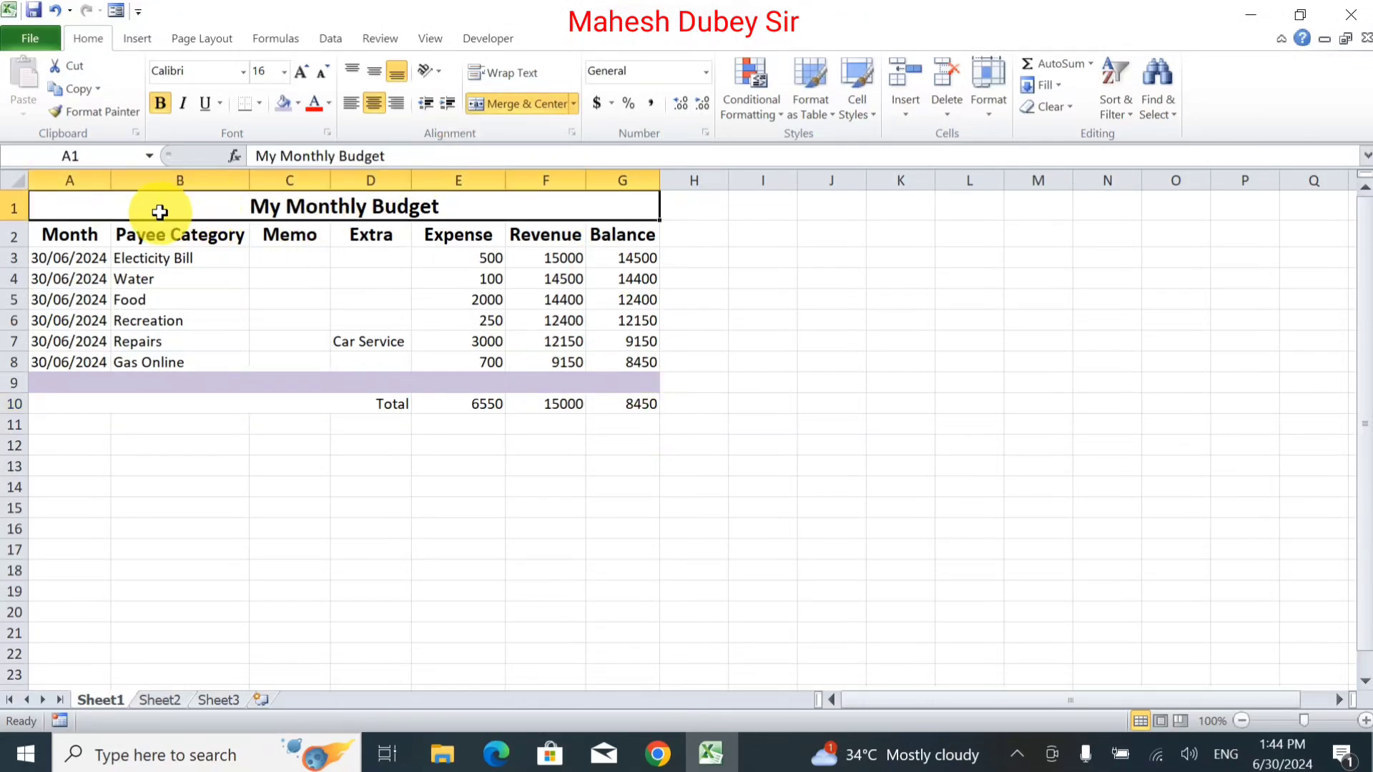
# Apply All Borders to the table A1:G8 and to the Total row.
pyautogui.moveTo(111, 206)
pyautogui.mouseDown()
pyautogui.moveTo(120, 391)
pyautogui.moveTo(119, 366)
pyautogui.mouseUp()
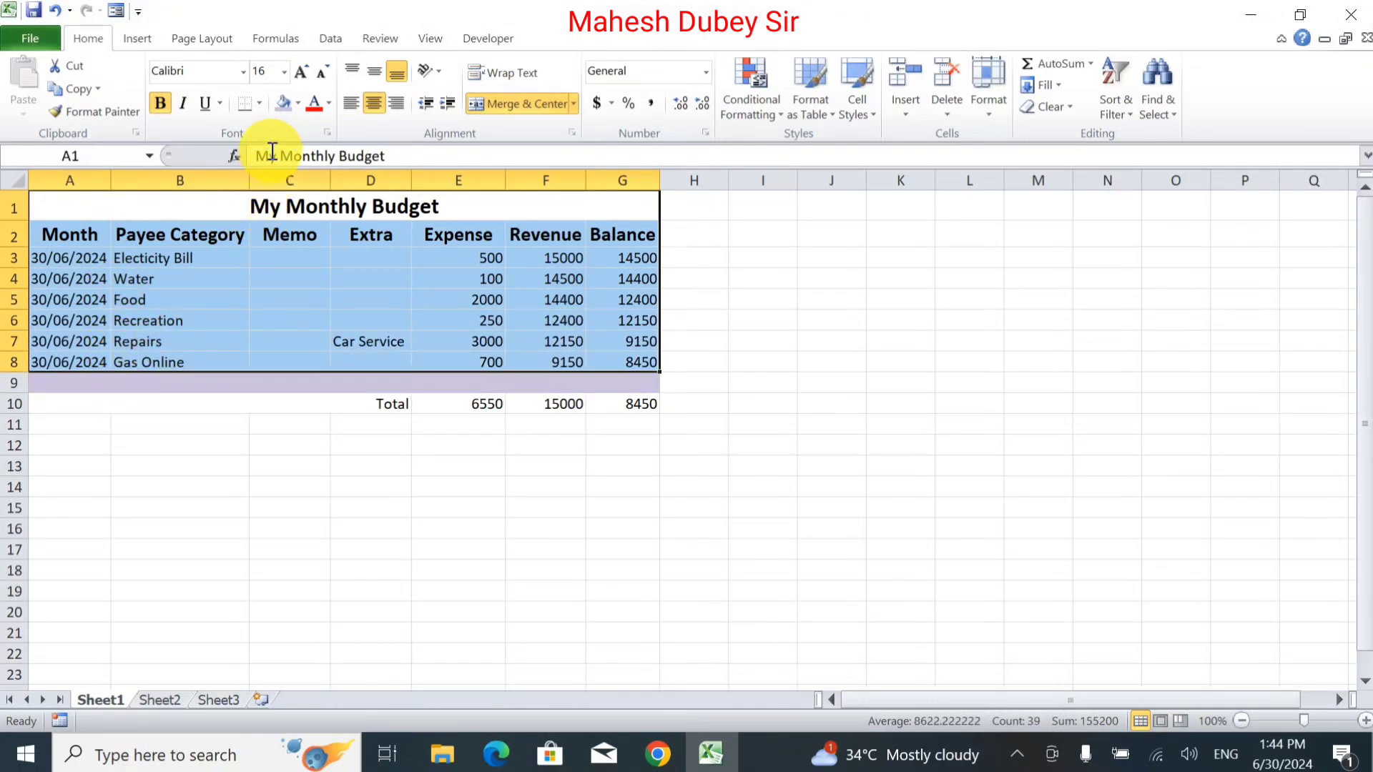
pyautogui.click(261, 103)
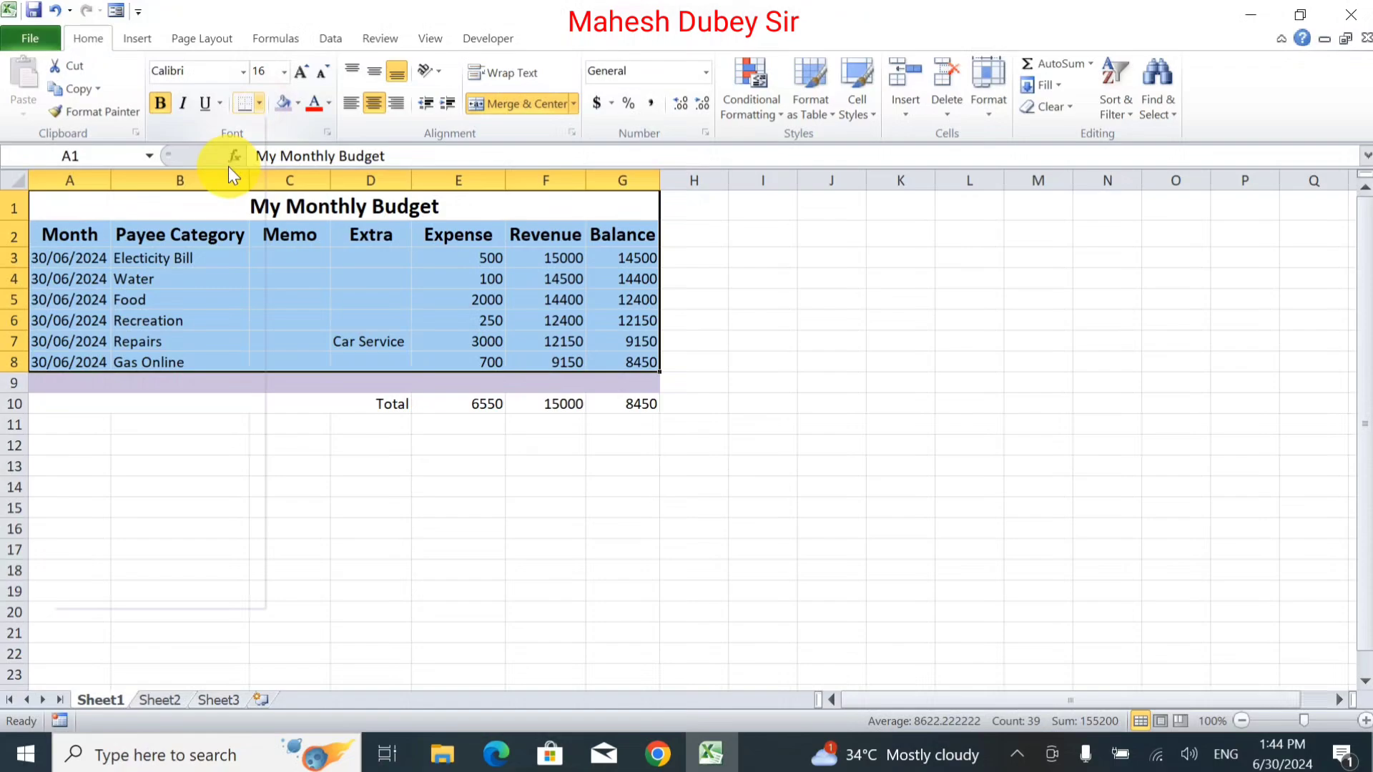
pyautogui.click(170, 266)
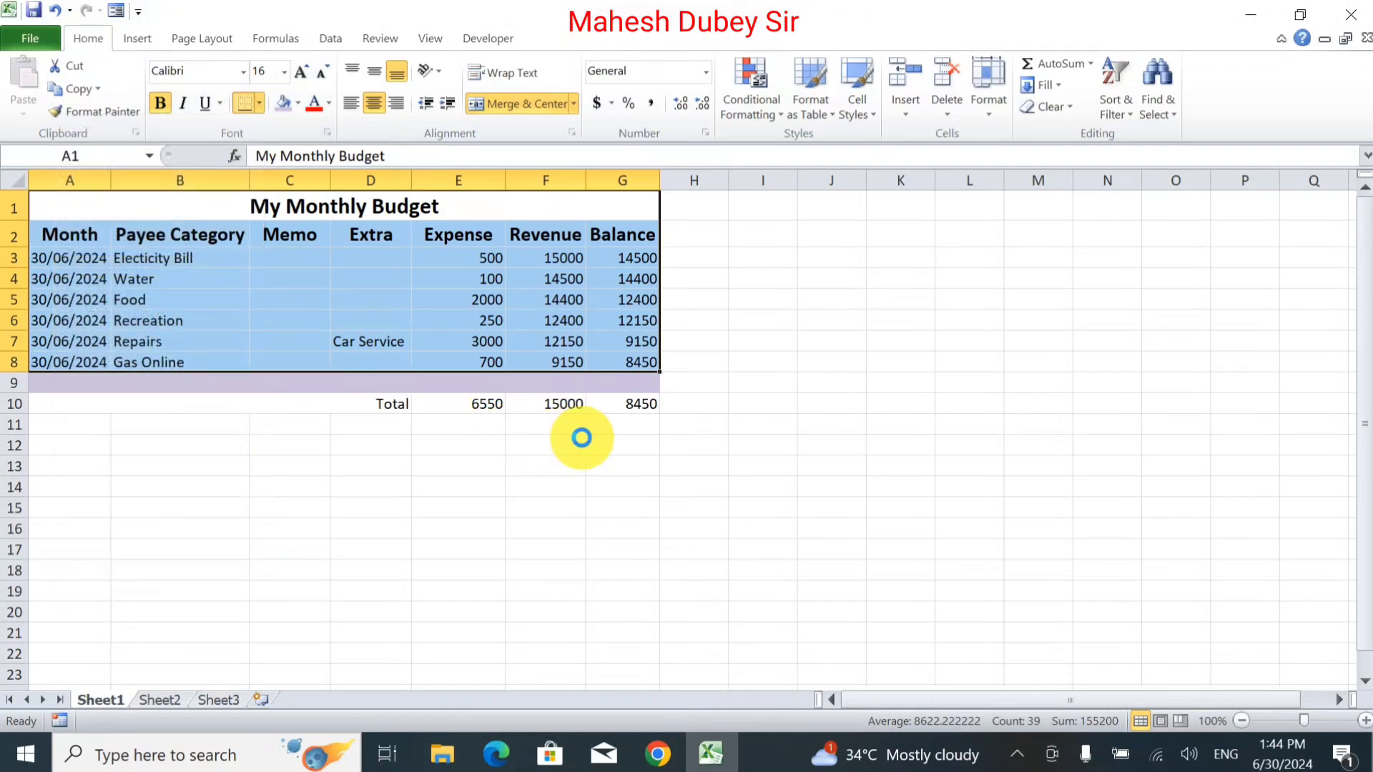
pyautogui.moveTo(637, 406)
pyautogui.mouseDown()
pyautogui.moveTo(335, 391)
pyautogui.moveTo(316, 409)
pyautogui.mouseUp()
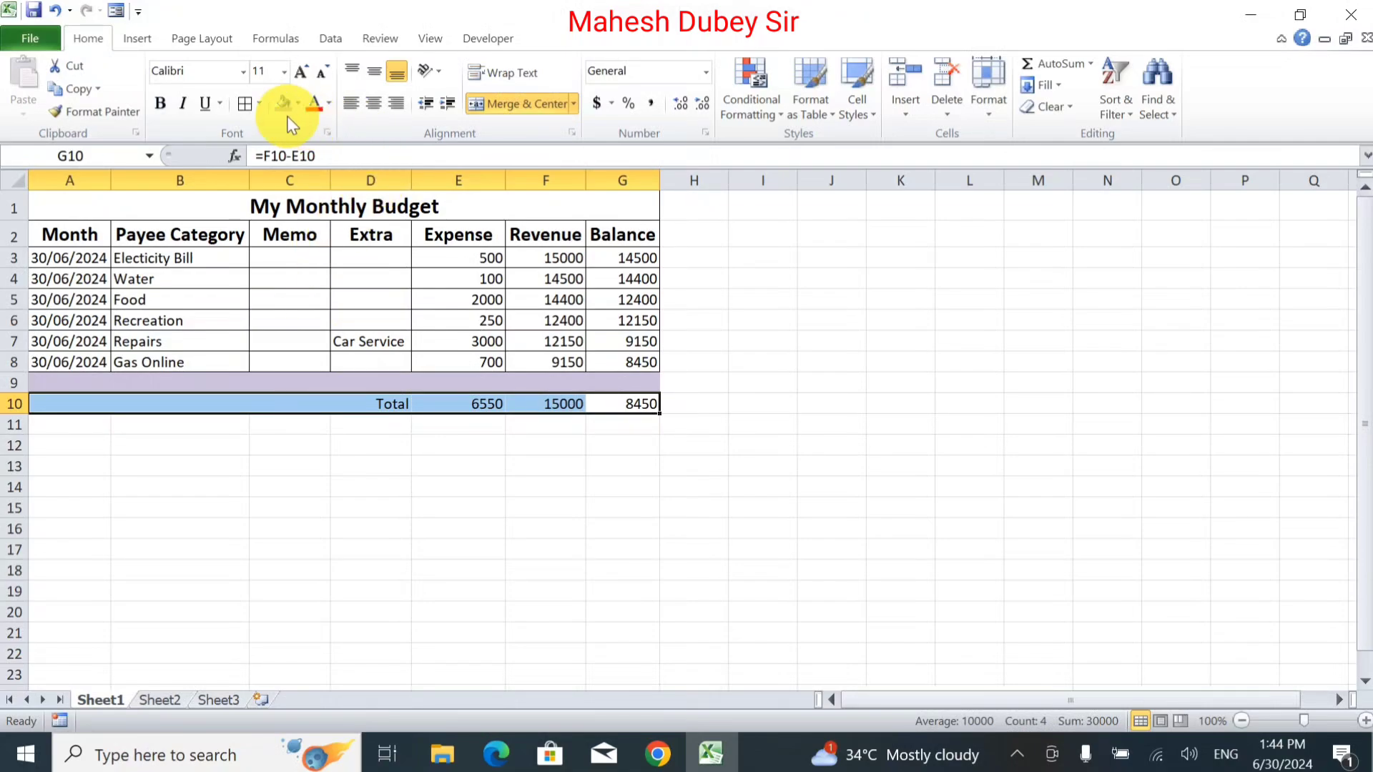
pyautogui.click(246, 103)
pyautogui.moveTo(279, 404); pyautogui.dragTo(635, 404)
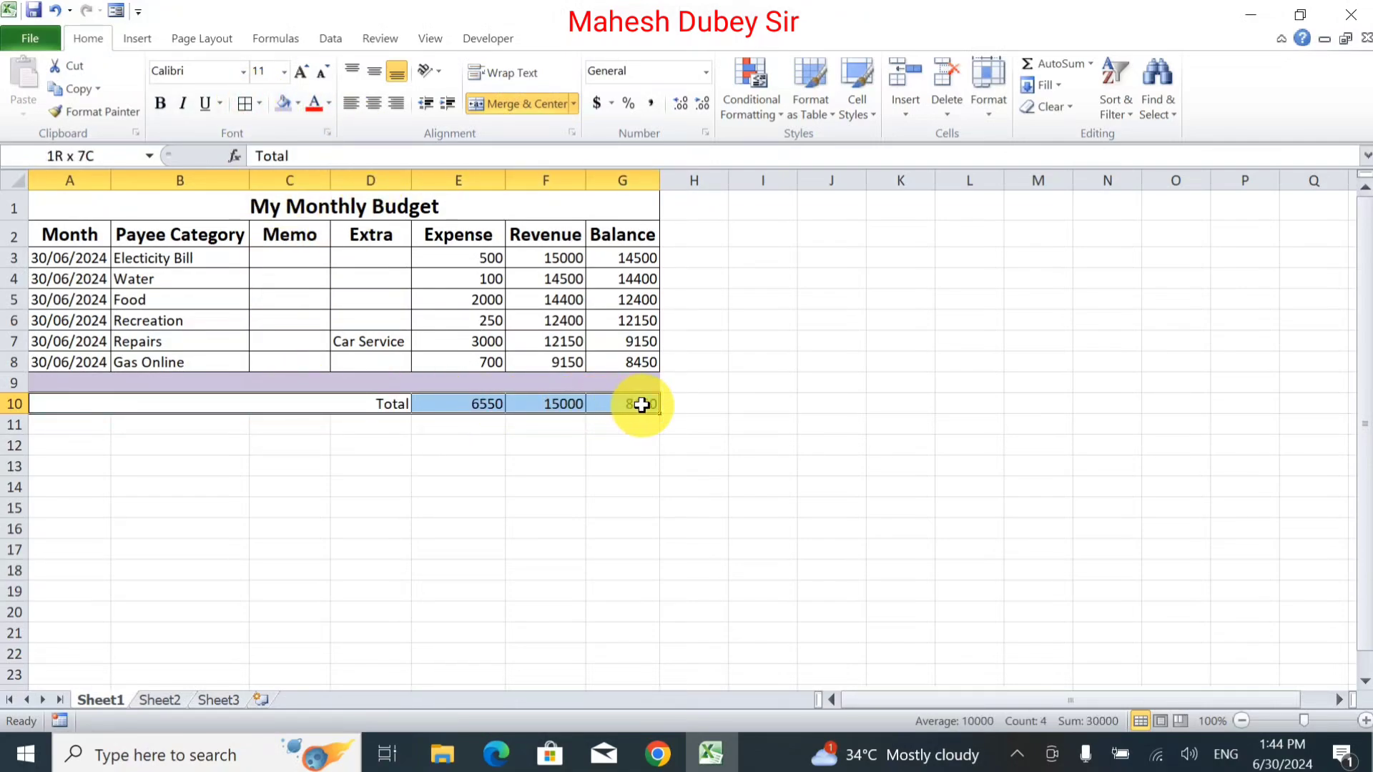
pyautogui.click(298, 103)
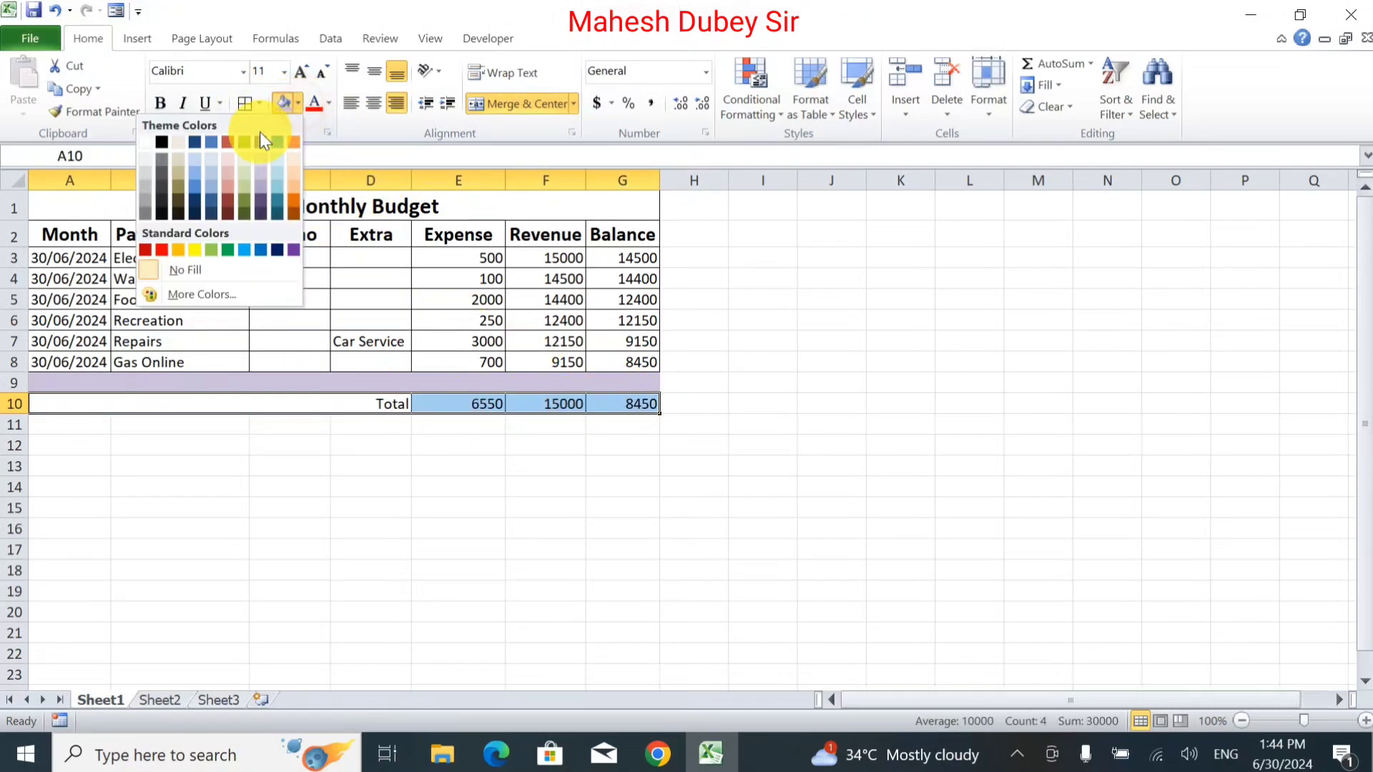
# Fill the Total row and the column header row with grey.
pyautogui.click(146, 189)
pyautogui.moveTo(61, 236); pyautogui.dragTo(626, 236)
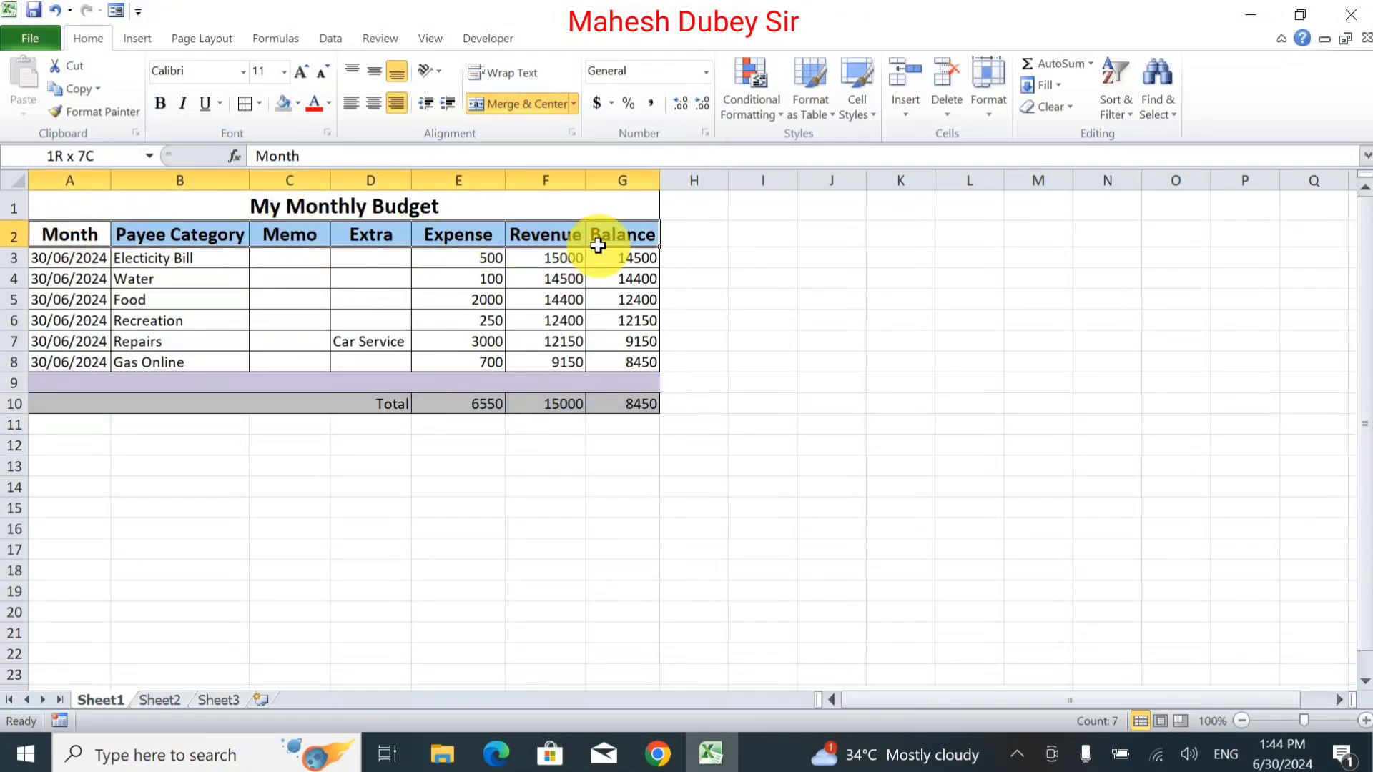
pyautogui.click(298, 104)
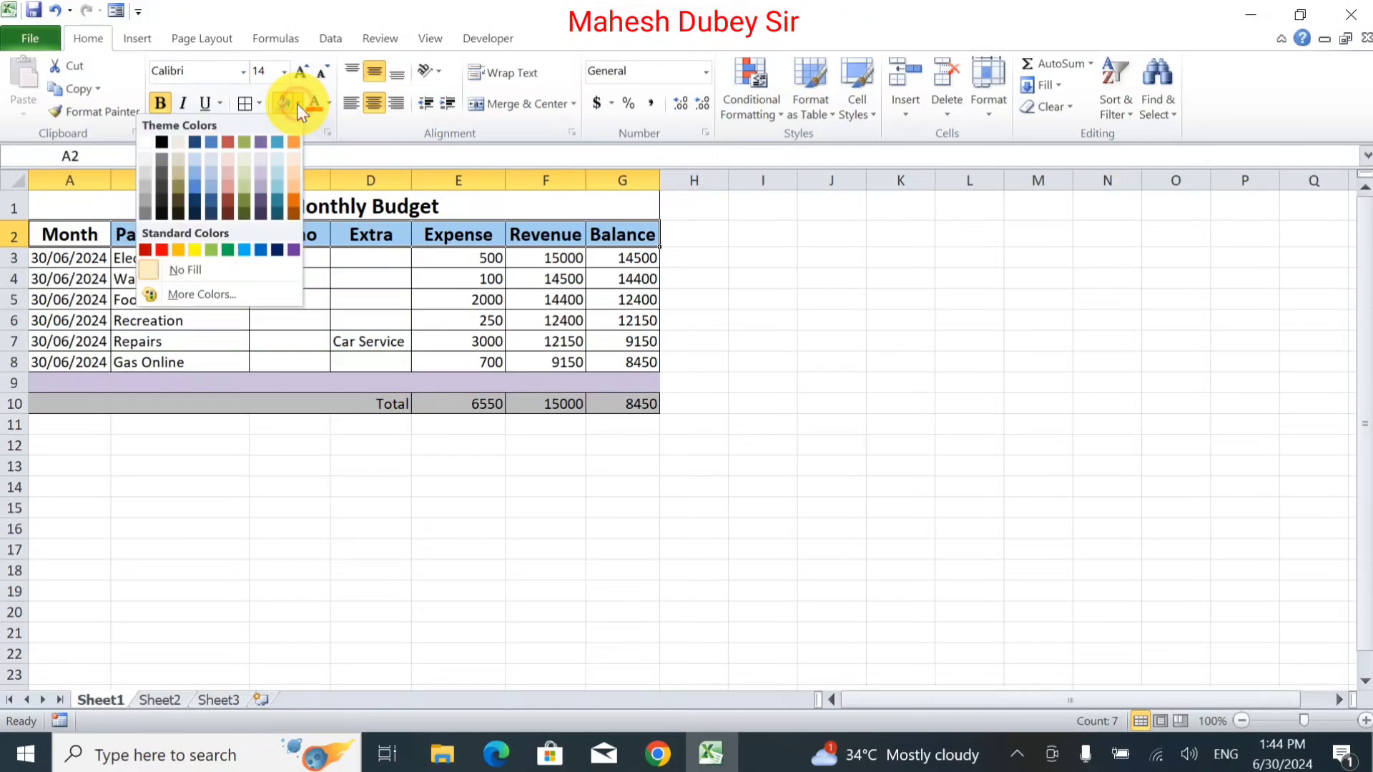
pyautogui.click(145, 191)
# Fill the My Monthly Budget title cell light green.
pyautogui.click(257, 208)
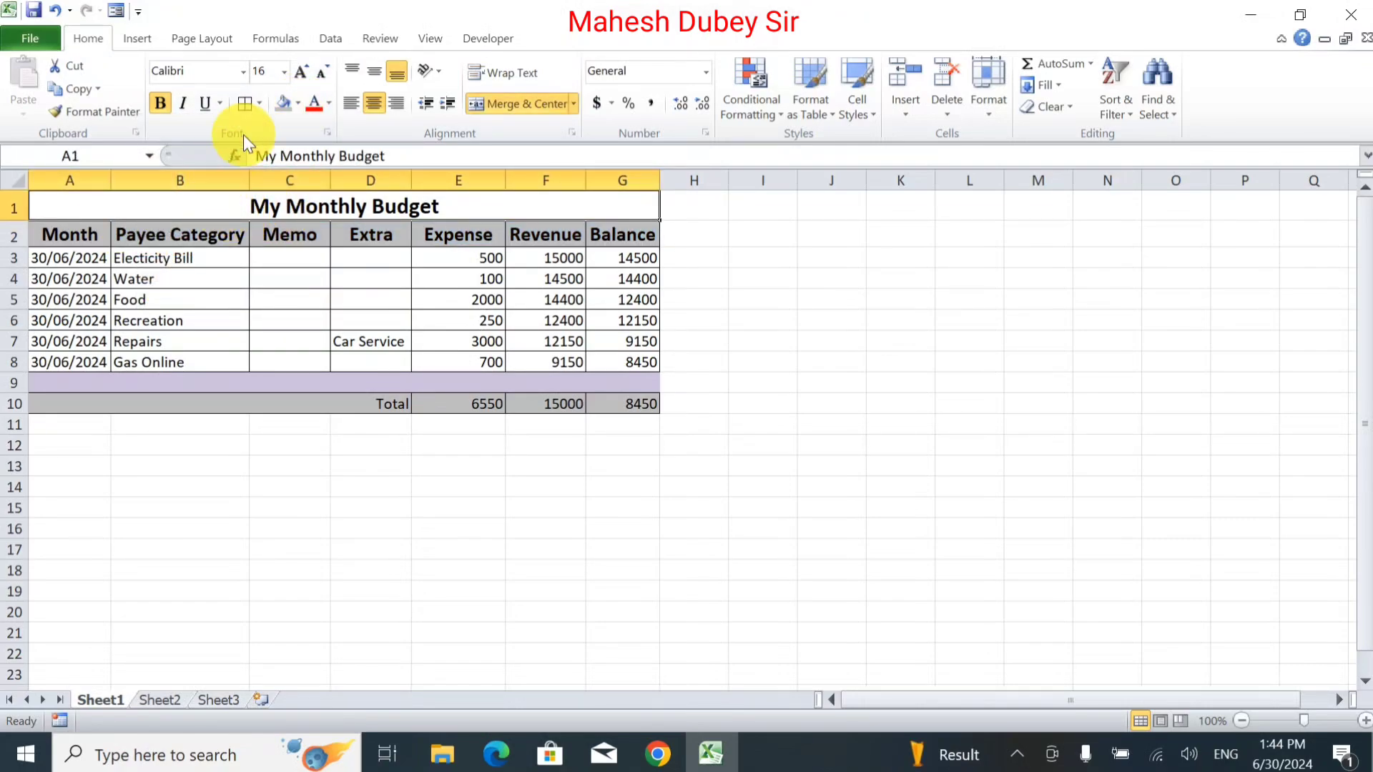
pyautogui.click(299, 104)
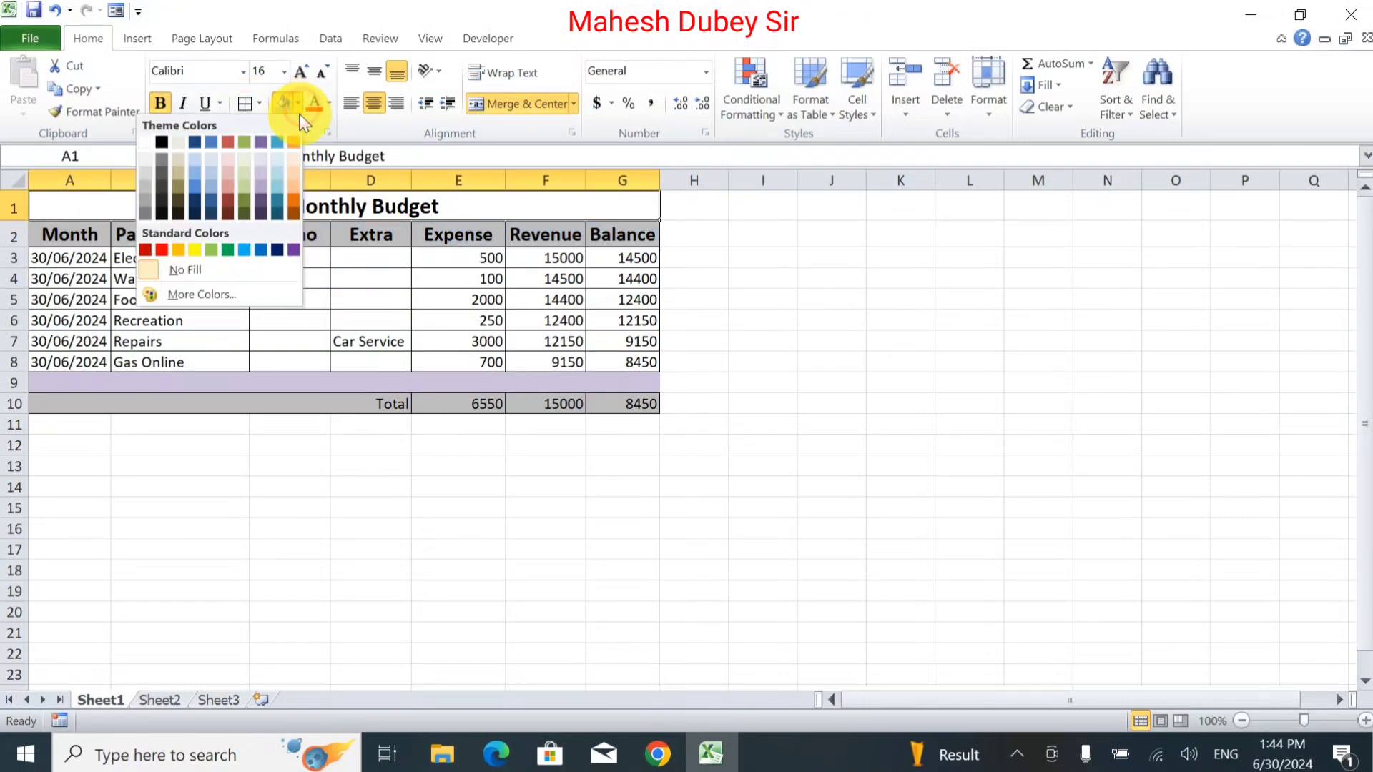
pyautogui.click(221, 247)
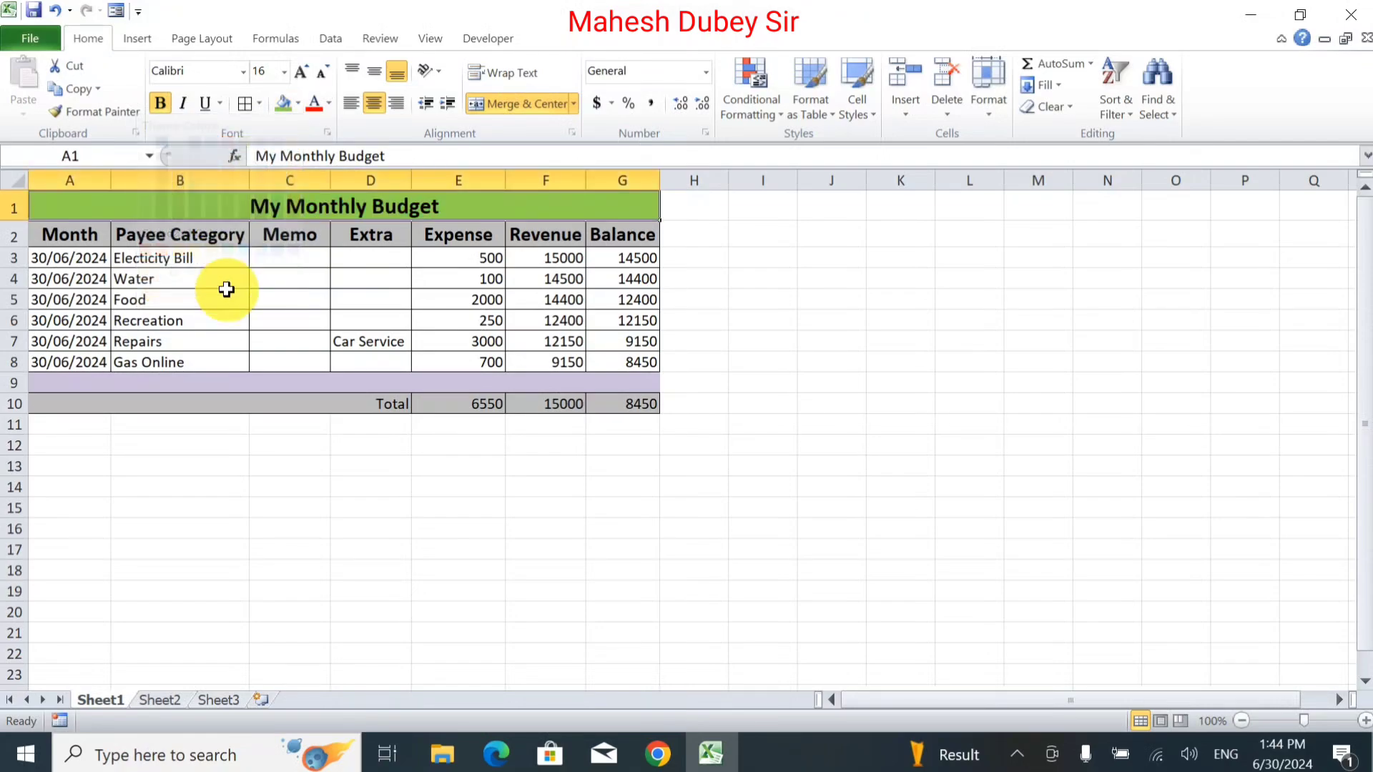
pyautogui.click(224, 295)
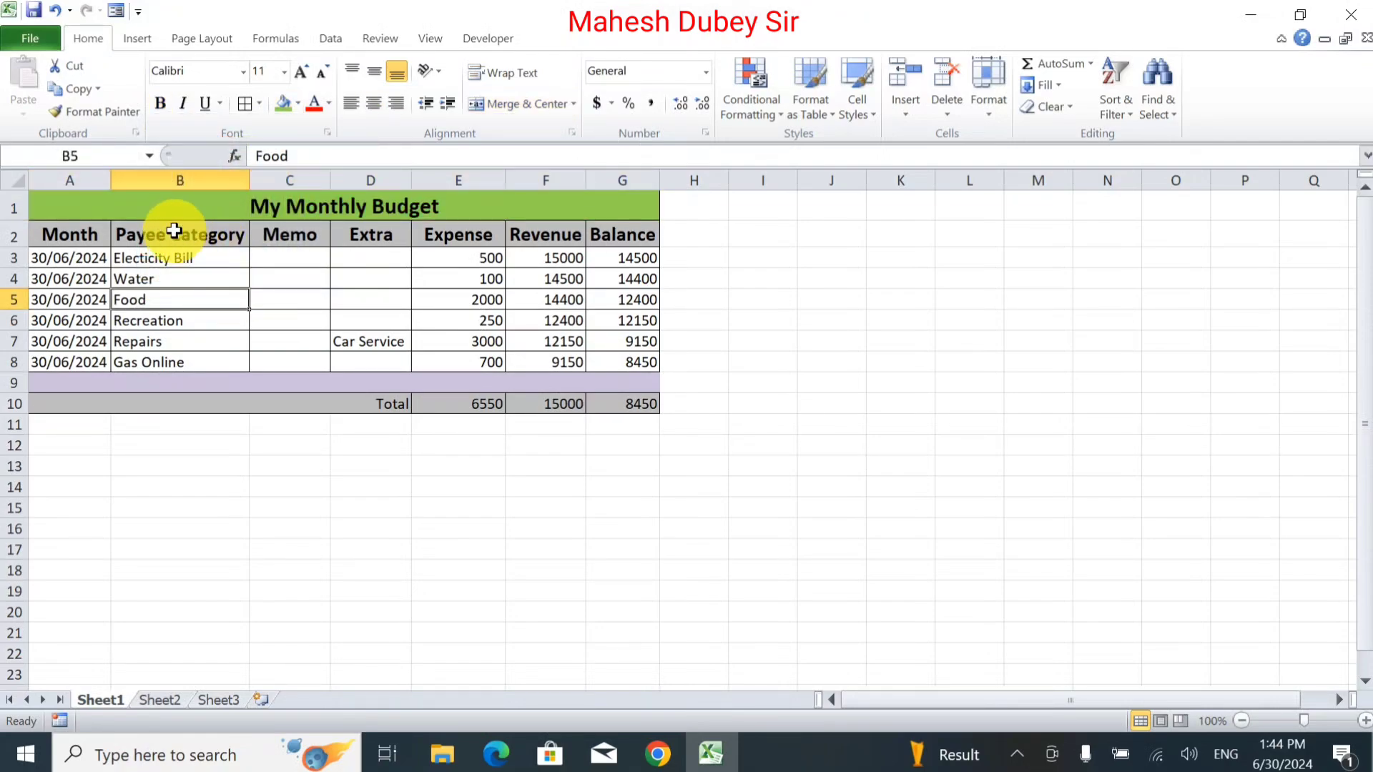
# Shade the payee entries B3:B8 and Expense amounts E3:E8 light pink.
pyautogui.click(175, 231)
pyautogui.click(172, 260)
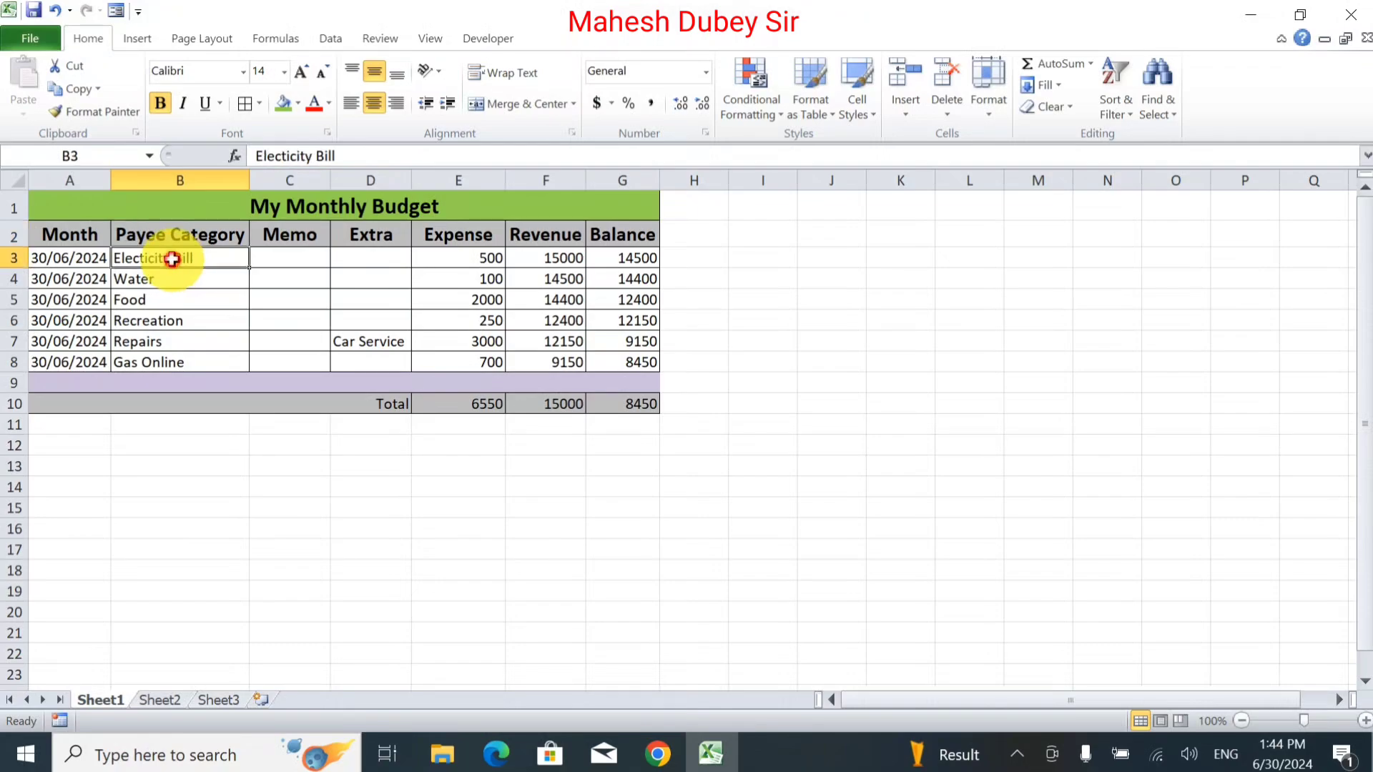
pyautogui.moveTo(172, 260); pyautogui.dragTo(172, 359)
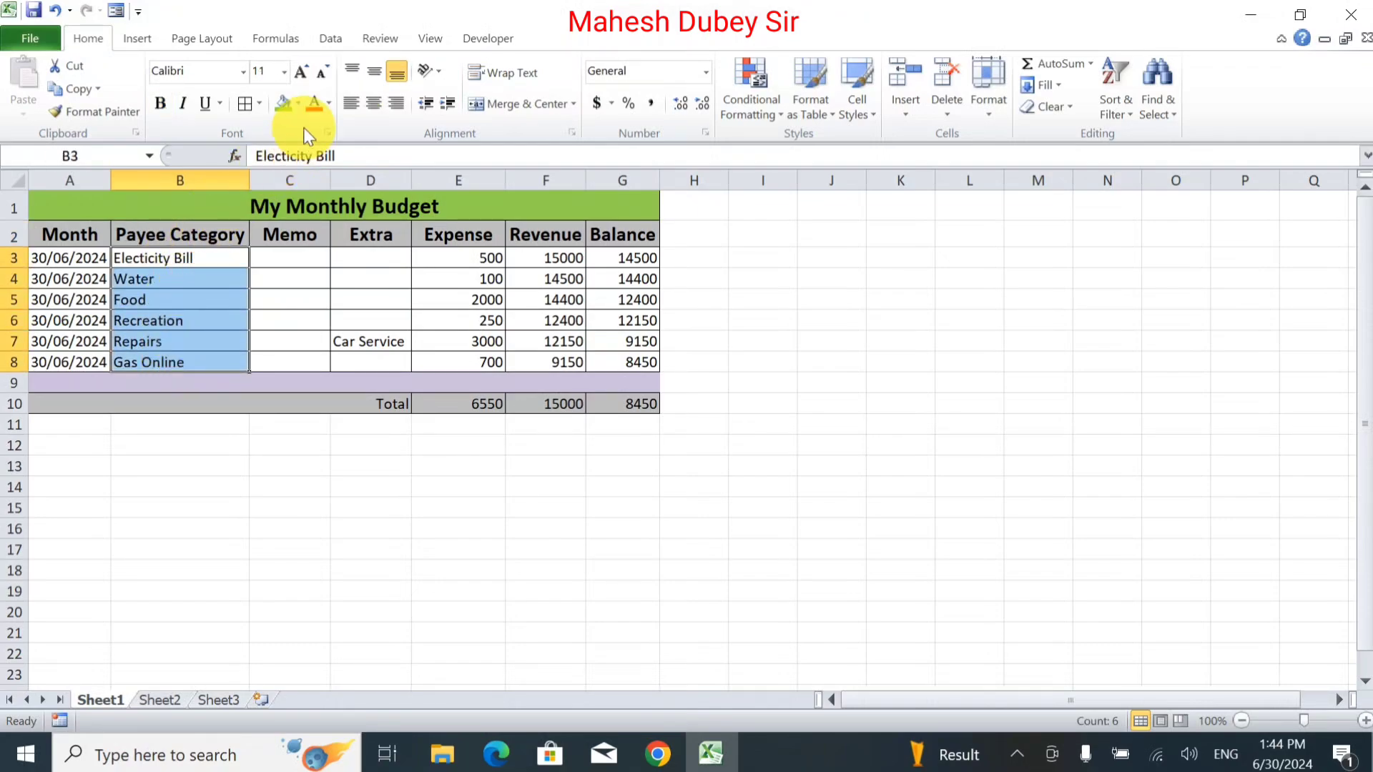
pyautogui.click(300, 109)
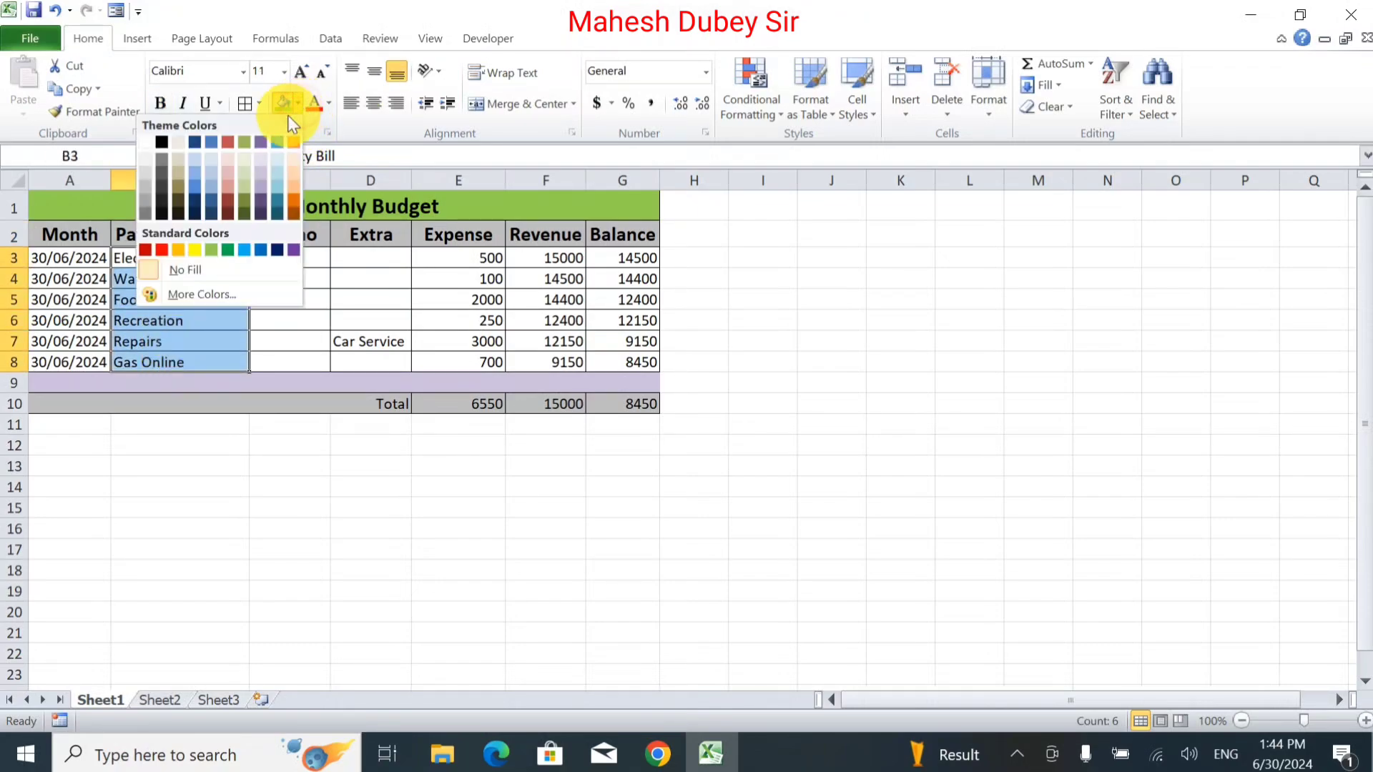
pyautogui.click(230, 155)
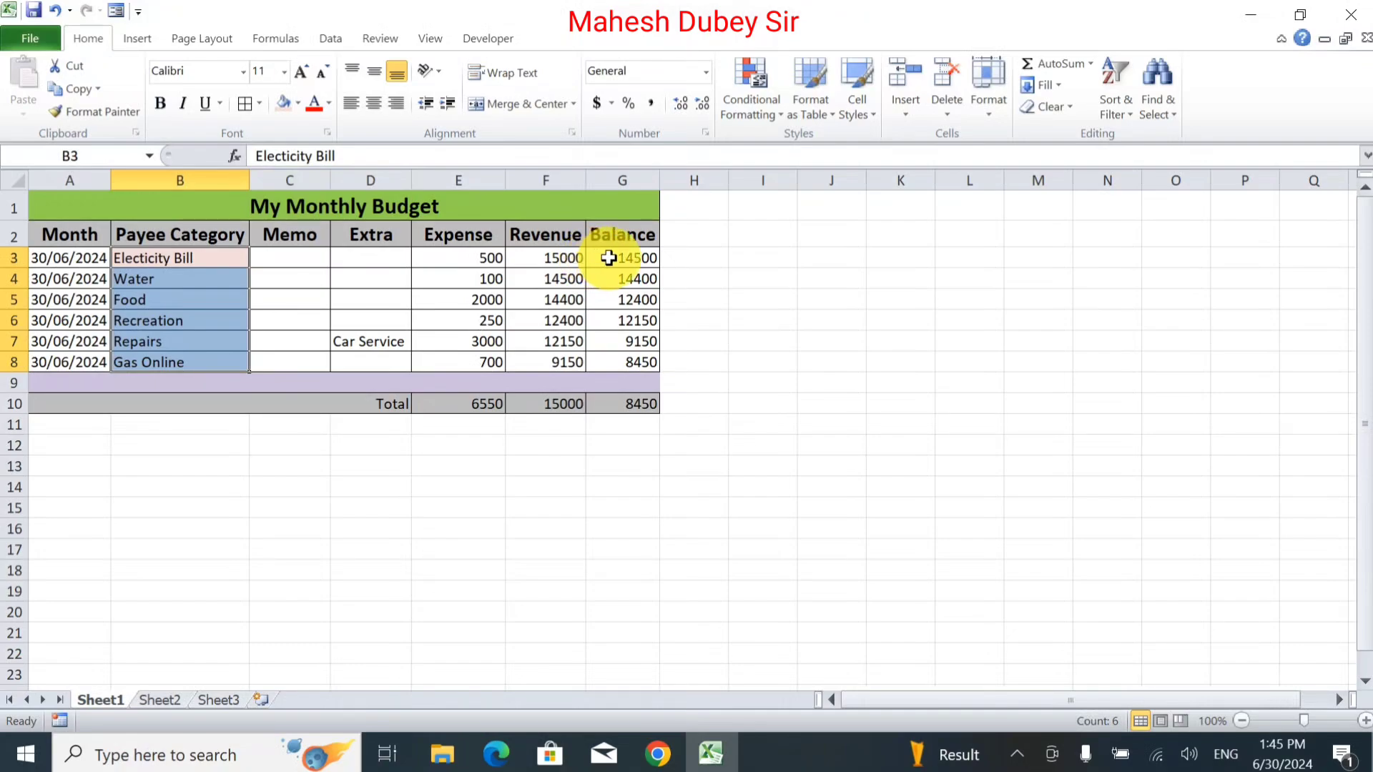
pyautogui.click(552, 256)
pyautogui.moveTo(482, 256); pyautogui.dragTo(486, 357)
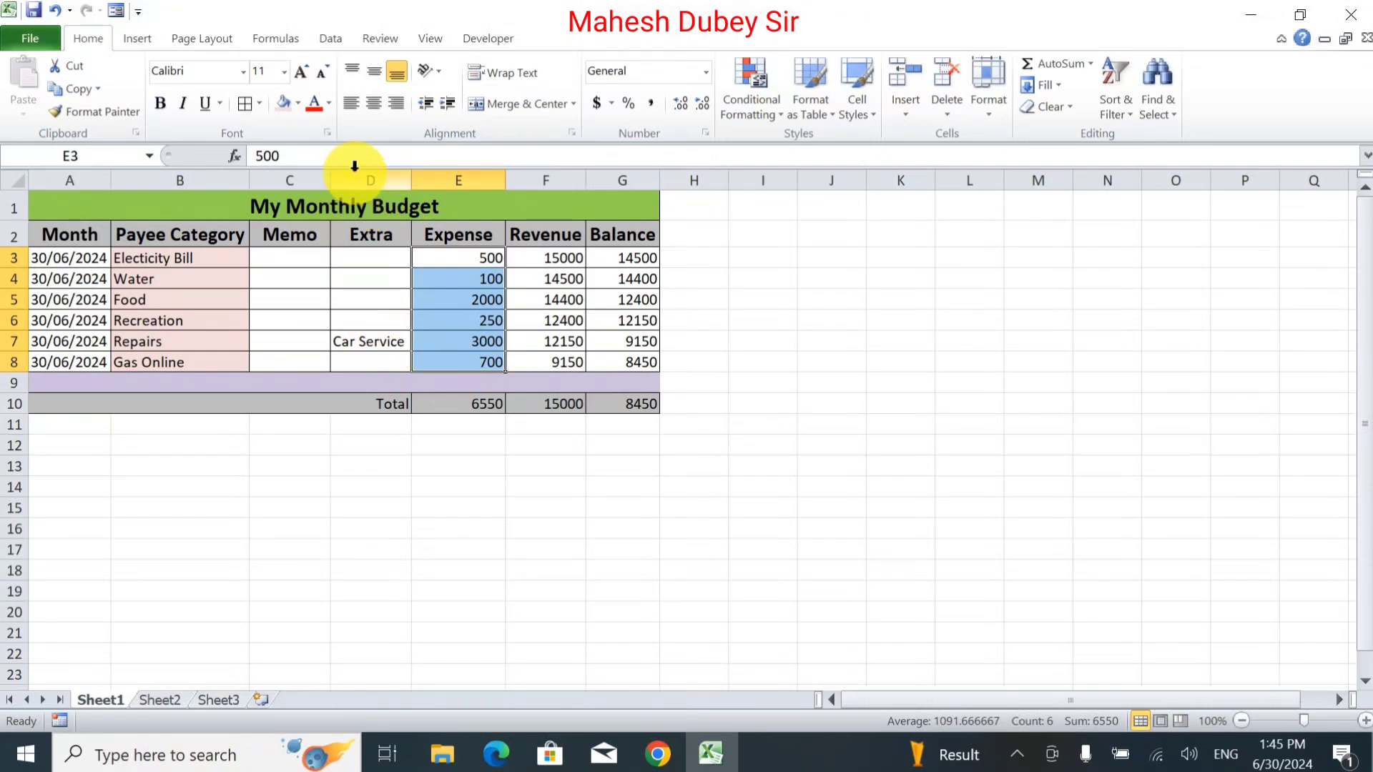
pyautogui.click(285, 103)
pyautogui.click(545, 320)
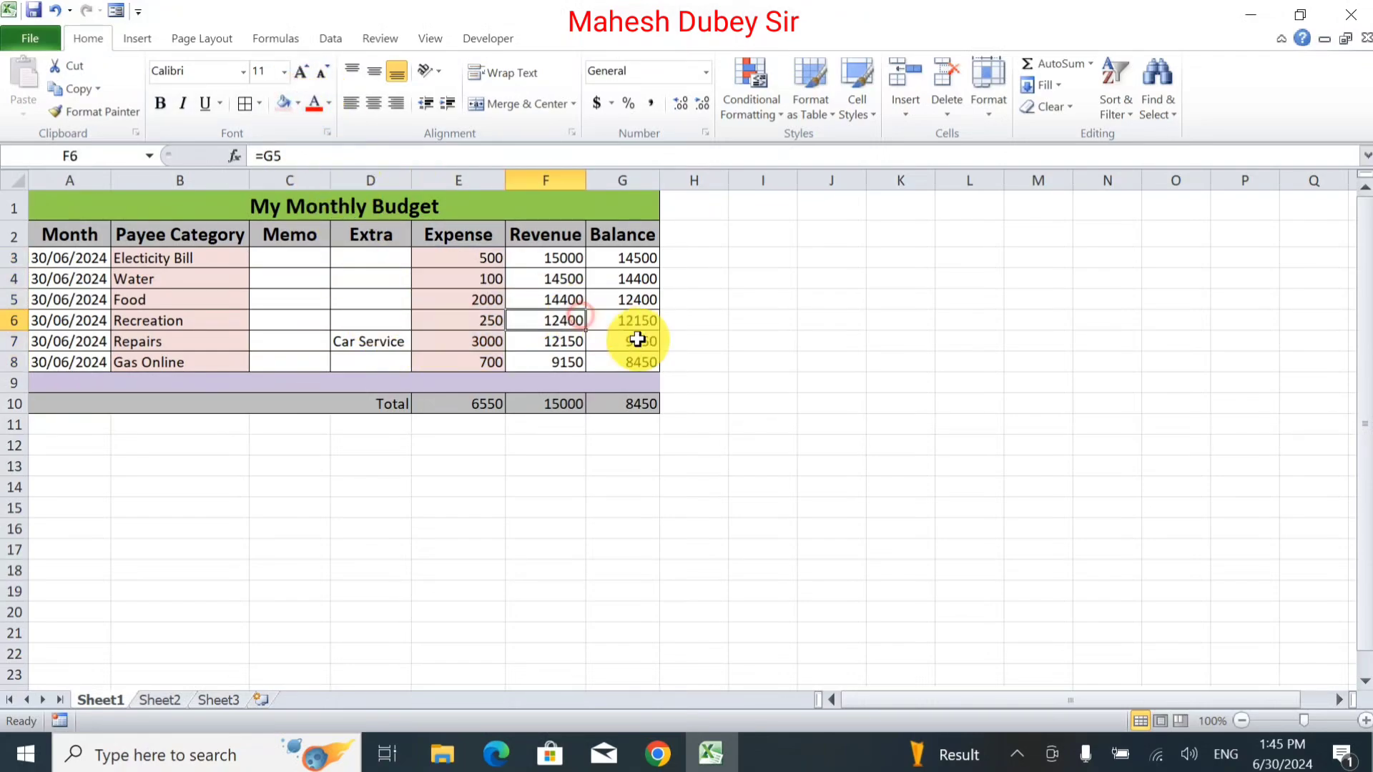
pyautogui.click(831, 403)
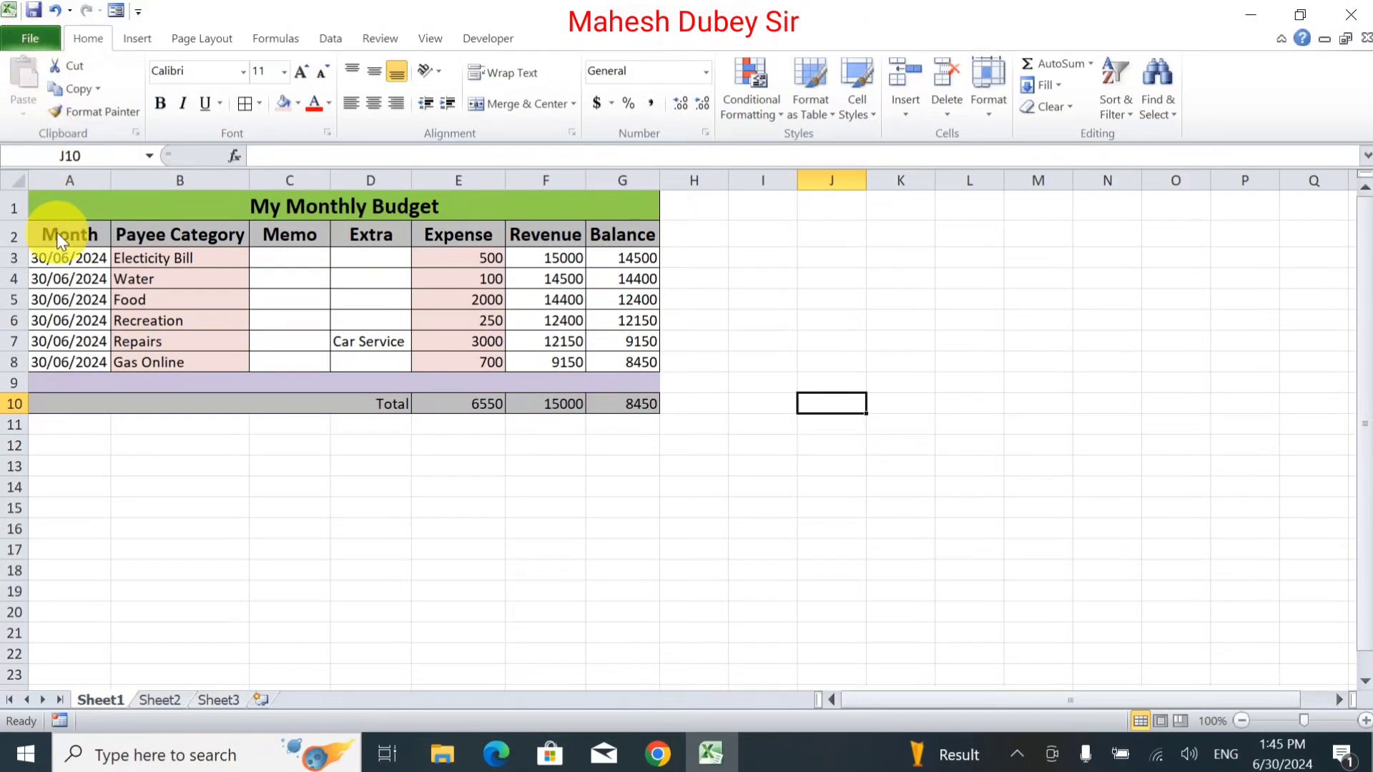
pyautogui.hotkey('alt', 'f')
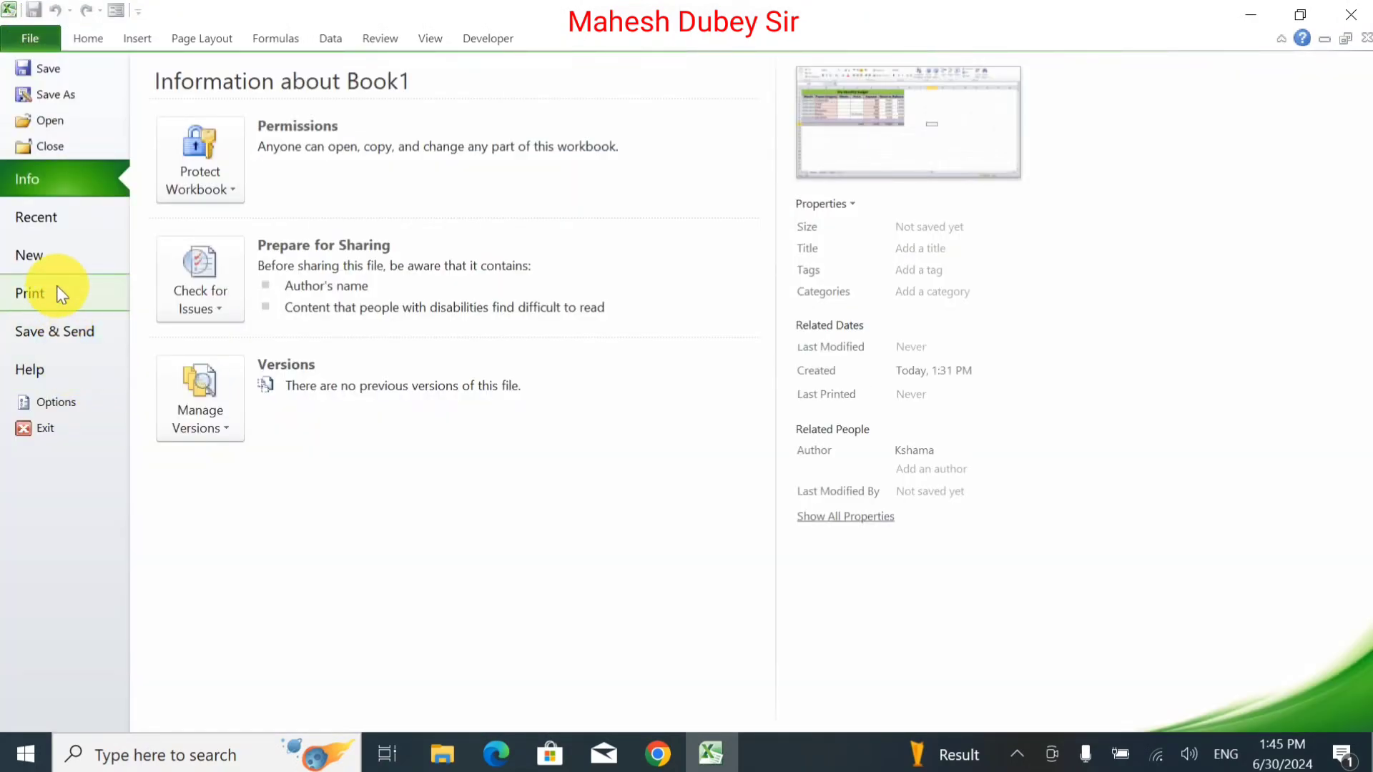
# Zoom into the print preview to check the coloured budget fits one page, then return to the sheet.
pyautogui.click(64, 292)
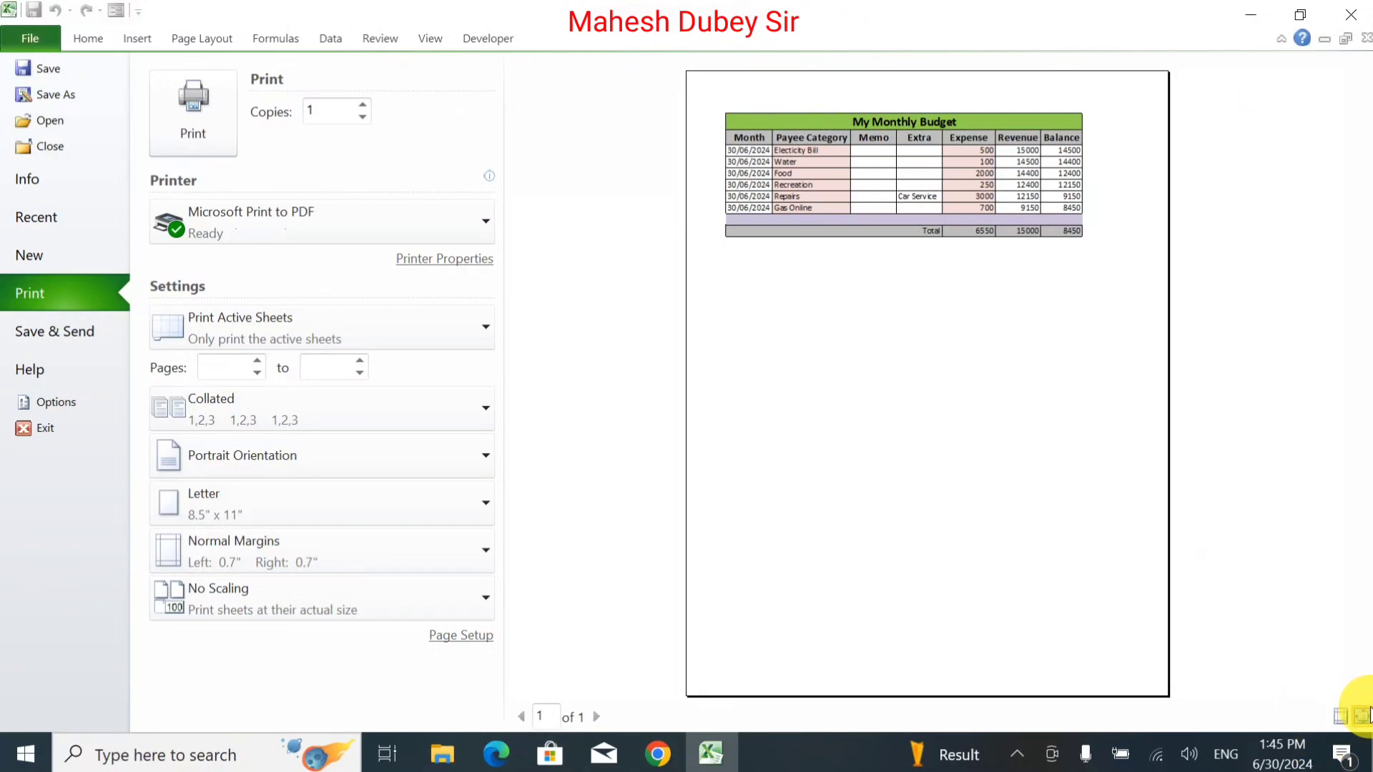
pyautogui.click(1041, 300)
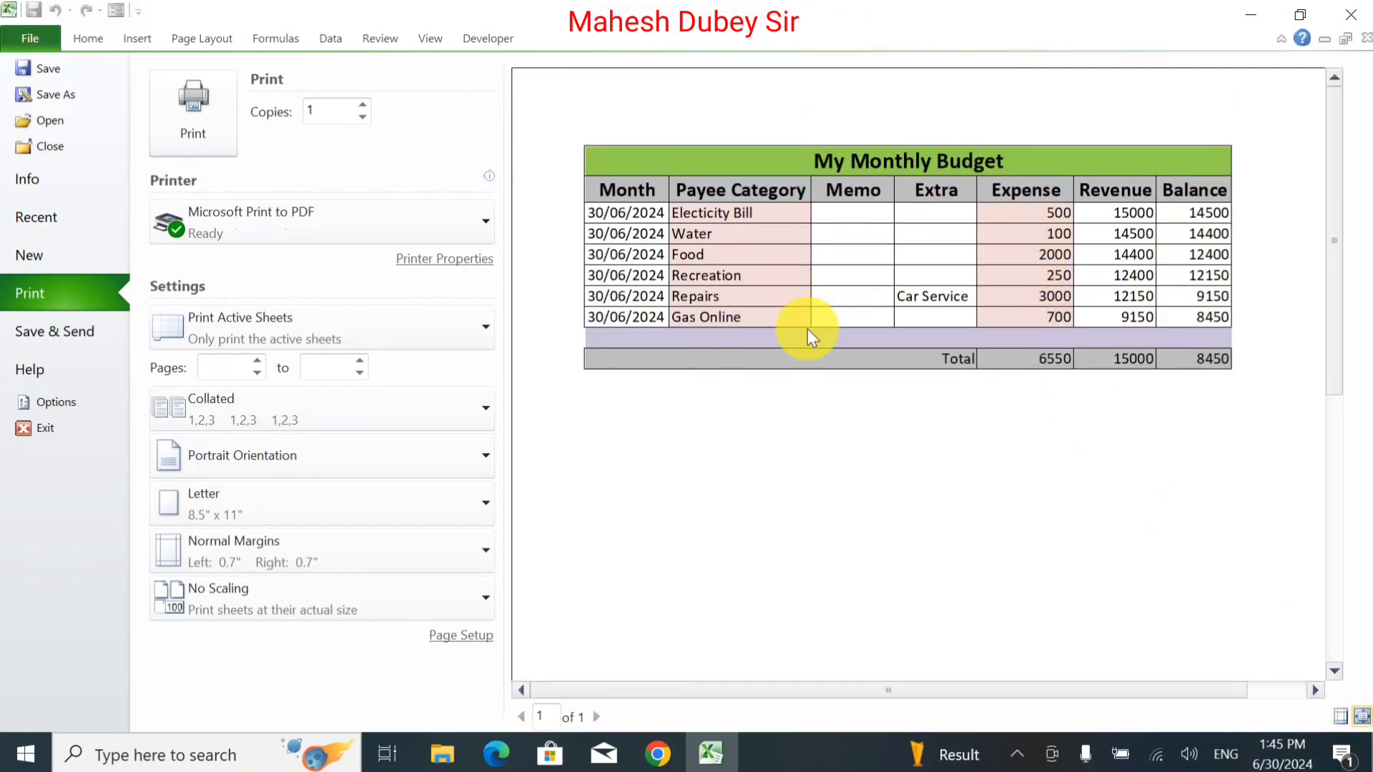
pyautogui.press('Escape')
pyautogui.click(236, 443)
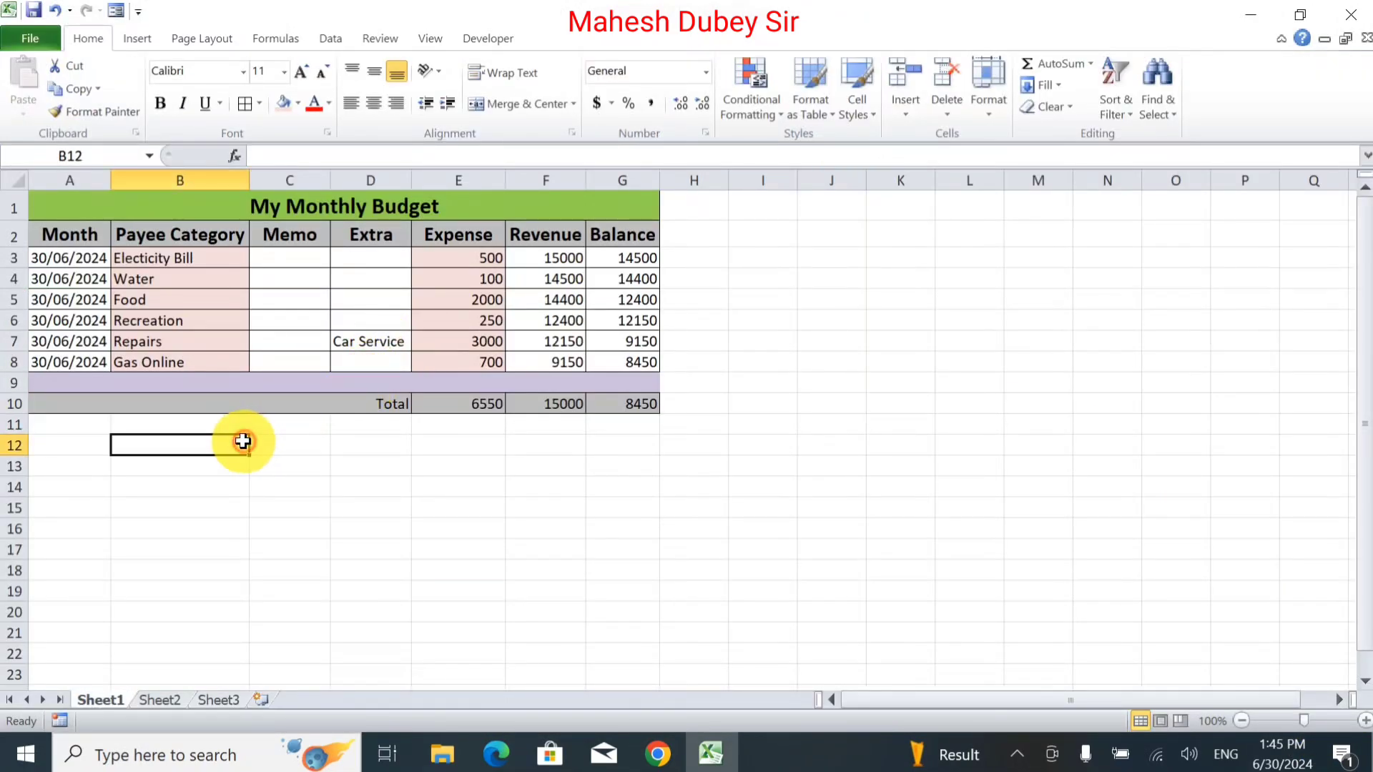
pyautogui.click(15, 363)
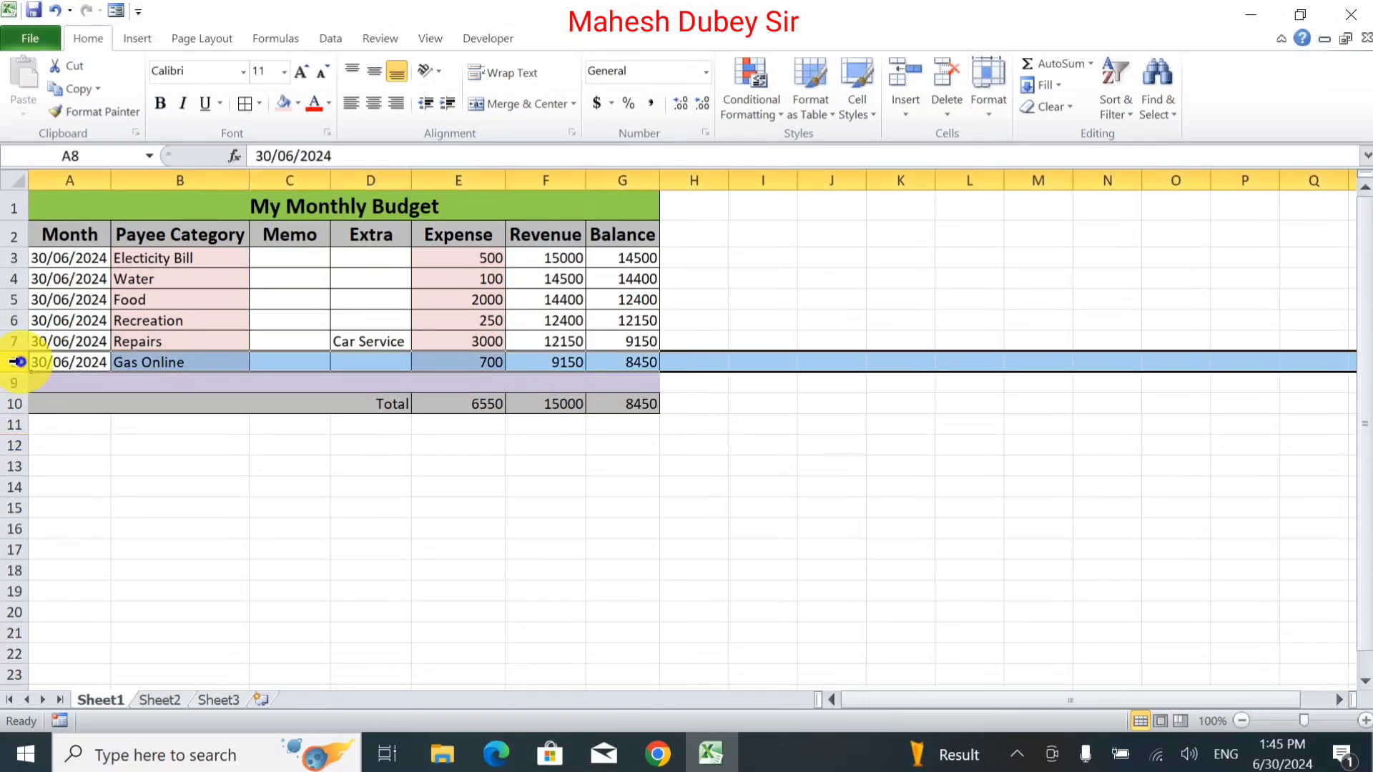
pyautogui.rightClick(16, 363)
pyautogui.click(289, 485)
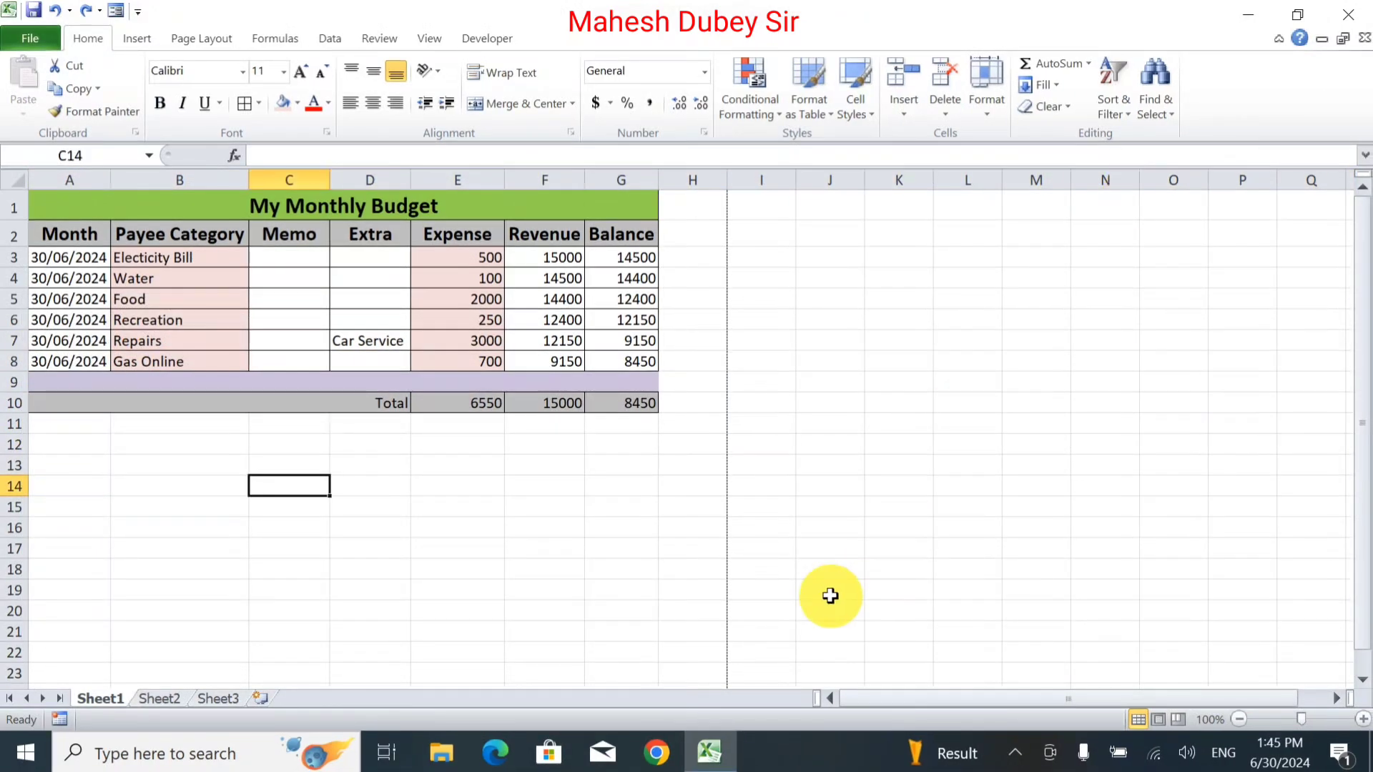